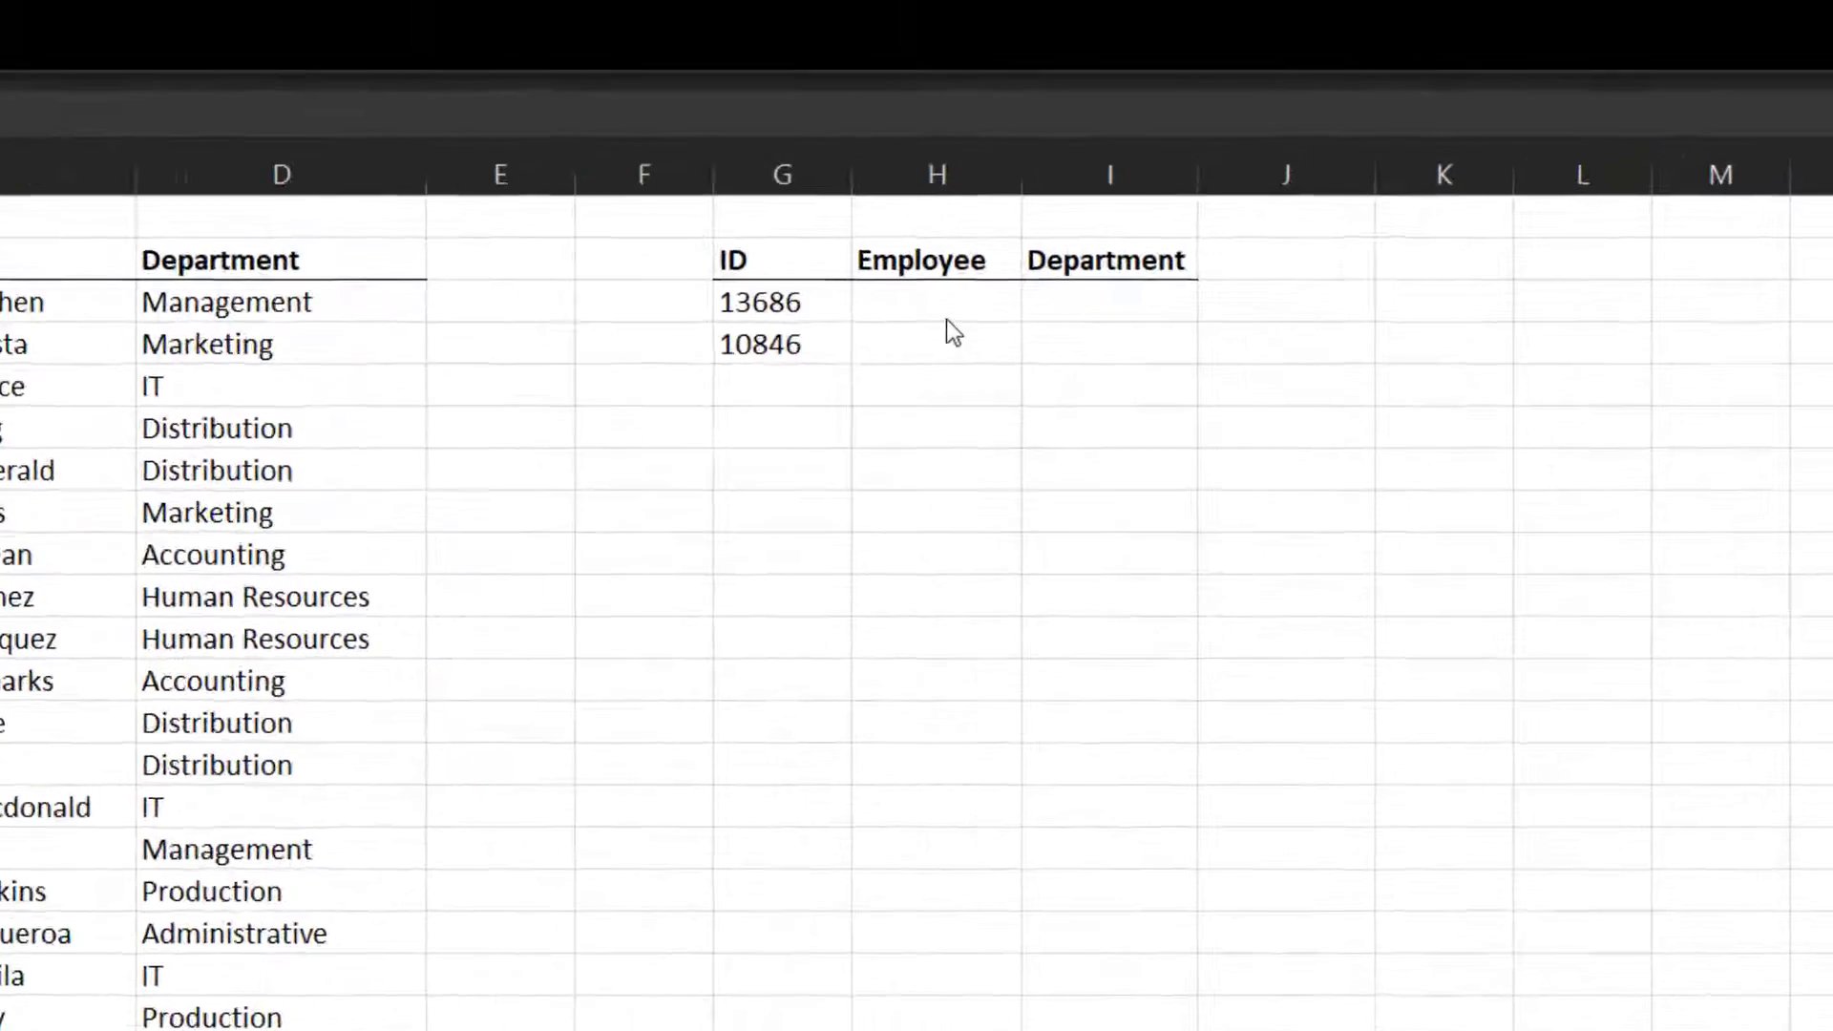
- Enter a VLOOKUP in H3 that finds ID G3 in the table B2:D22 and returns column 2 with exact match (FALSE)
left_click(1170, 224)
type("=")
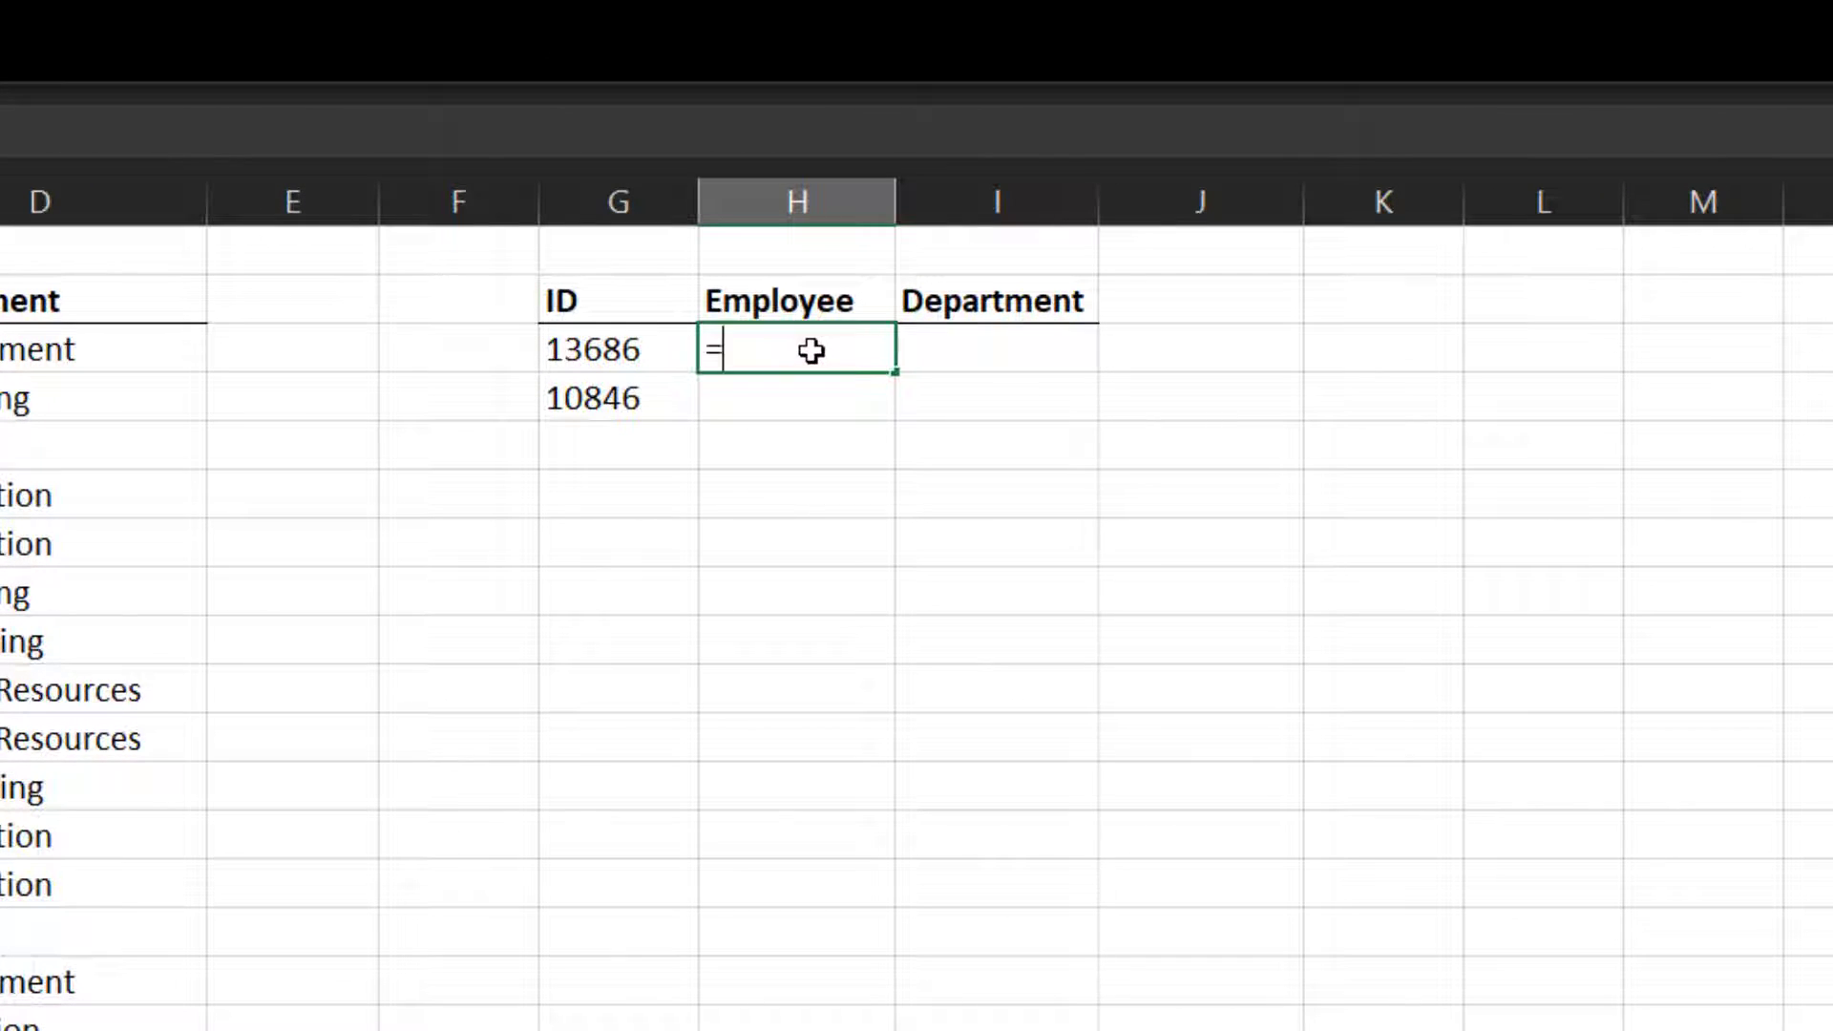
type("vlookup(")
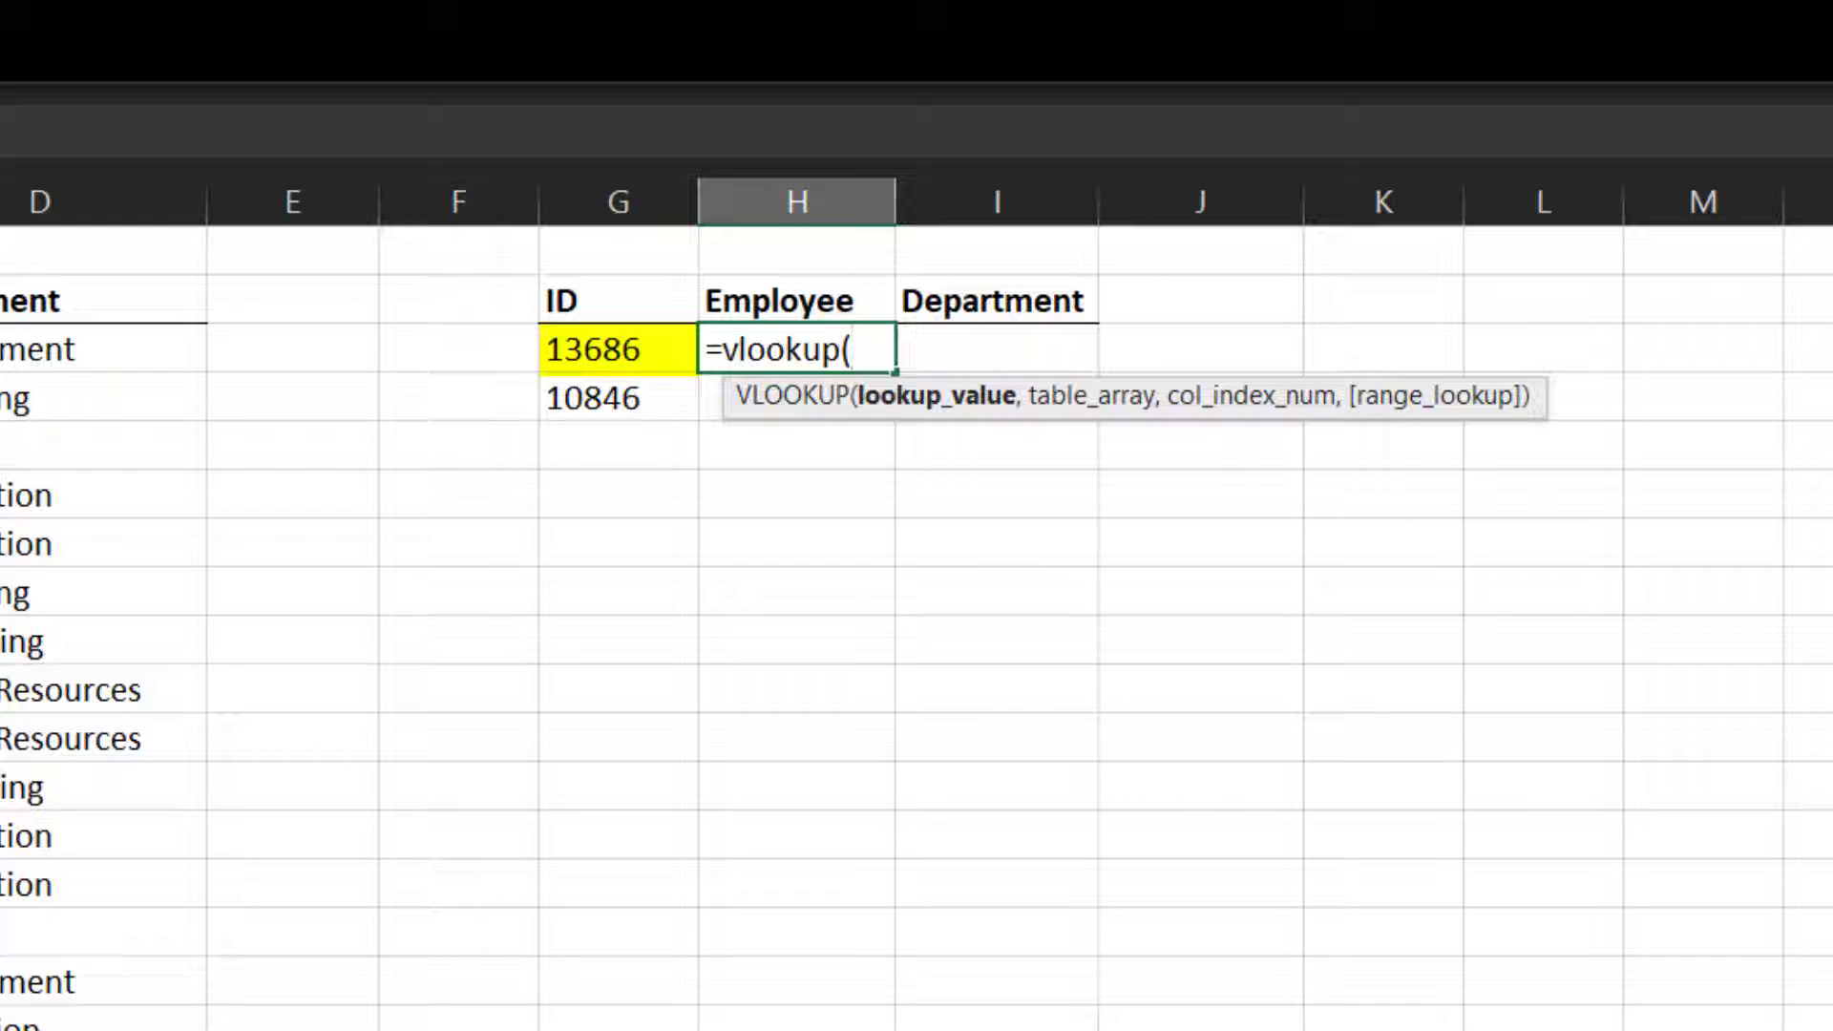
left_click(608, 350)
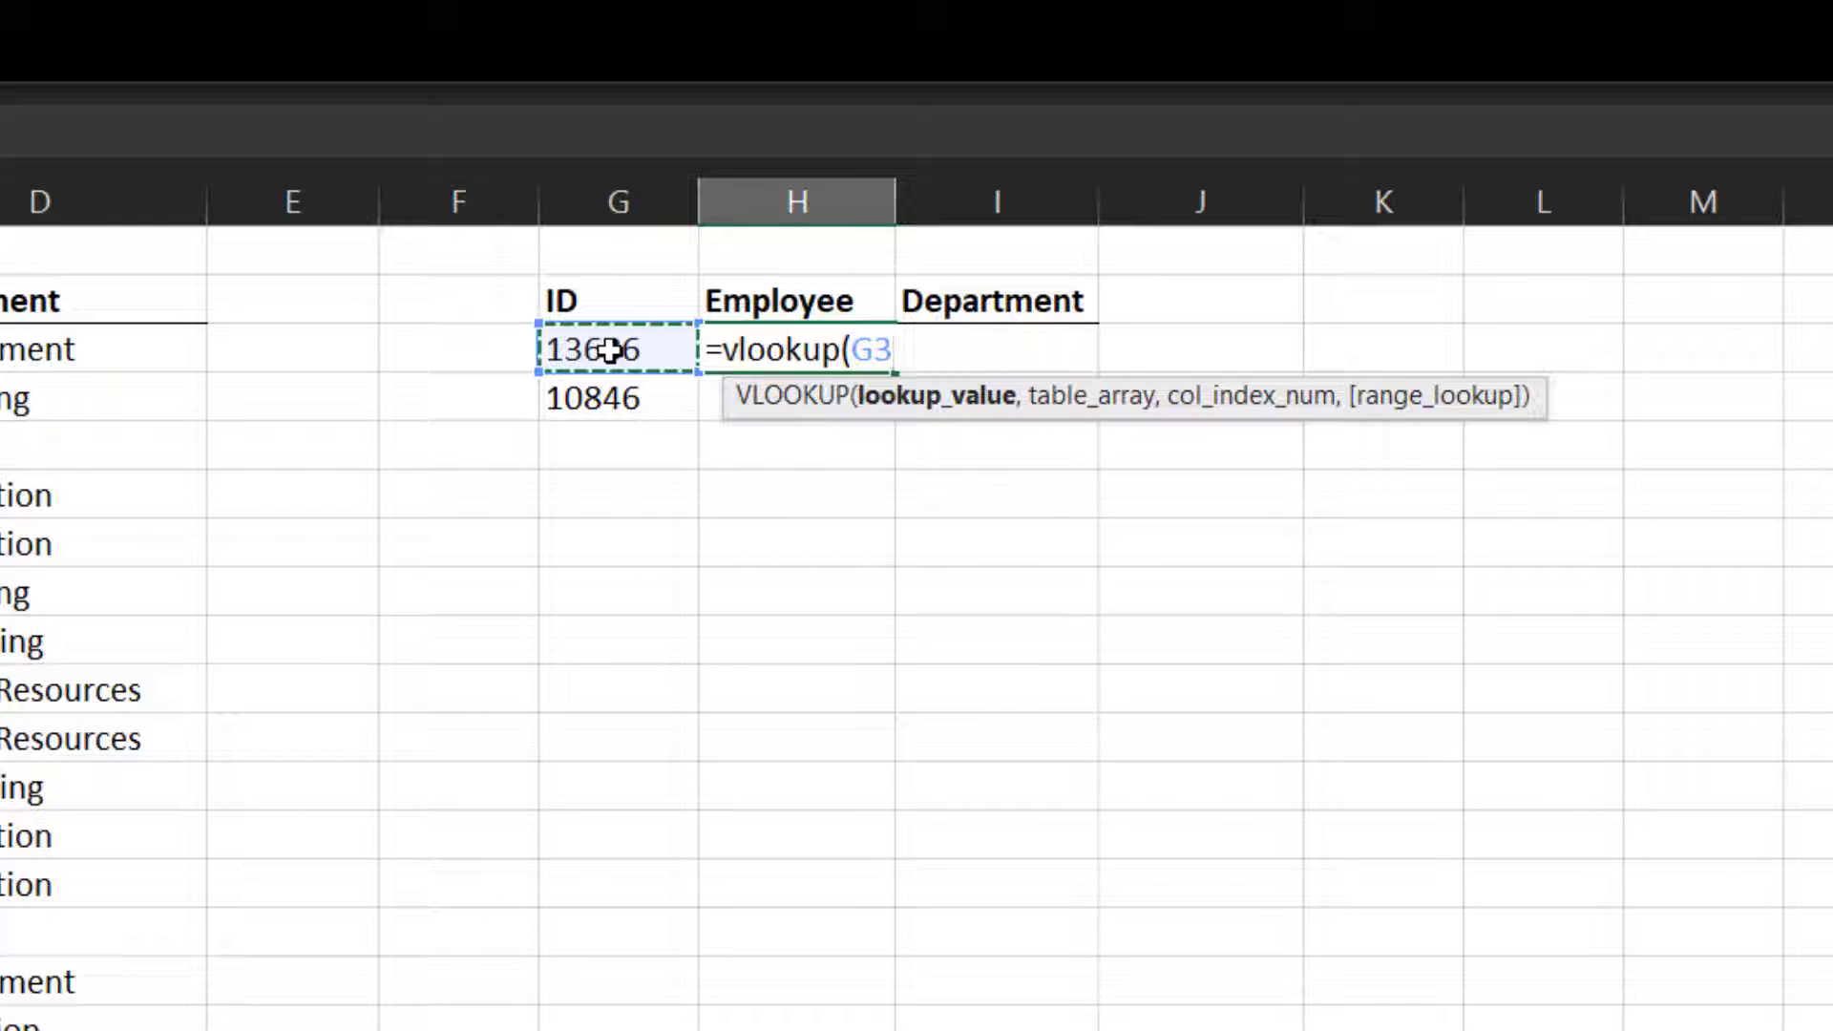
type(",")
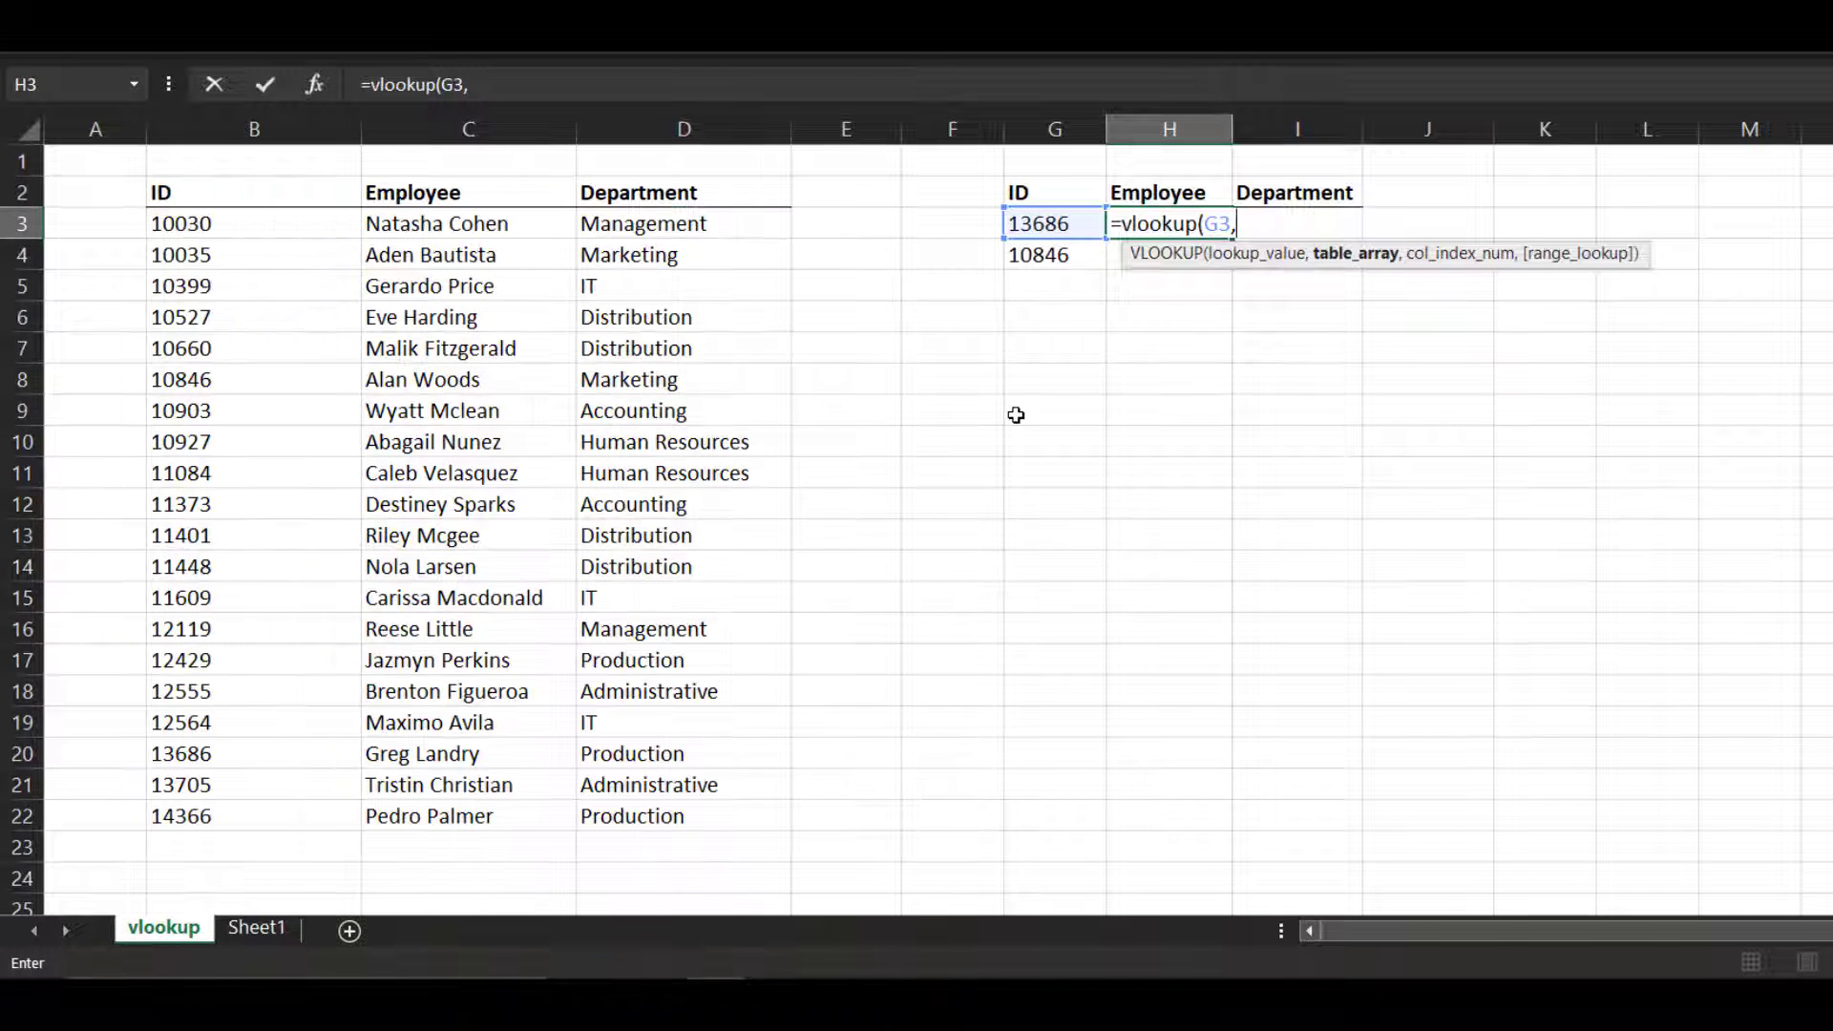
left_click_drag(227, 194, 778, 816)
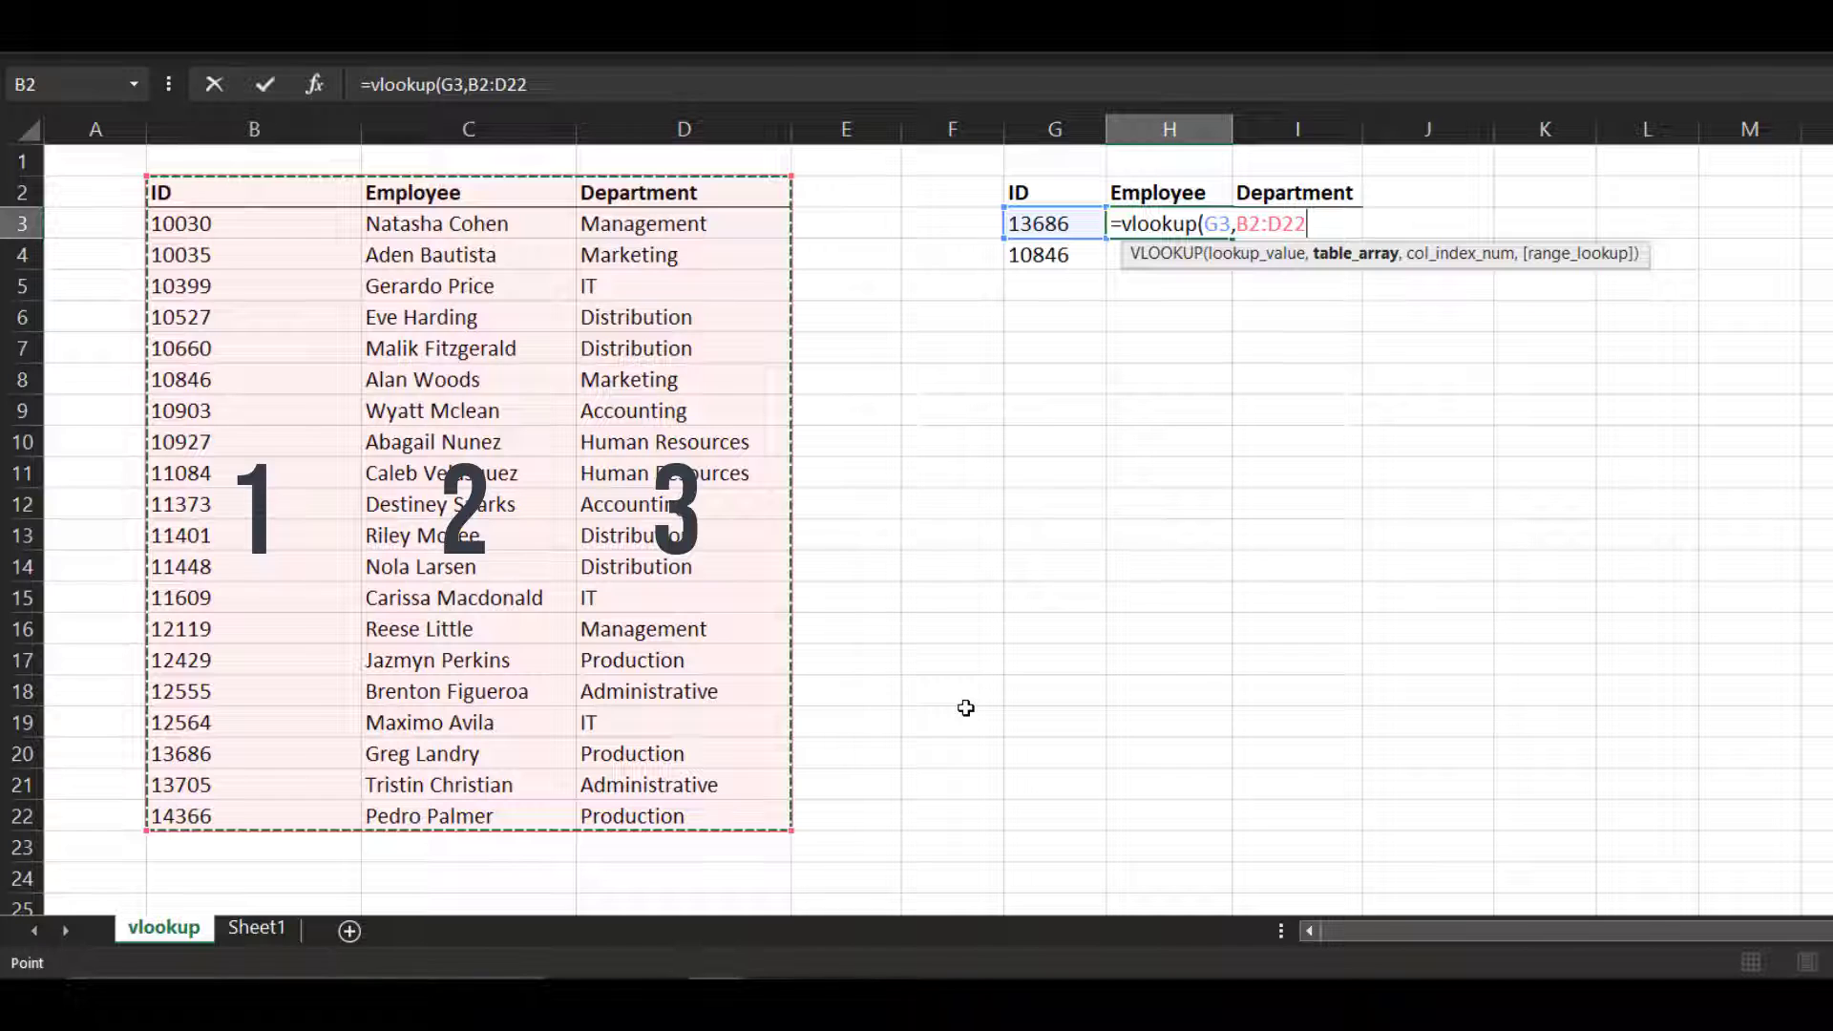
type(",")
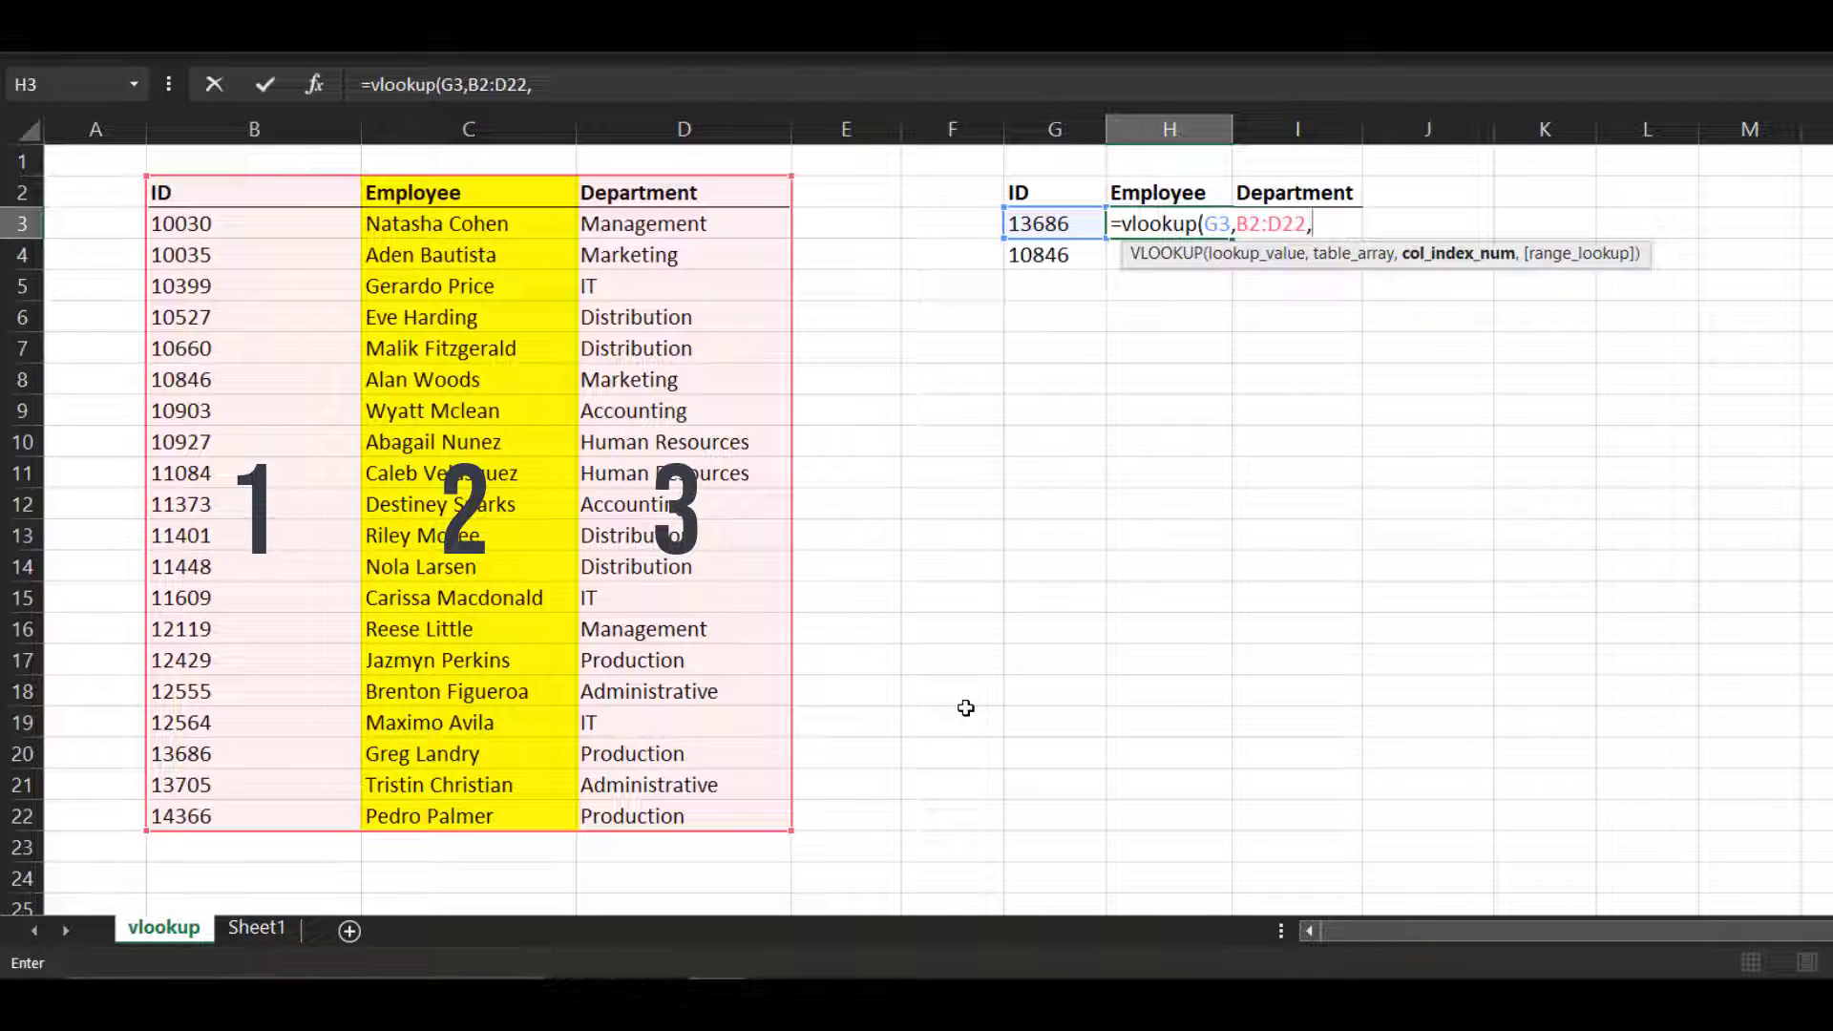
type("2")
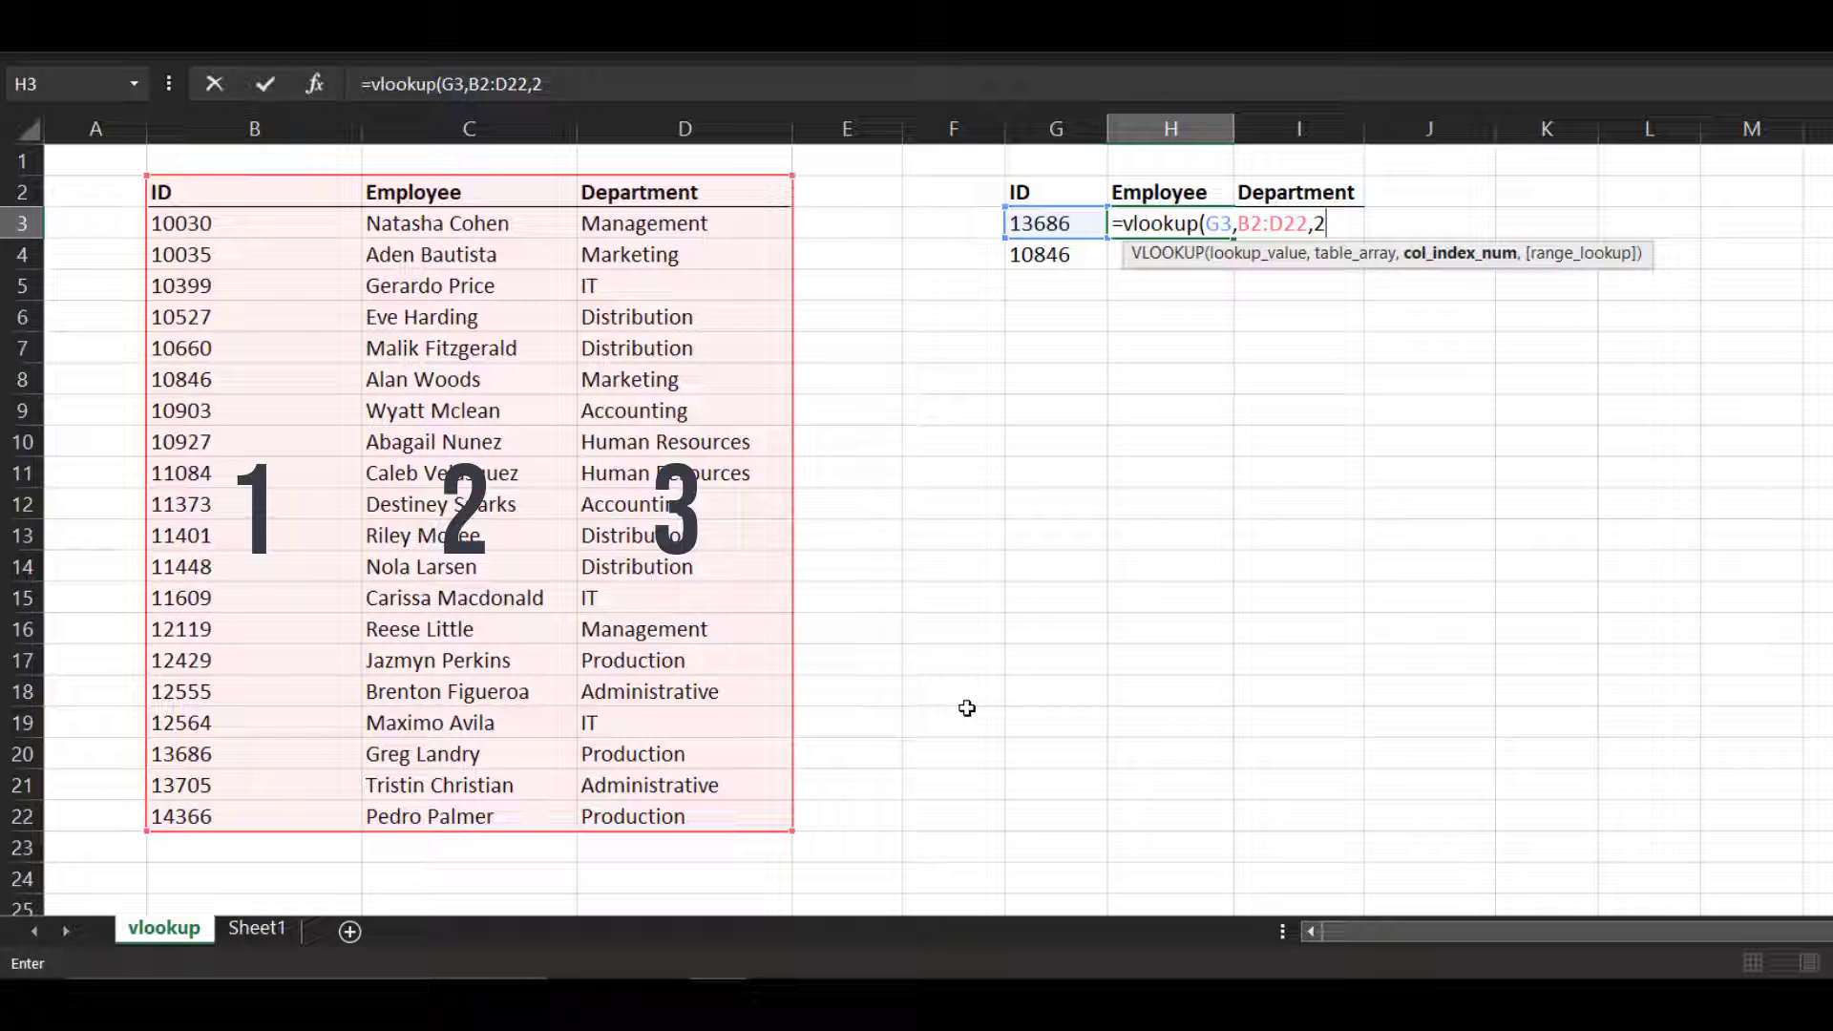
type(",")
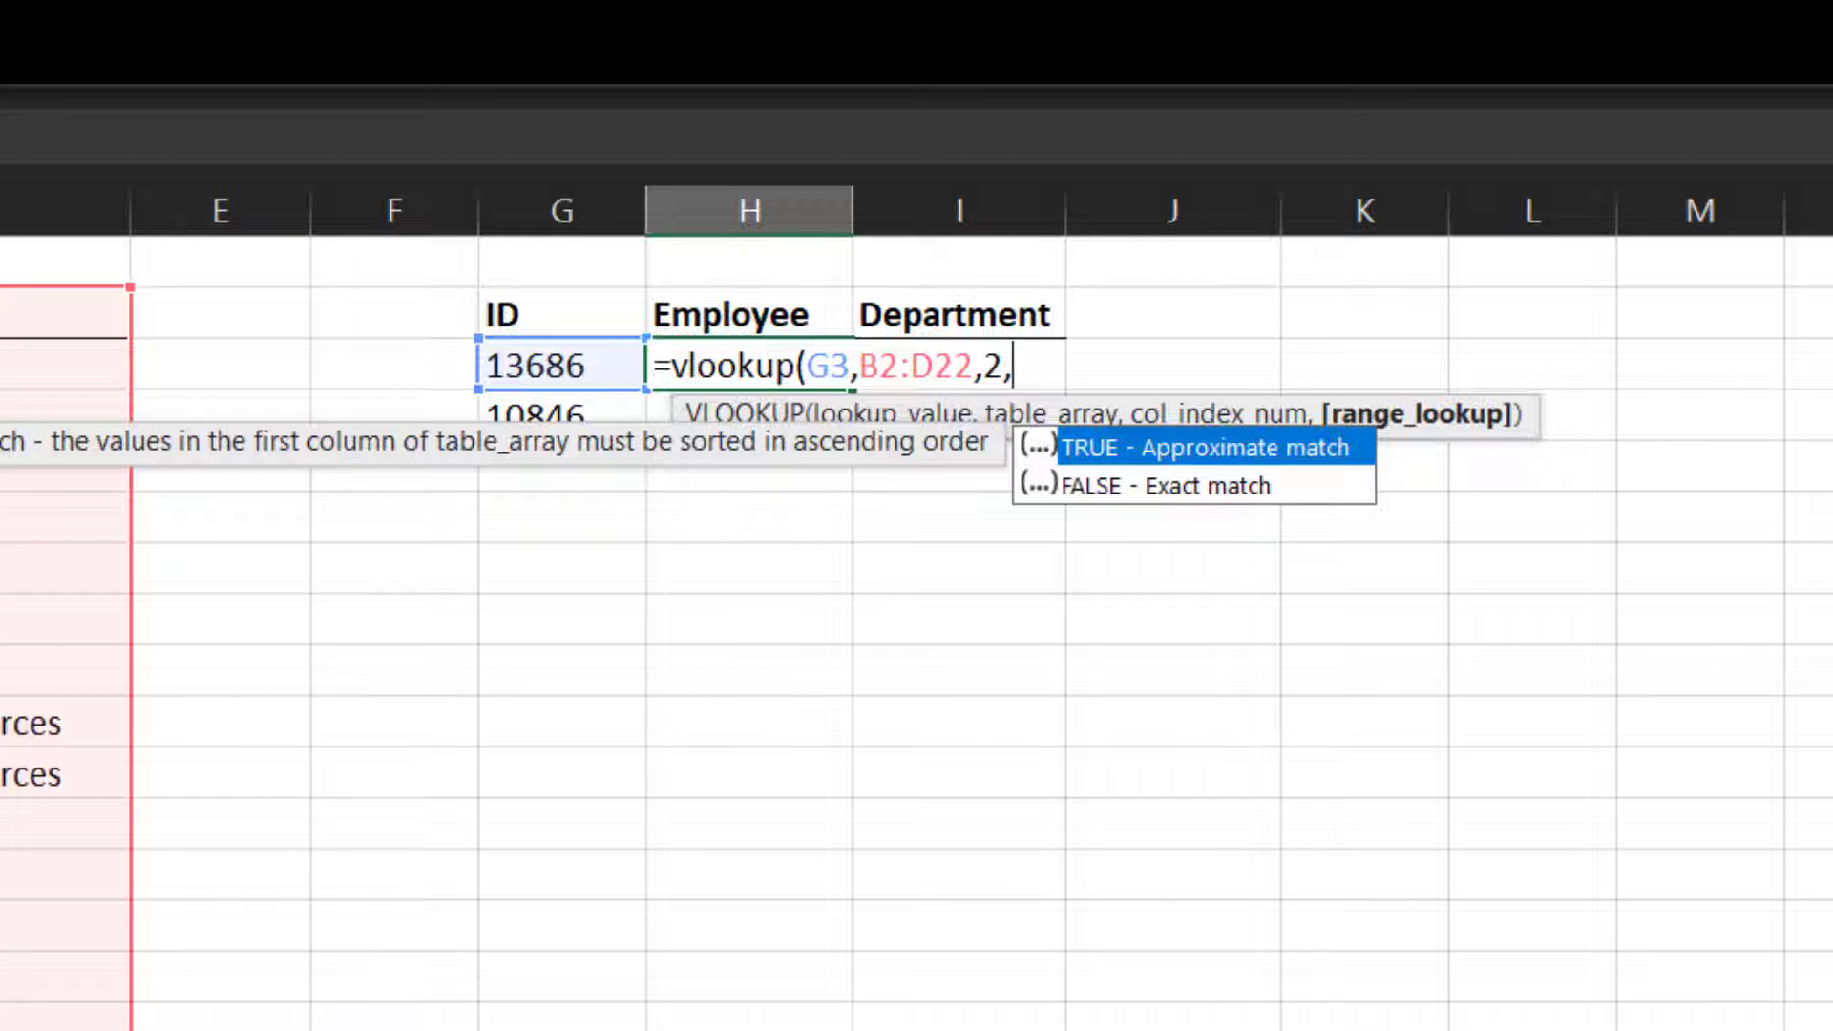
type("false")
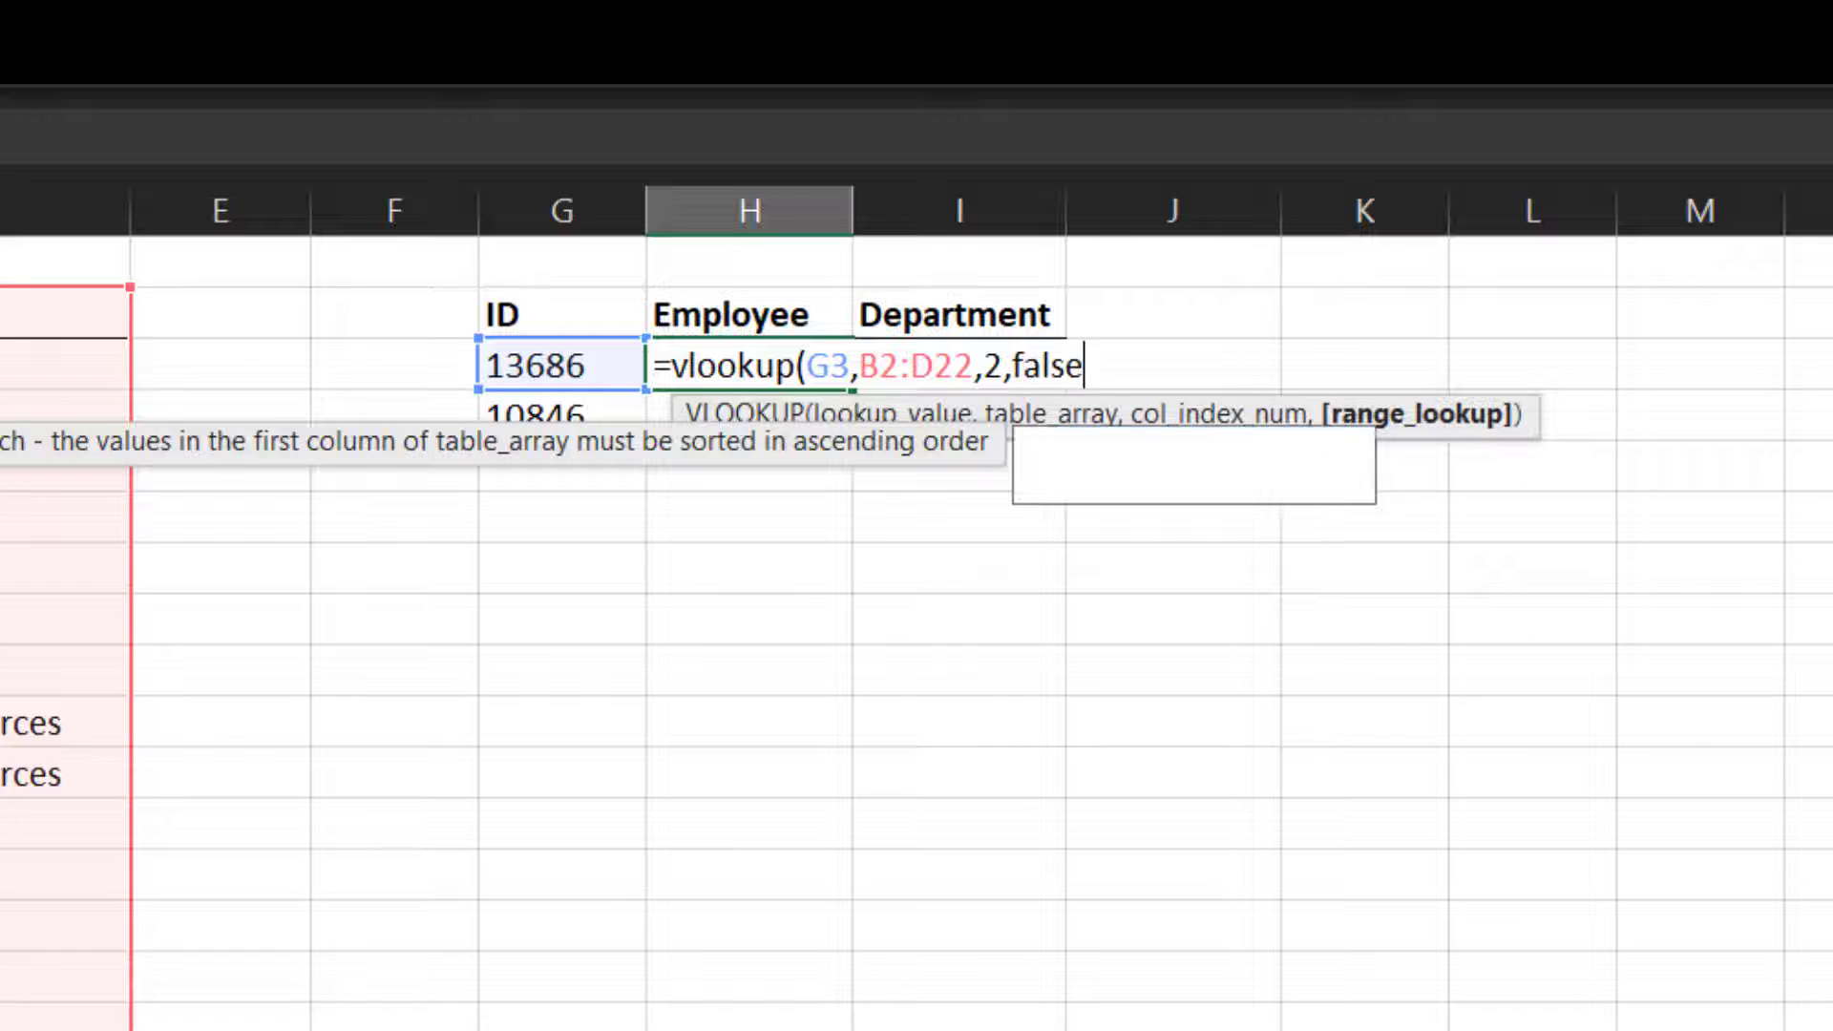
type(")")
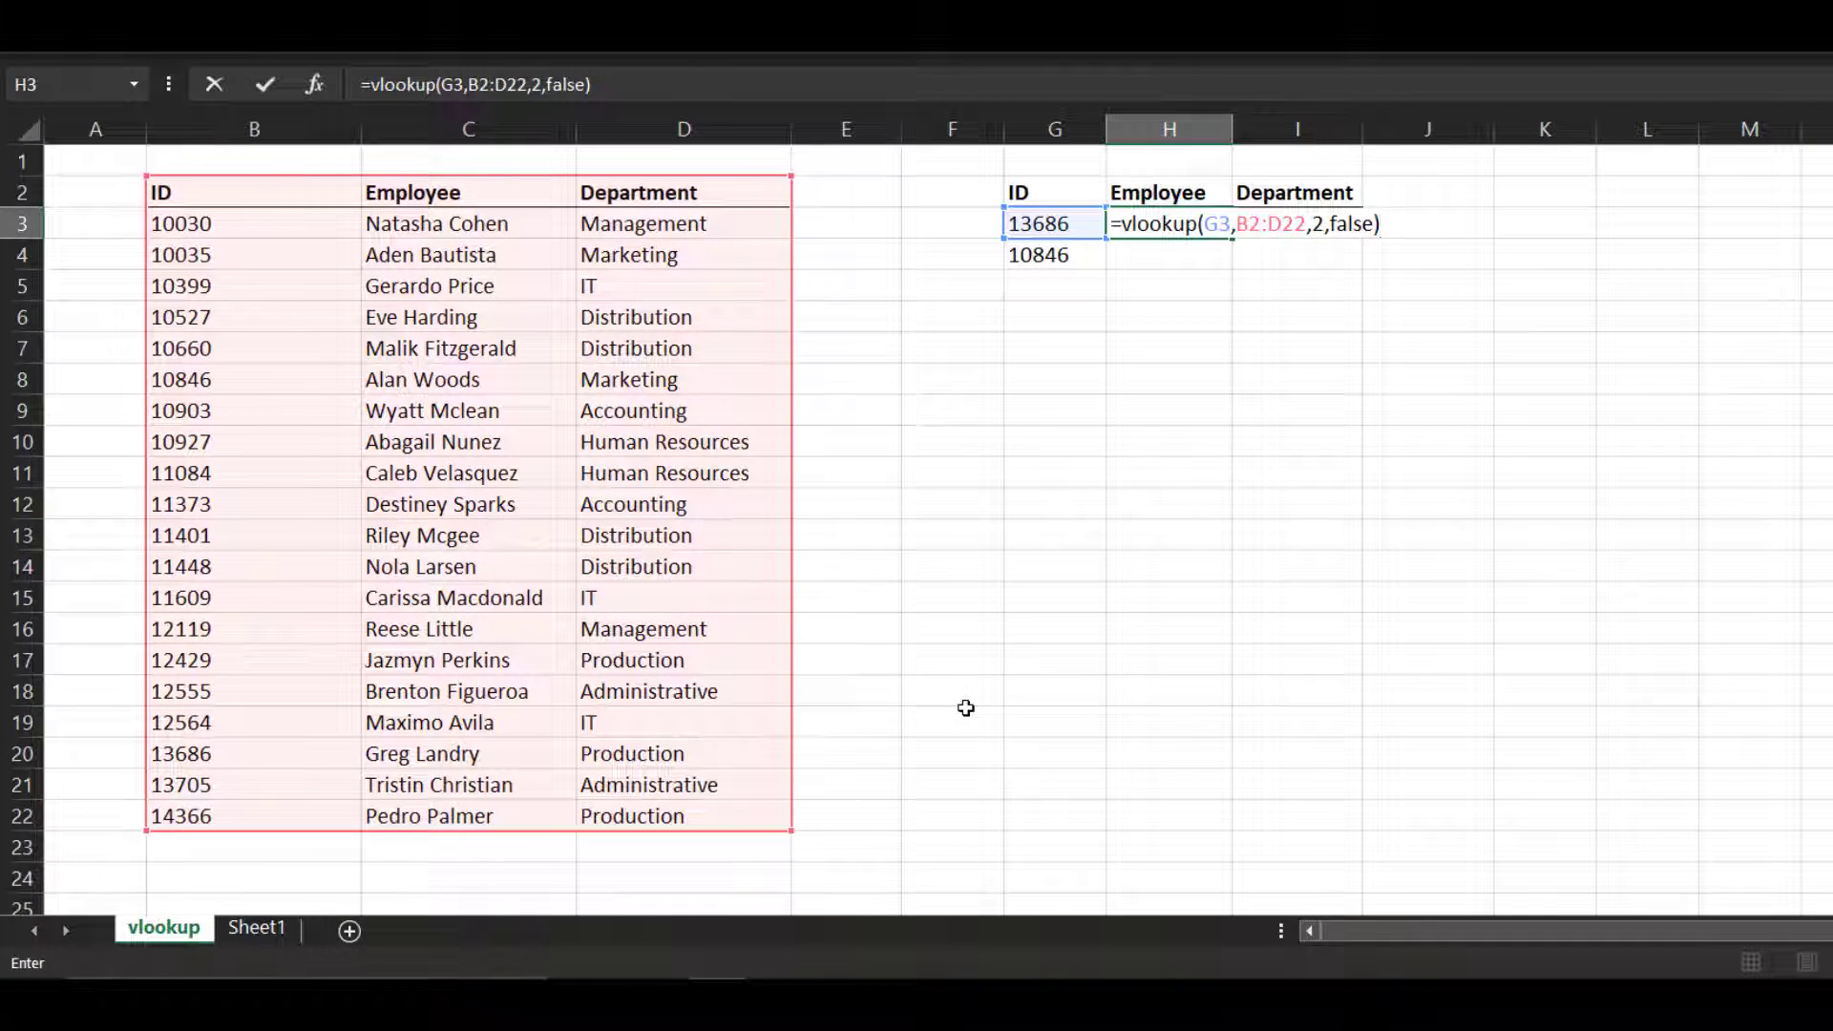
key("Return")
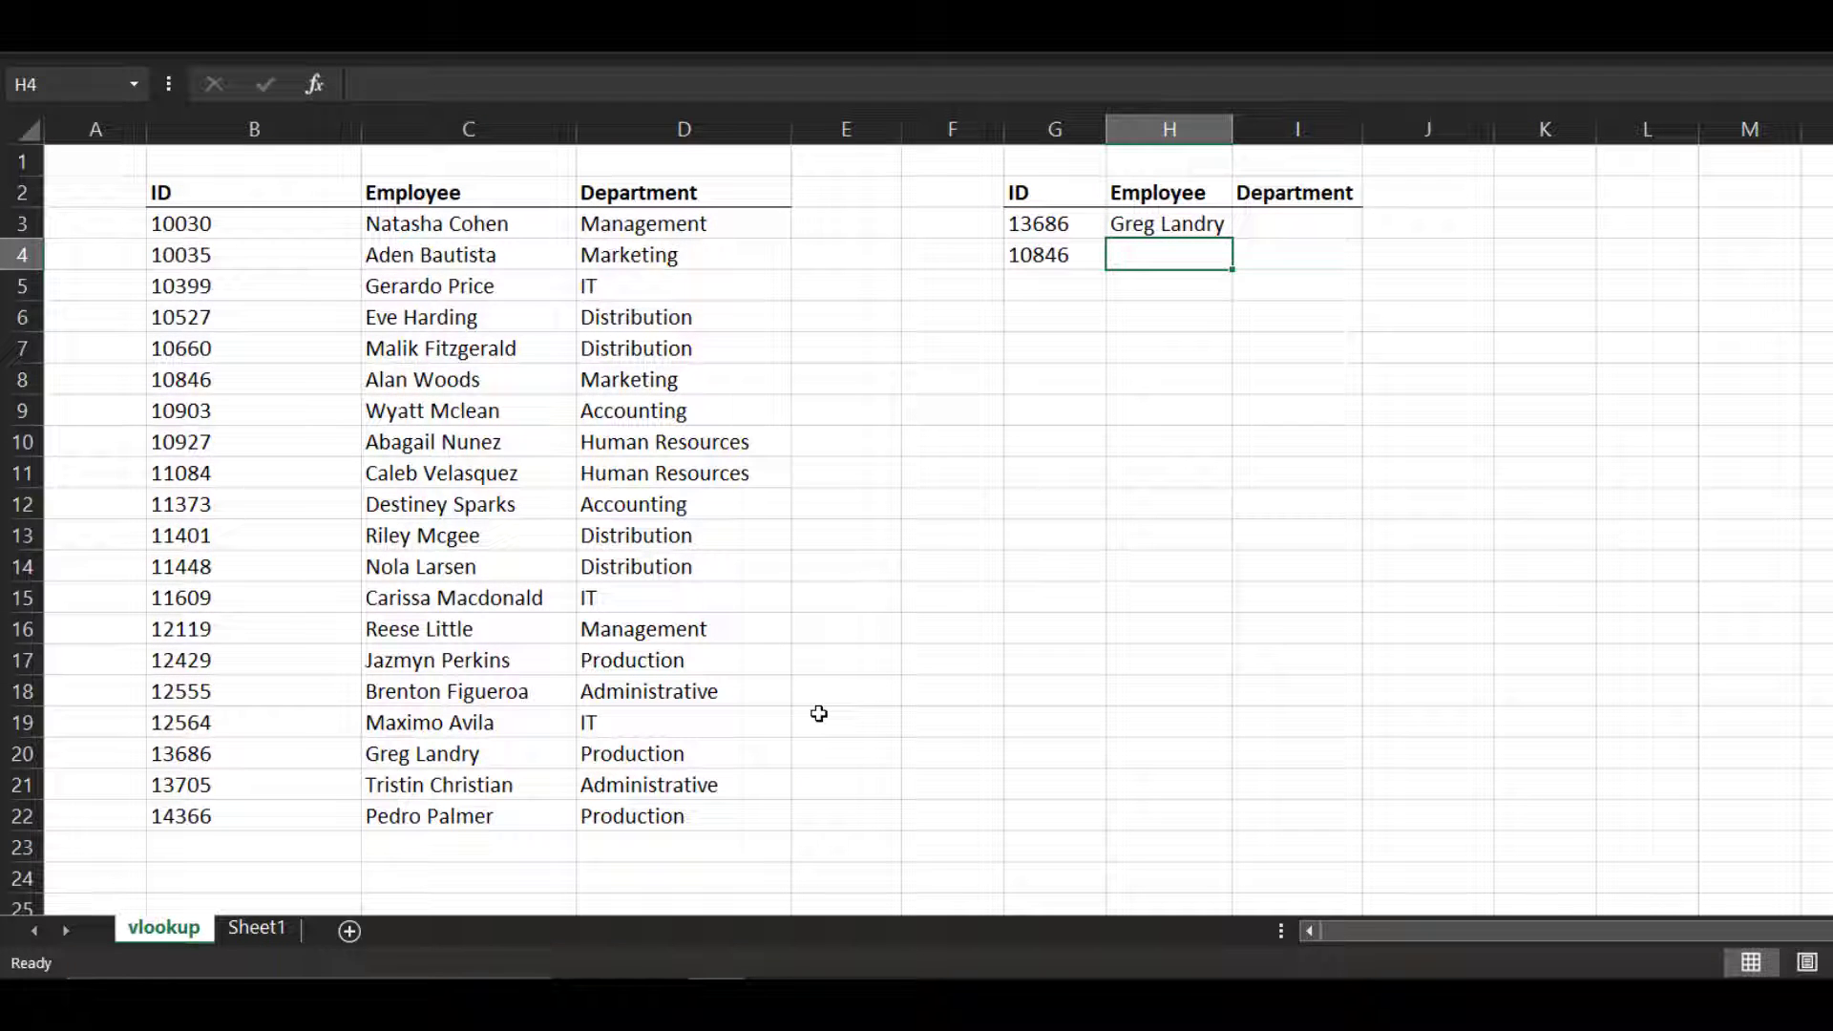
left_click(1602, 842)
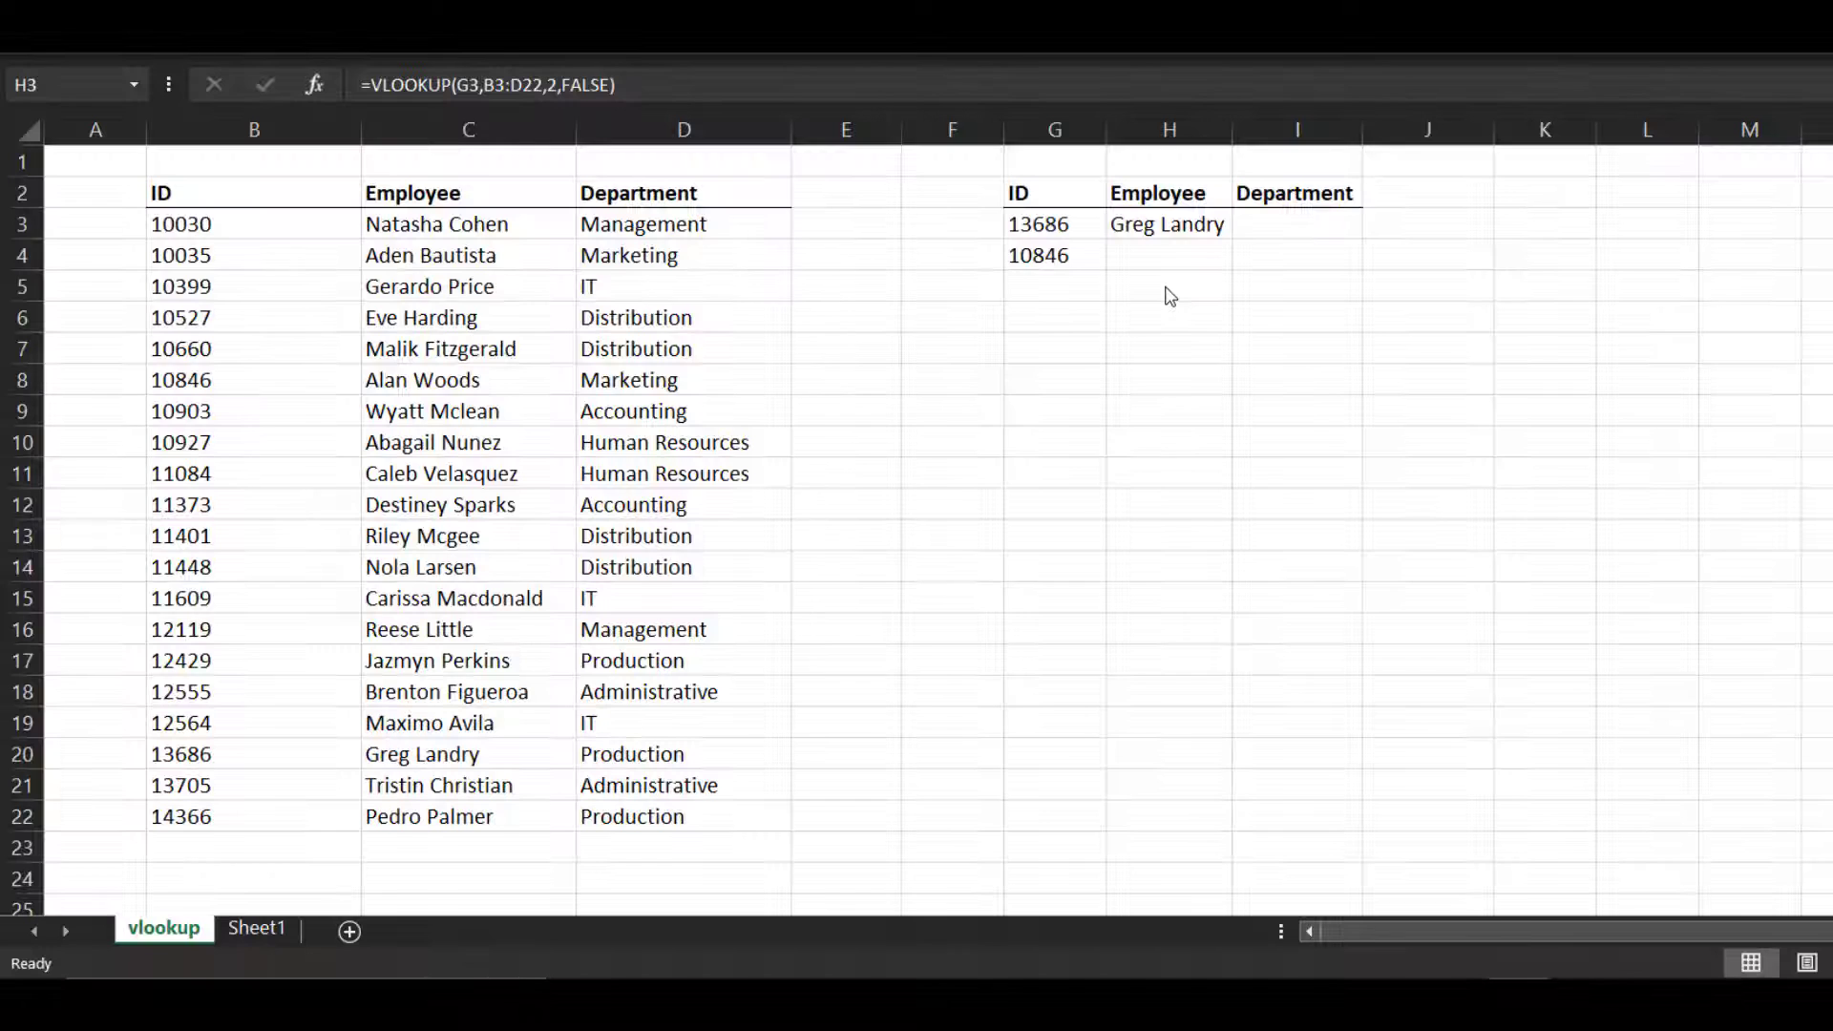
- Try copying the VLOOKUP from H3 down to H4, and clear the copy after checking its references
left_click(1182, 229)
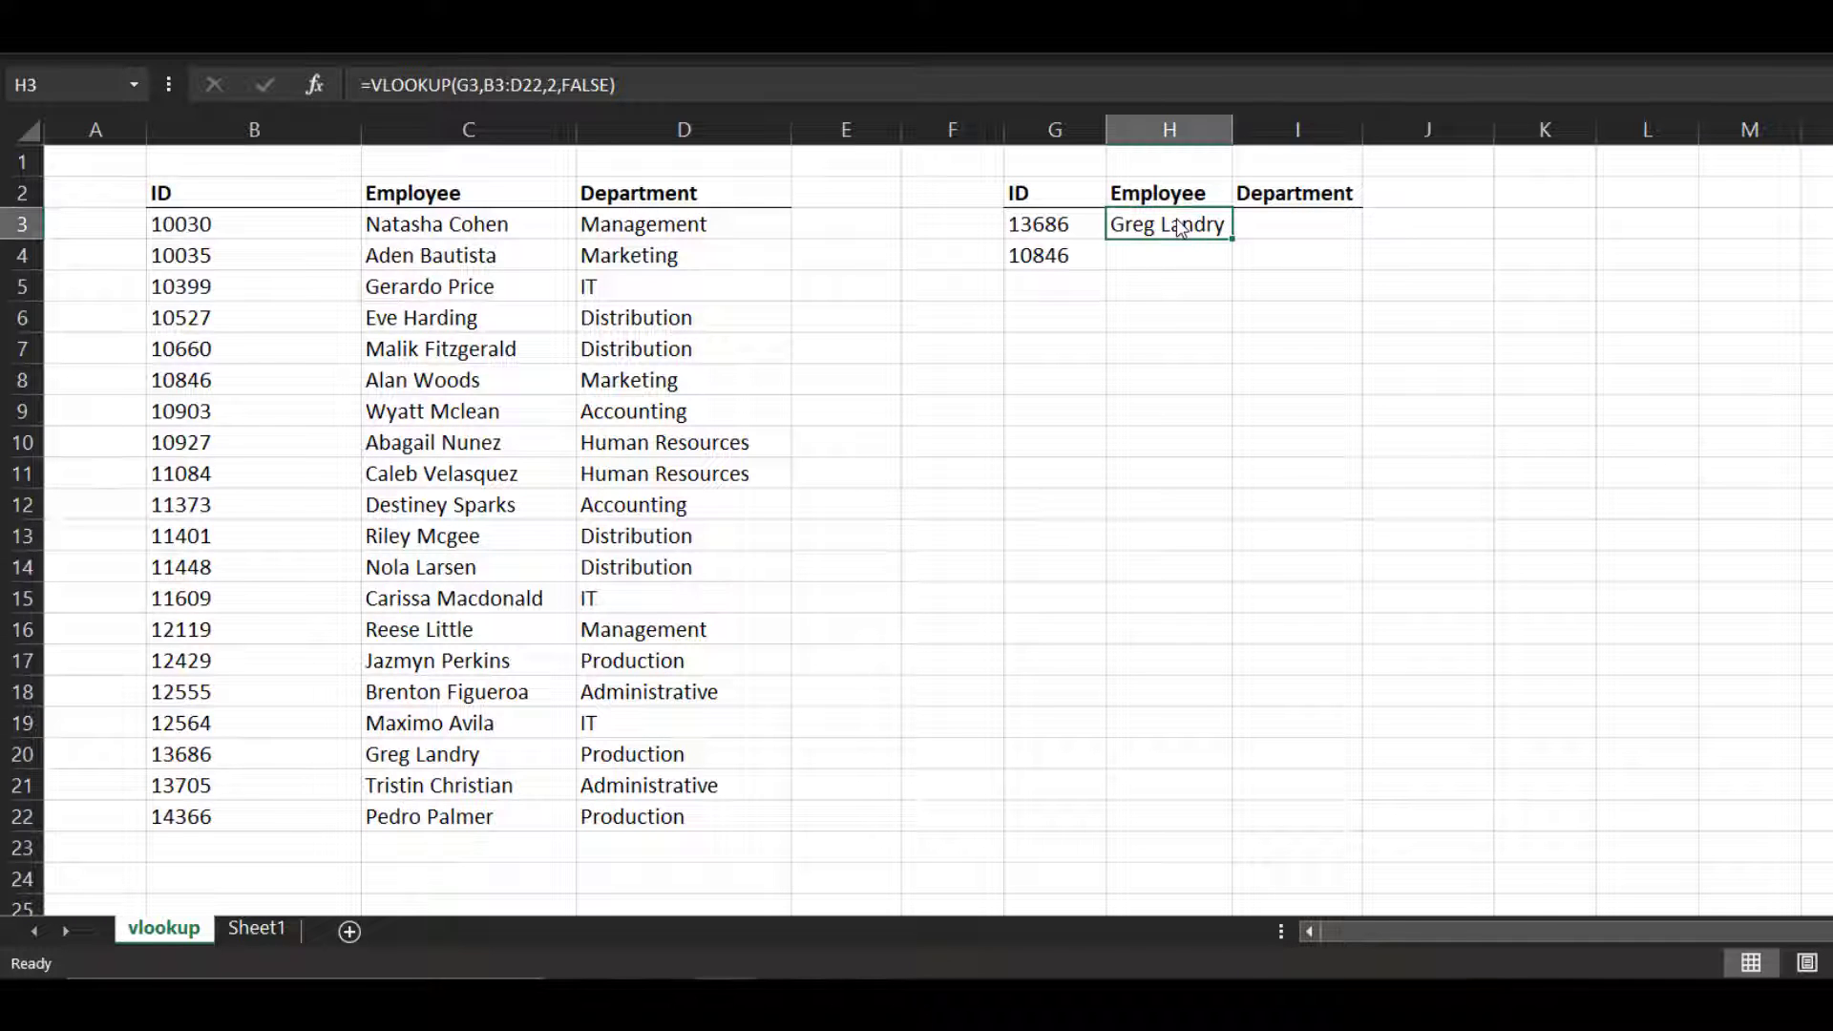
left_click_drag(1234, 253, 1231, 264)
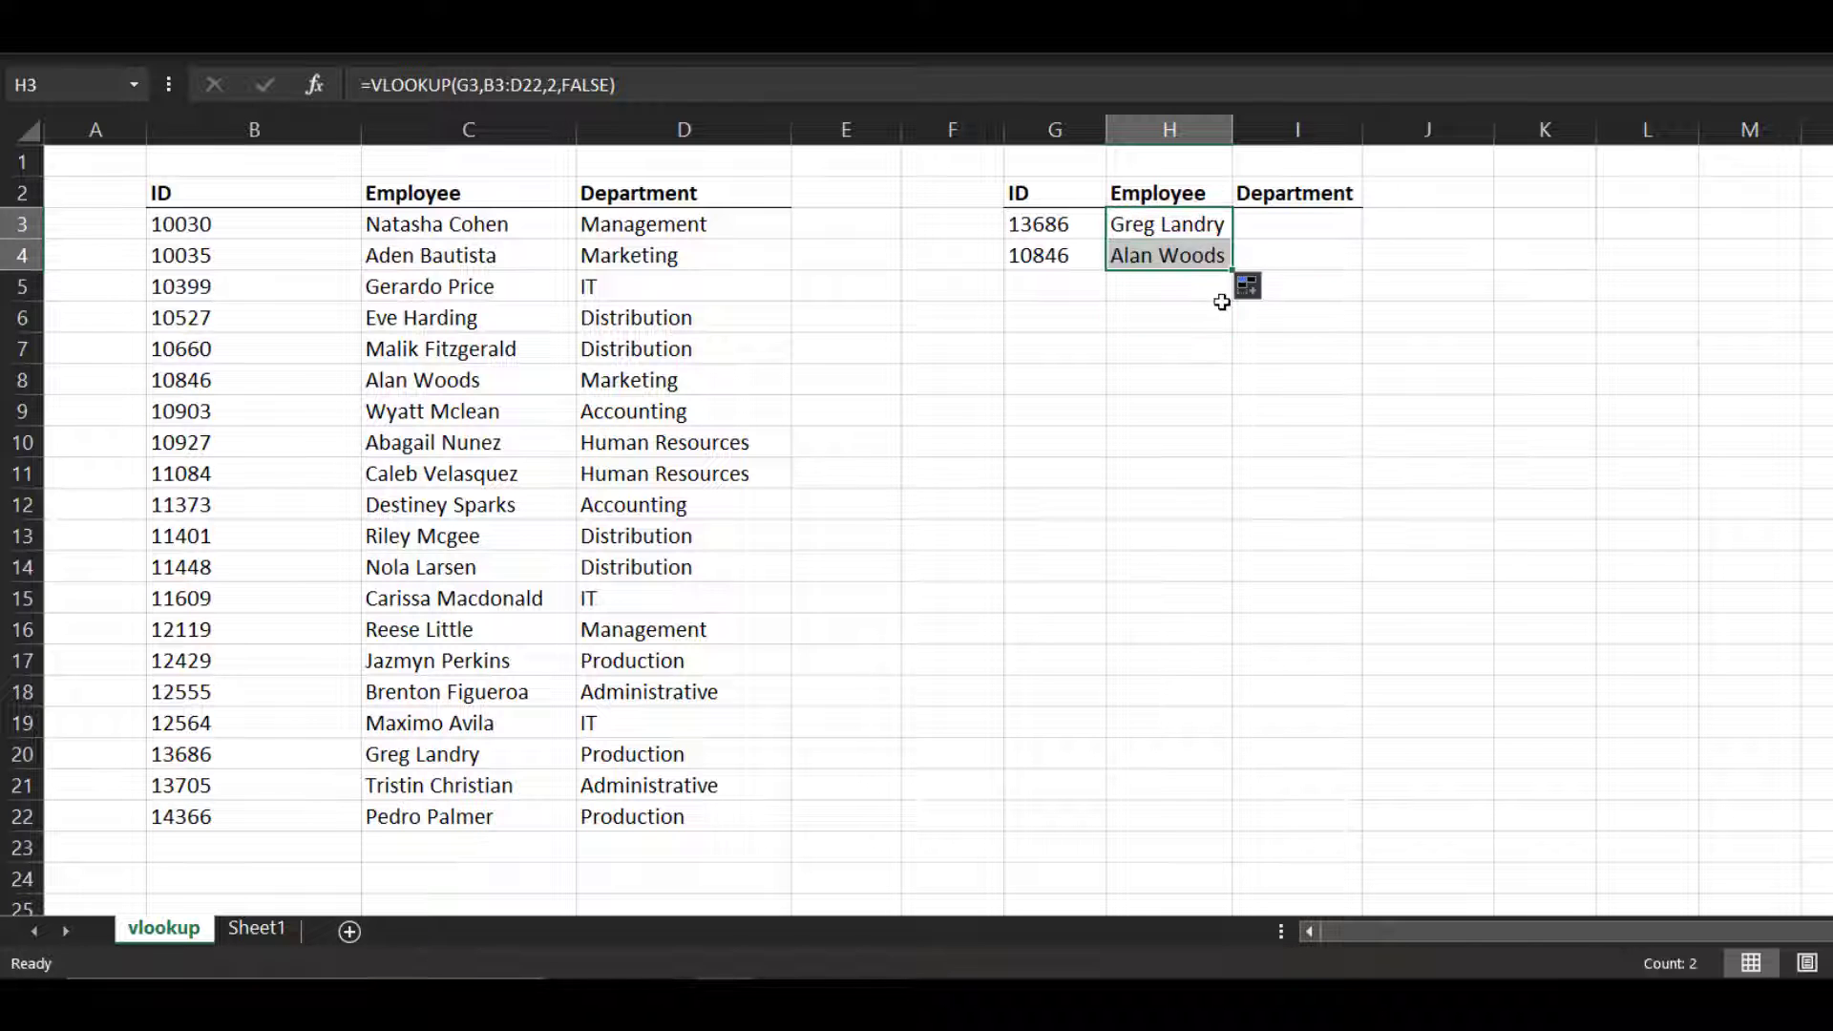
left_click(1223, 307)
double_click(1213, 262)
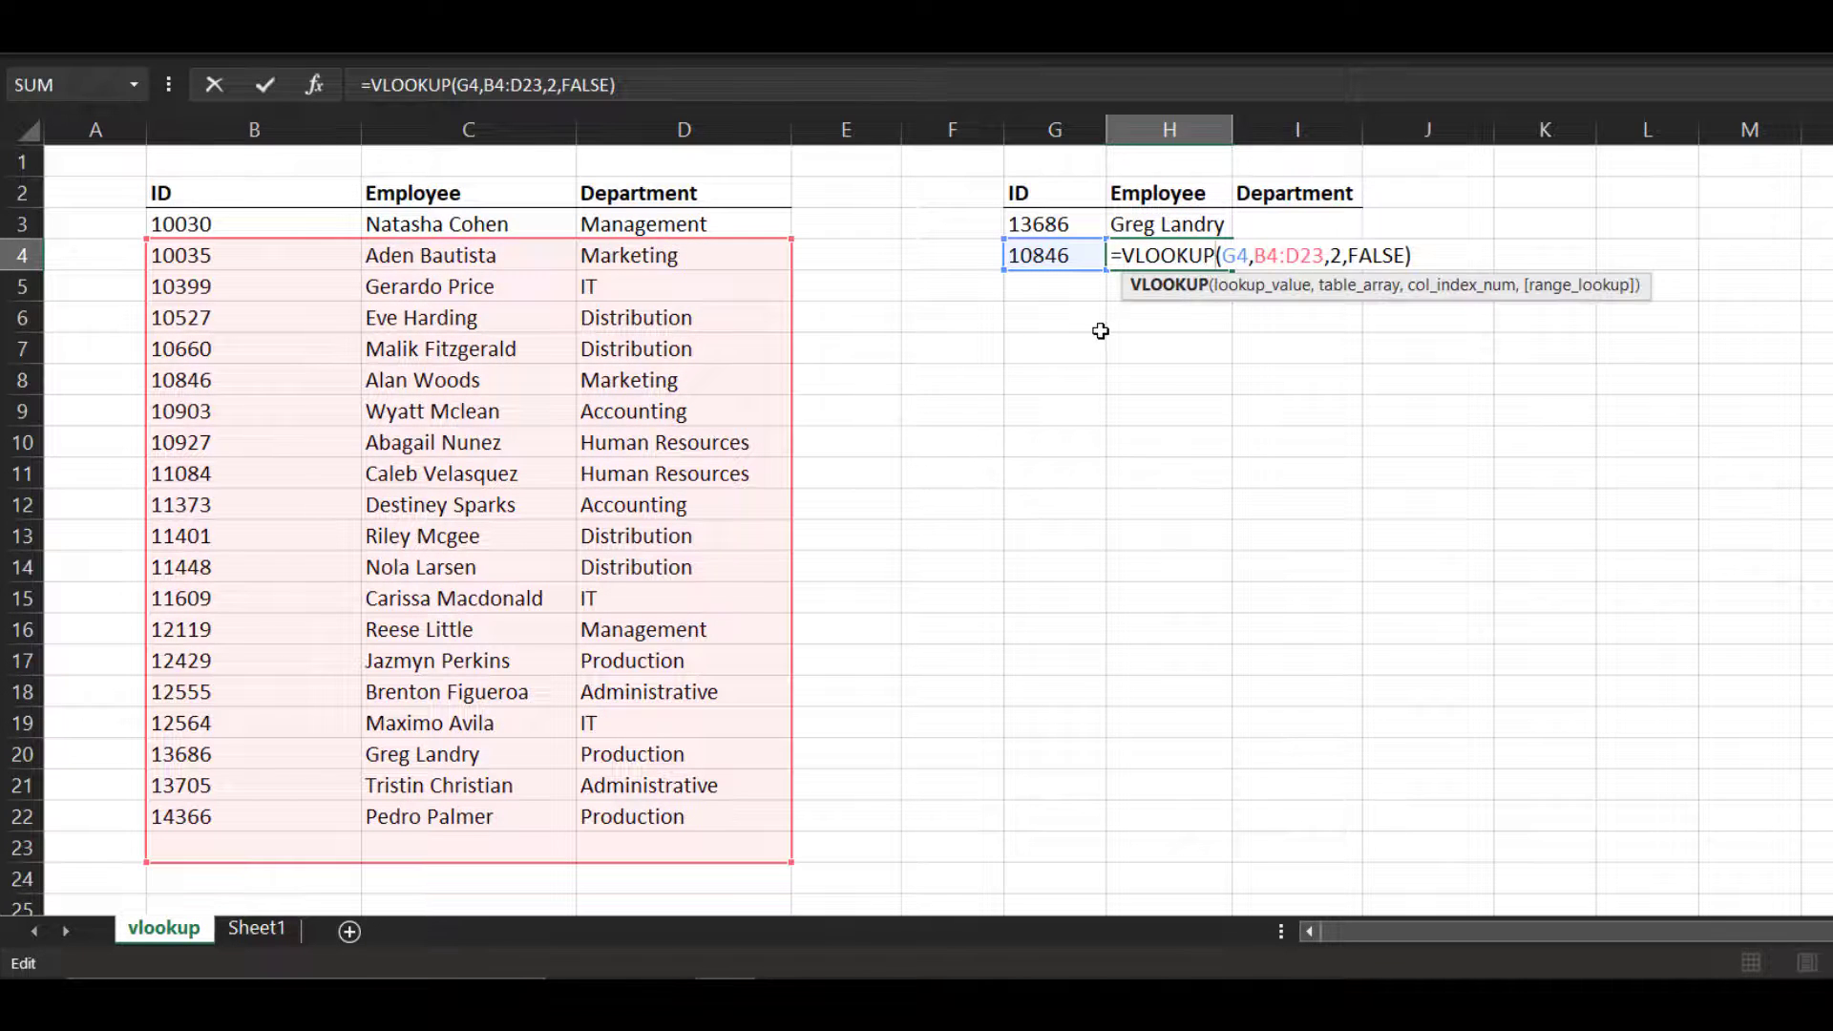
key("Escape")
key("Delete")
left_click(919, 412)
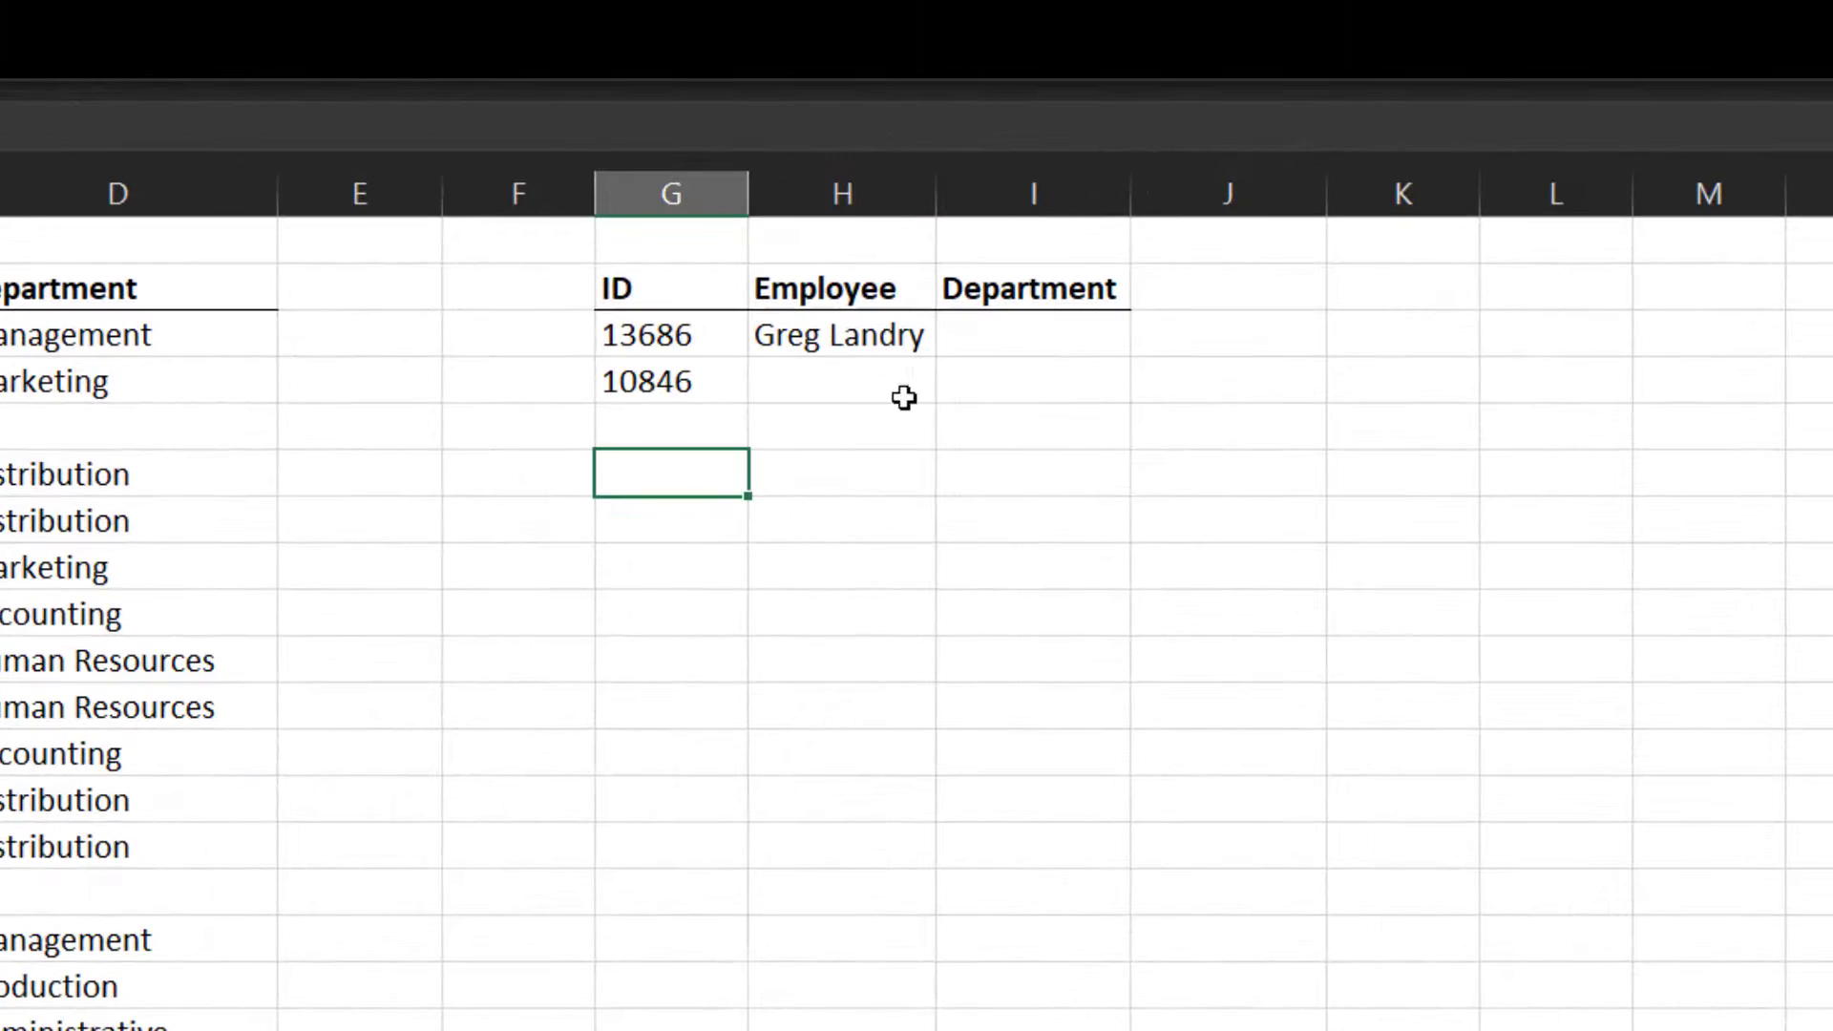
- Make the table range in the H3 formula absolute as $B$3:$D$22
double_click(1066, 280)
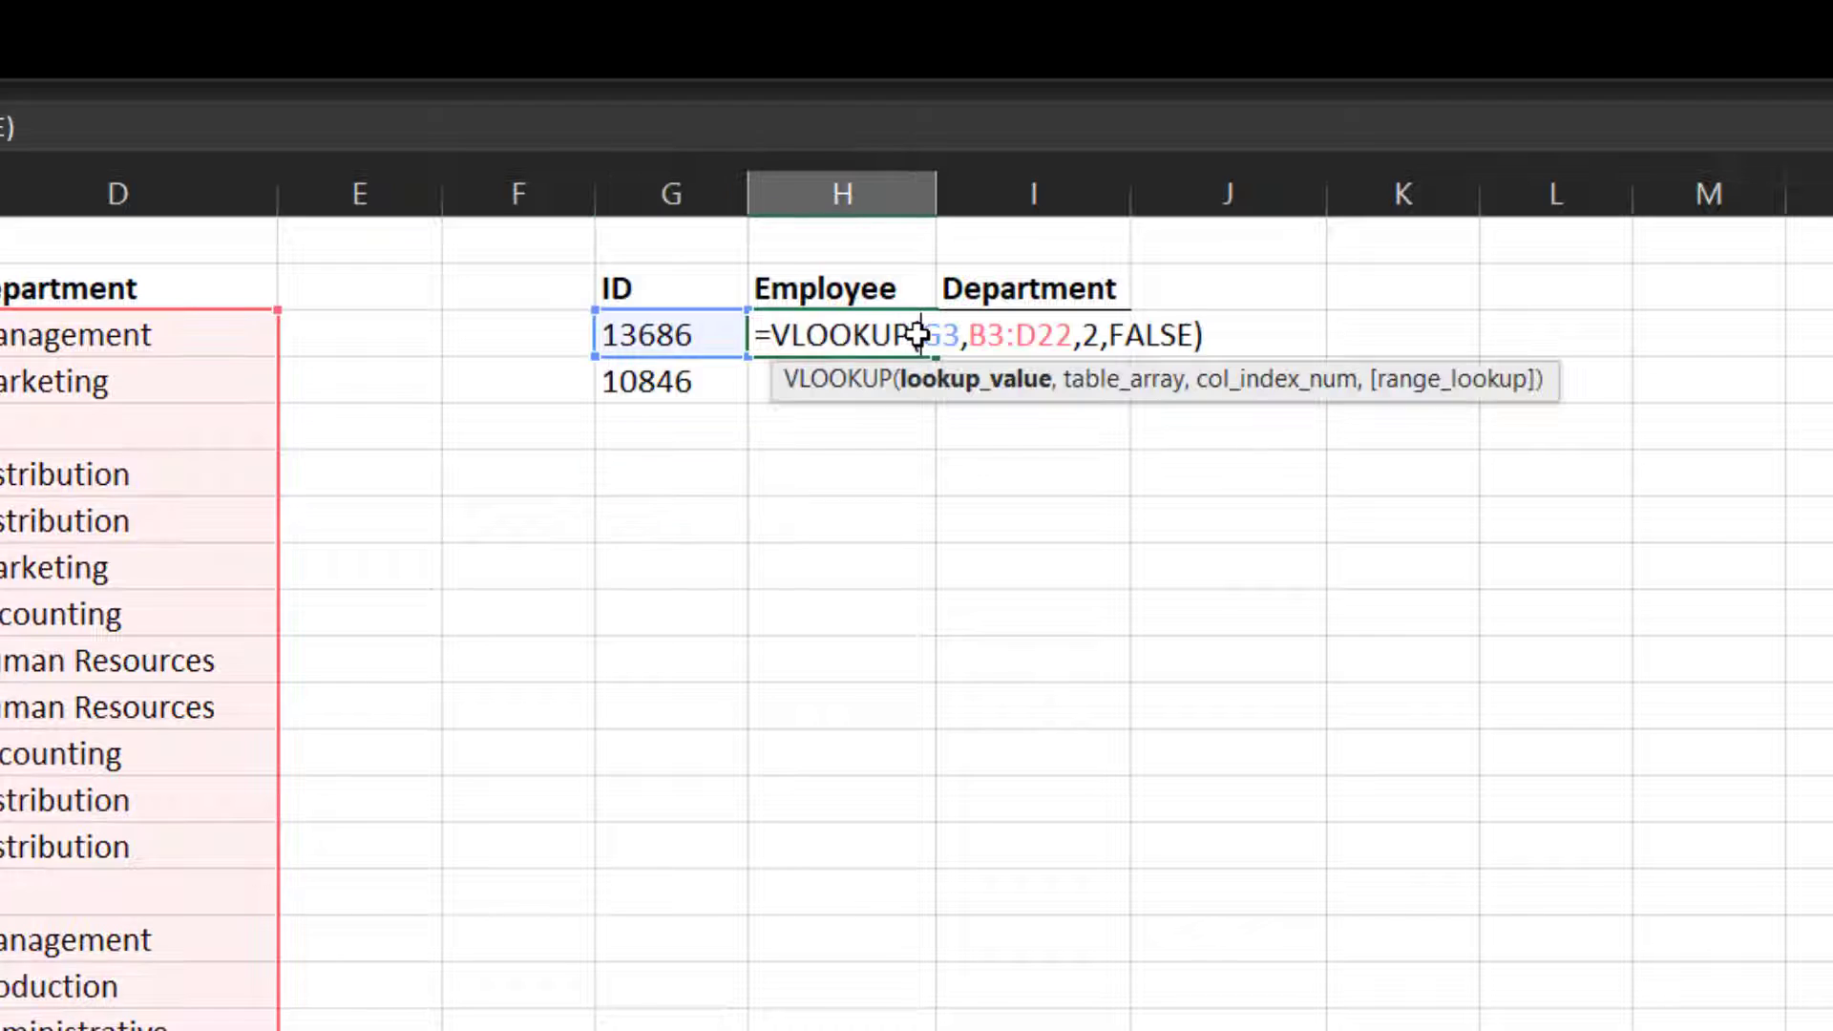
left_click(987, 334)
key("F4")
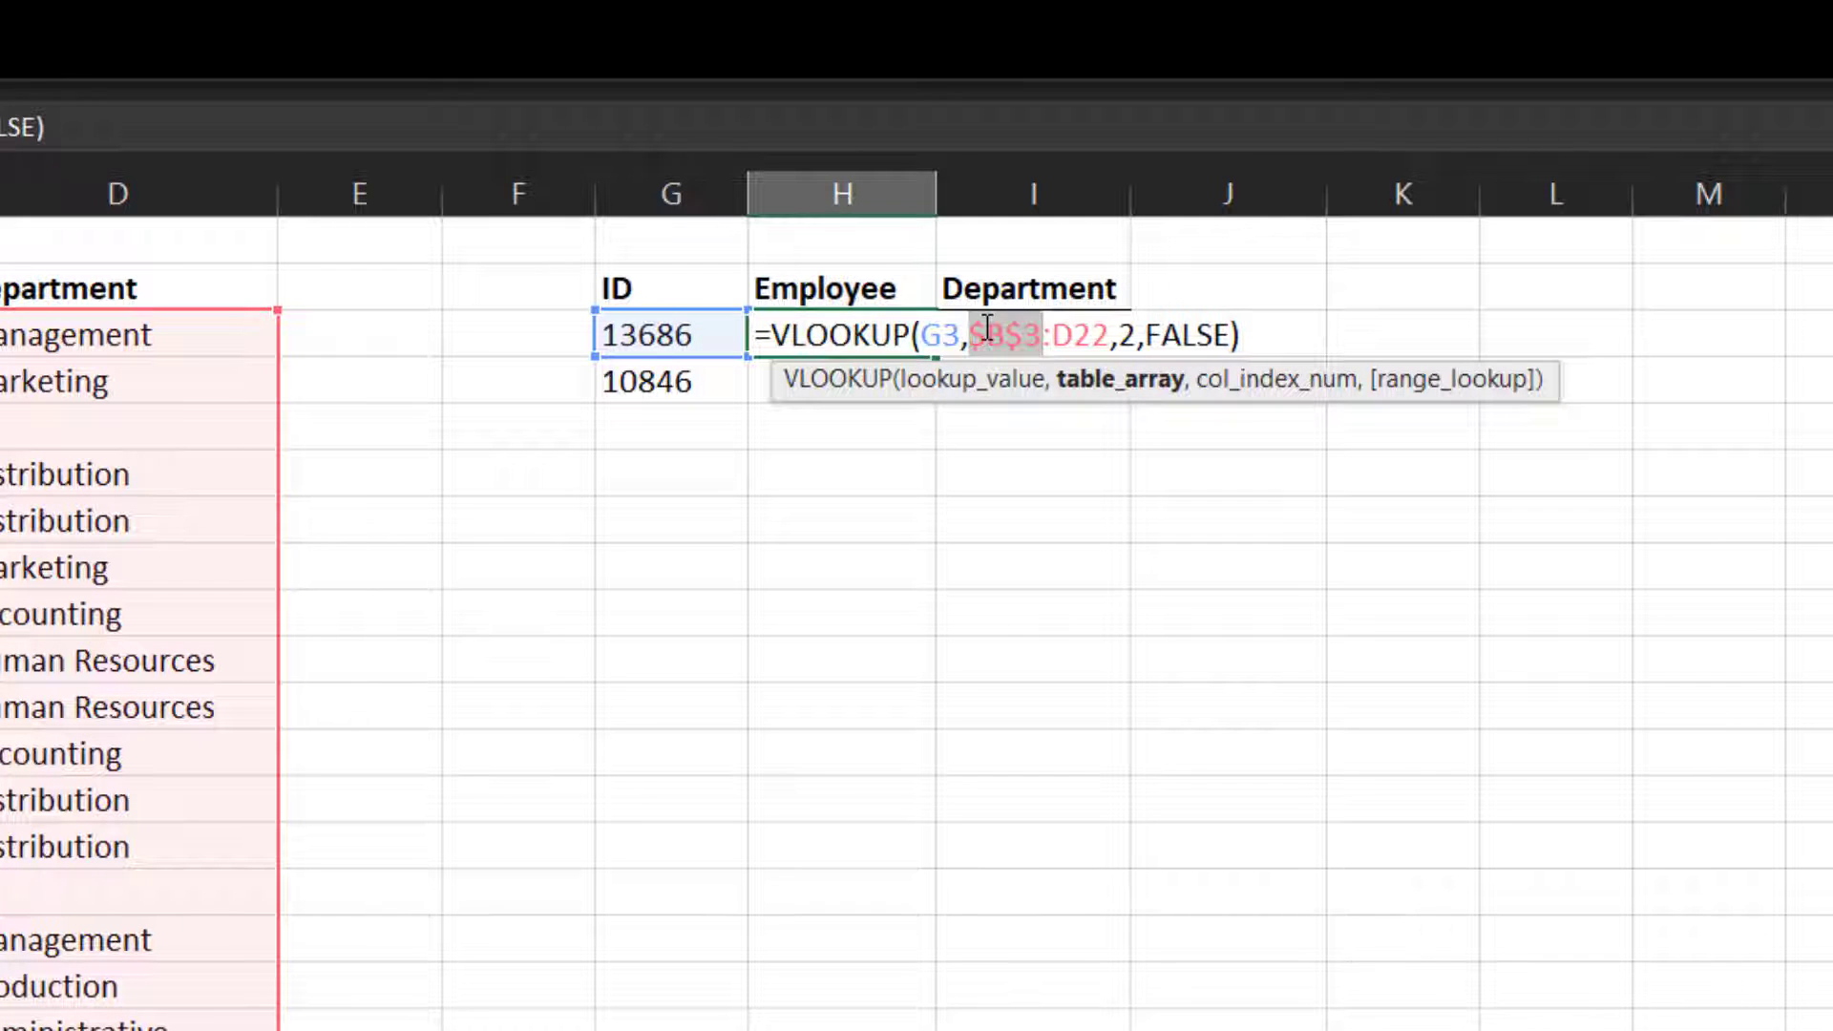
left_click(1089, 338)
key("F4")
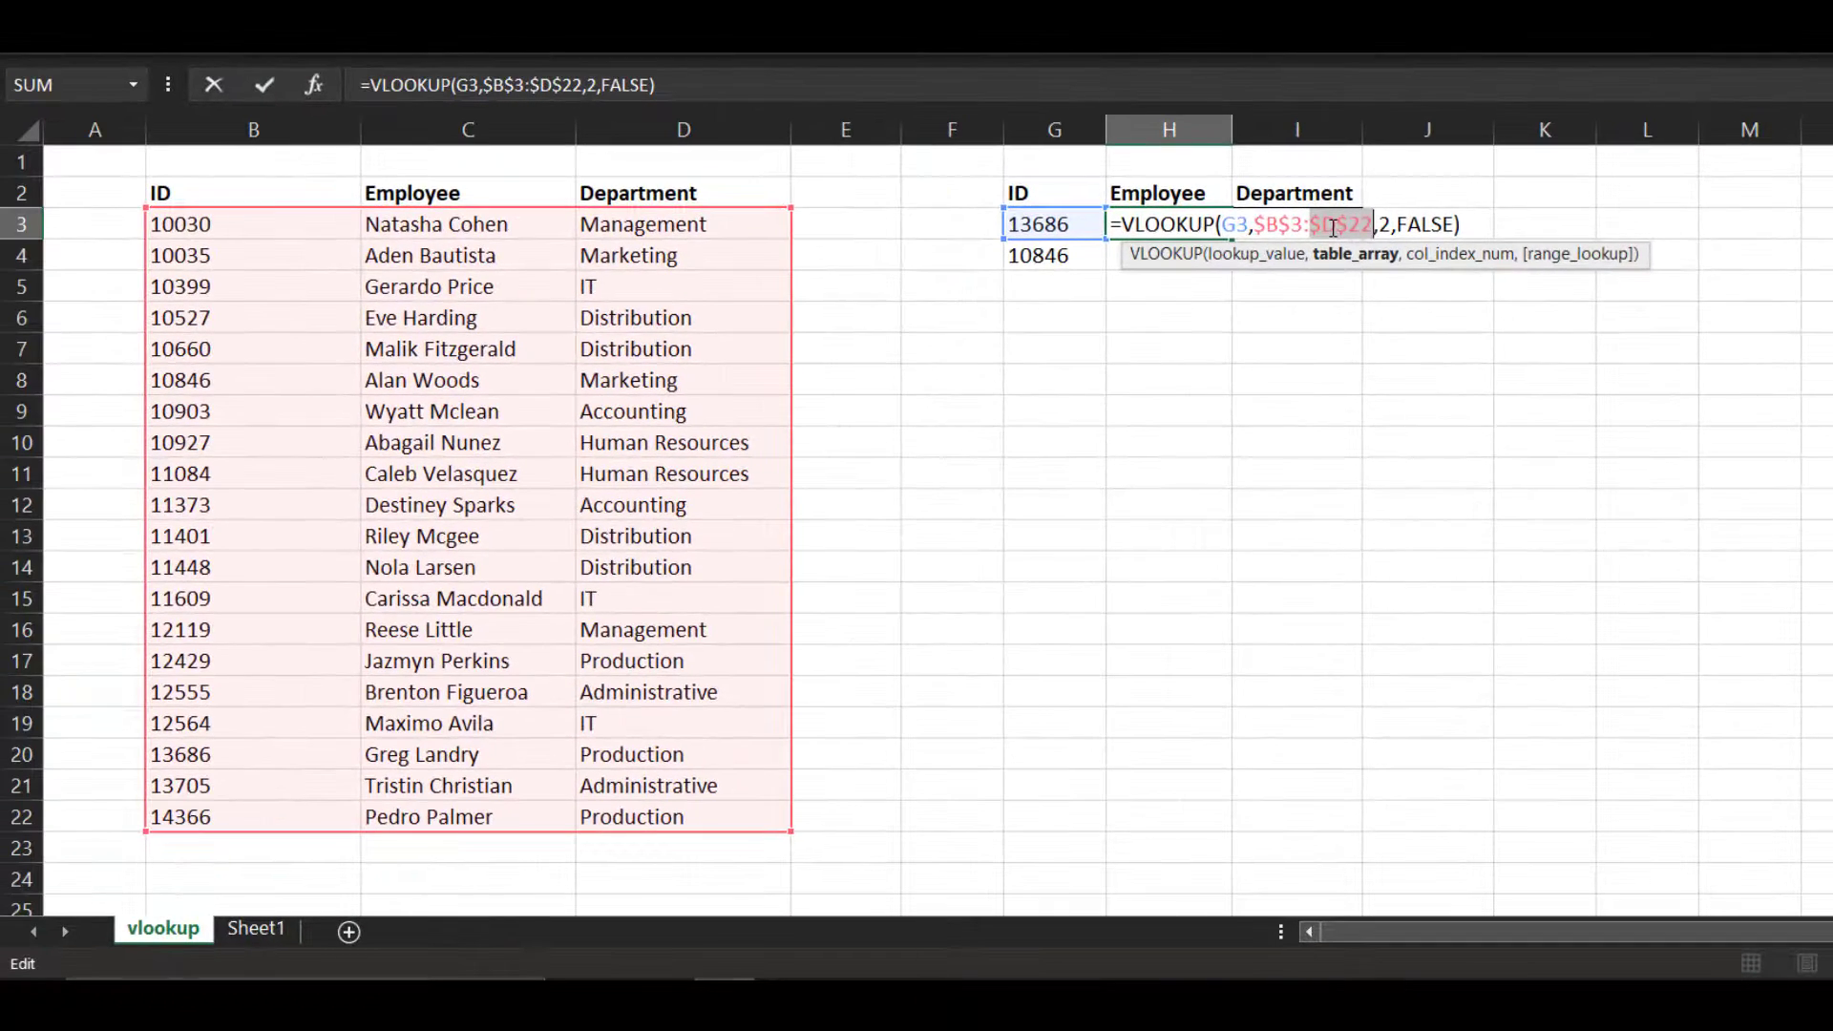
key("Return")
- Copy the absolute-range formula from H3 down to H4, inspect the copied references, and undo the changes
left_click(1205, 225)
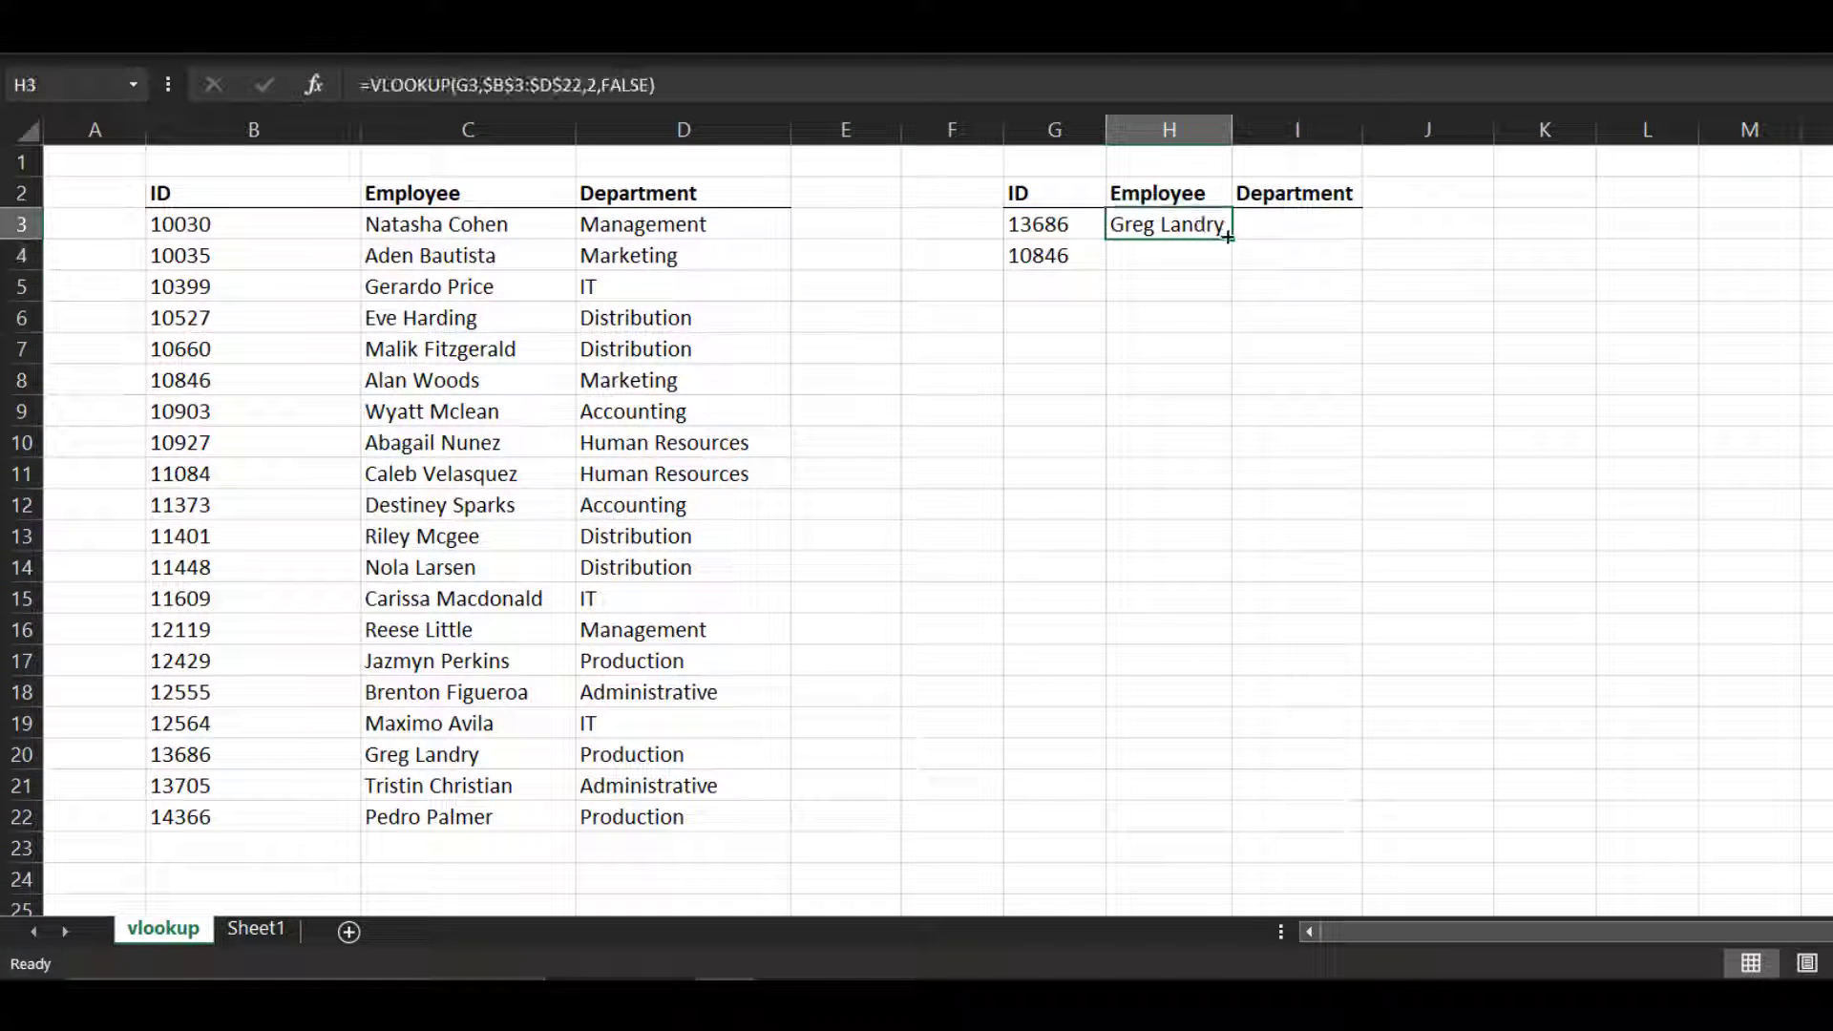
left_click_drag(1232, 238, 1233, 262)
double_click(1218, 254)
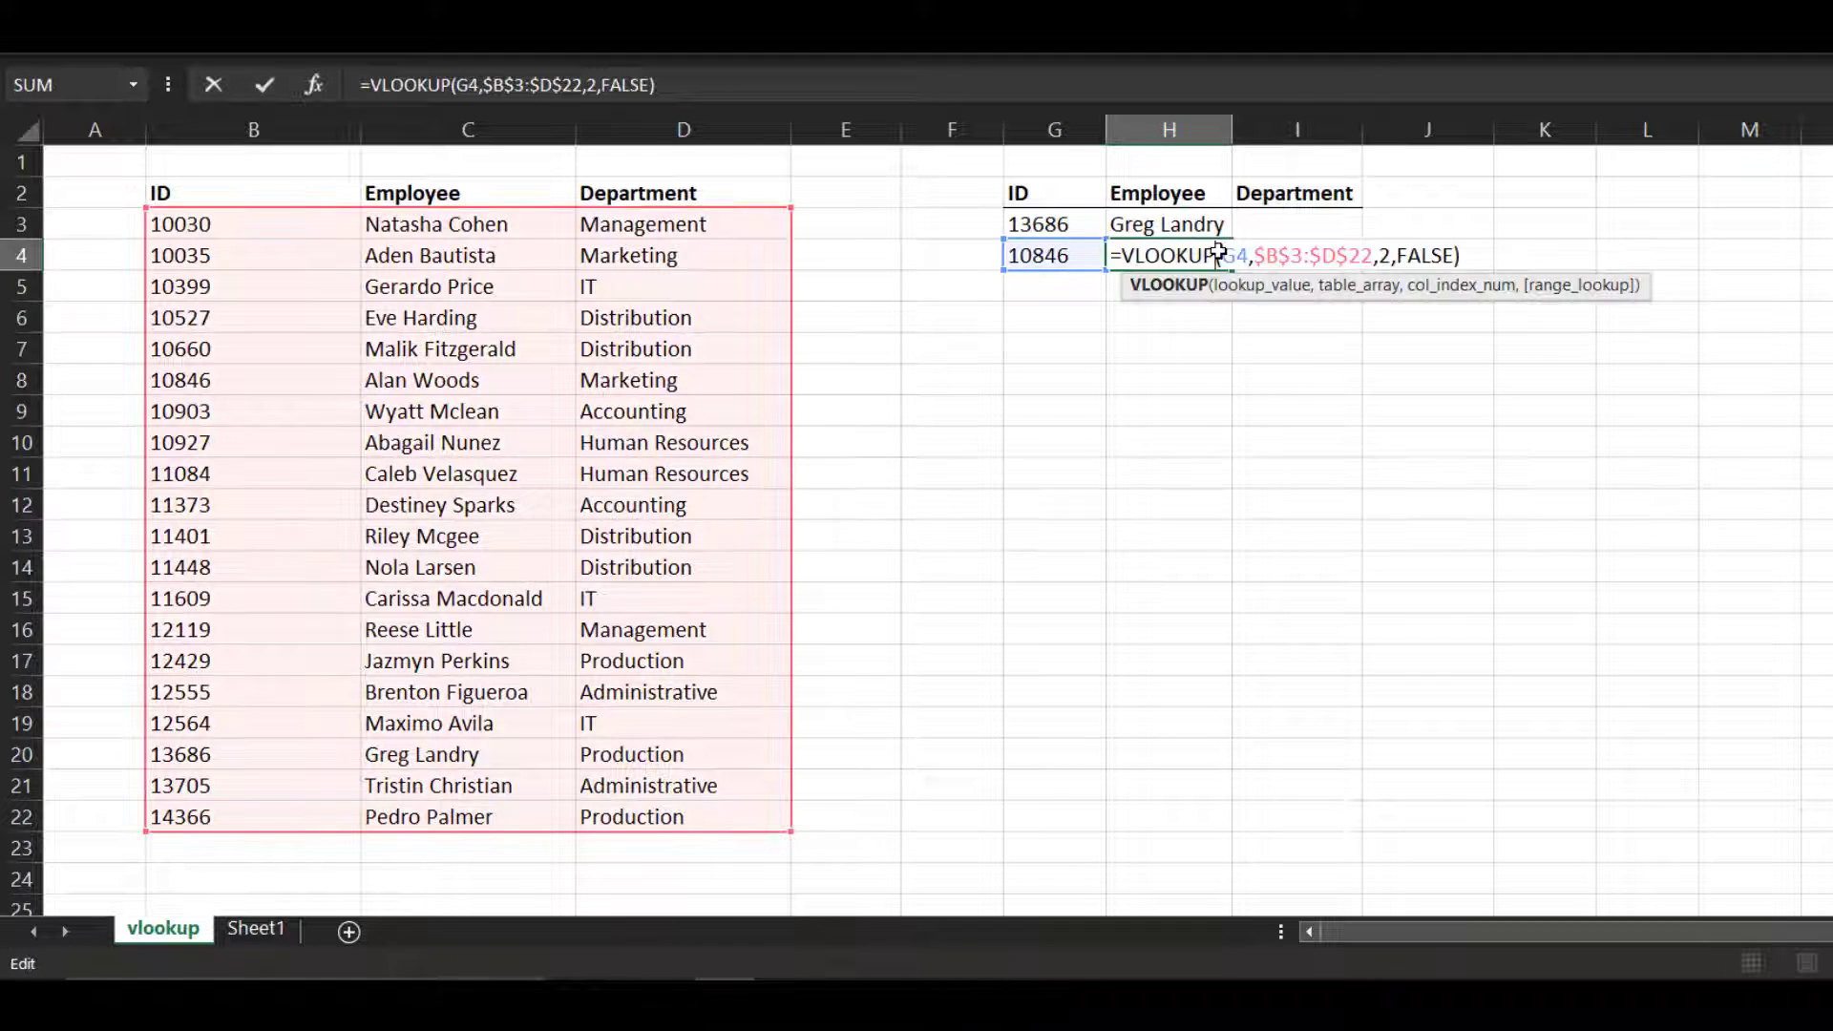
key("Escape")
key("ctrl+z")
key("ctrl+z")
- Enter =VLOOKUP(G3,B:D,2,FALSE) in H3, using the entire columns B to D as the table array
type("=vlooku")
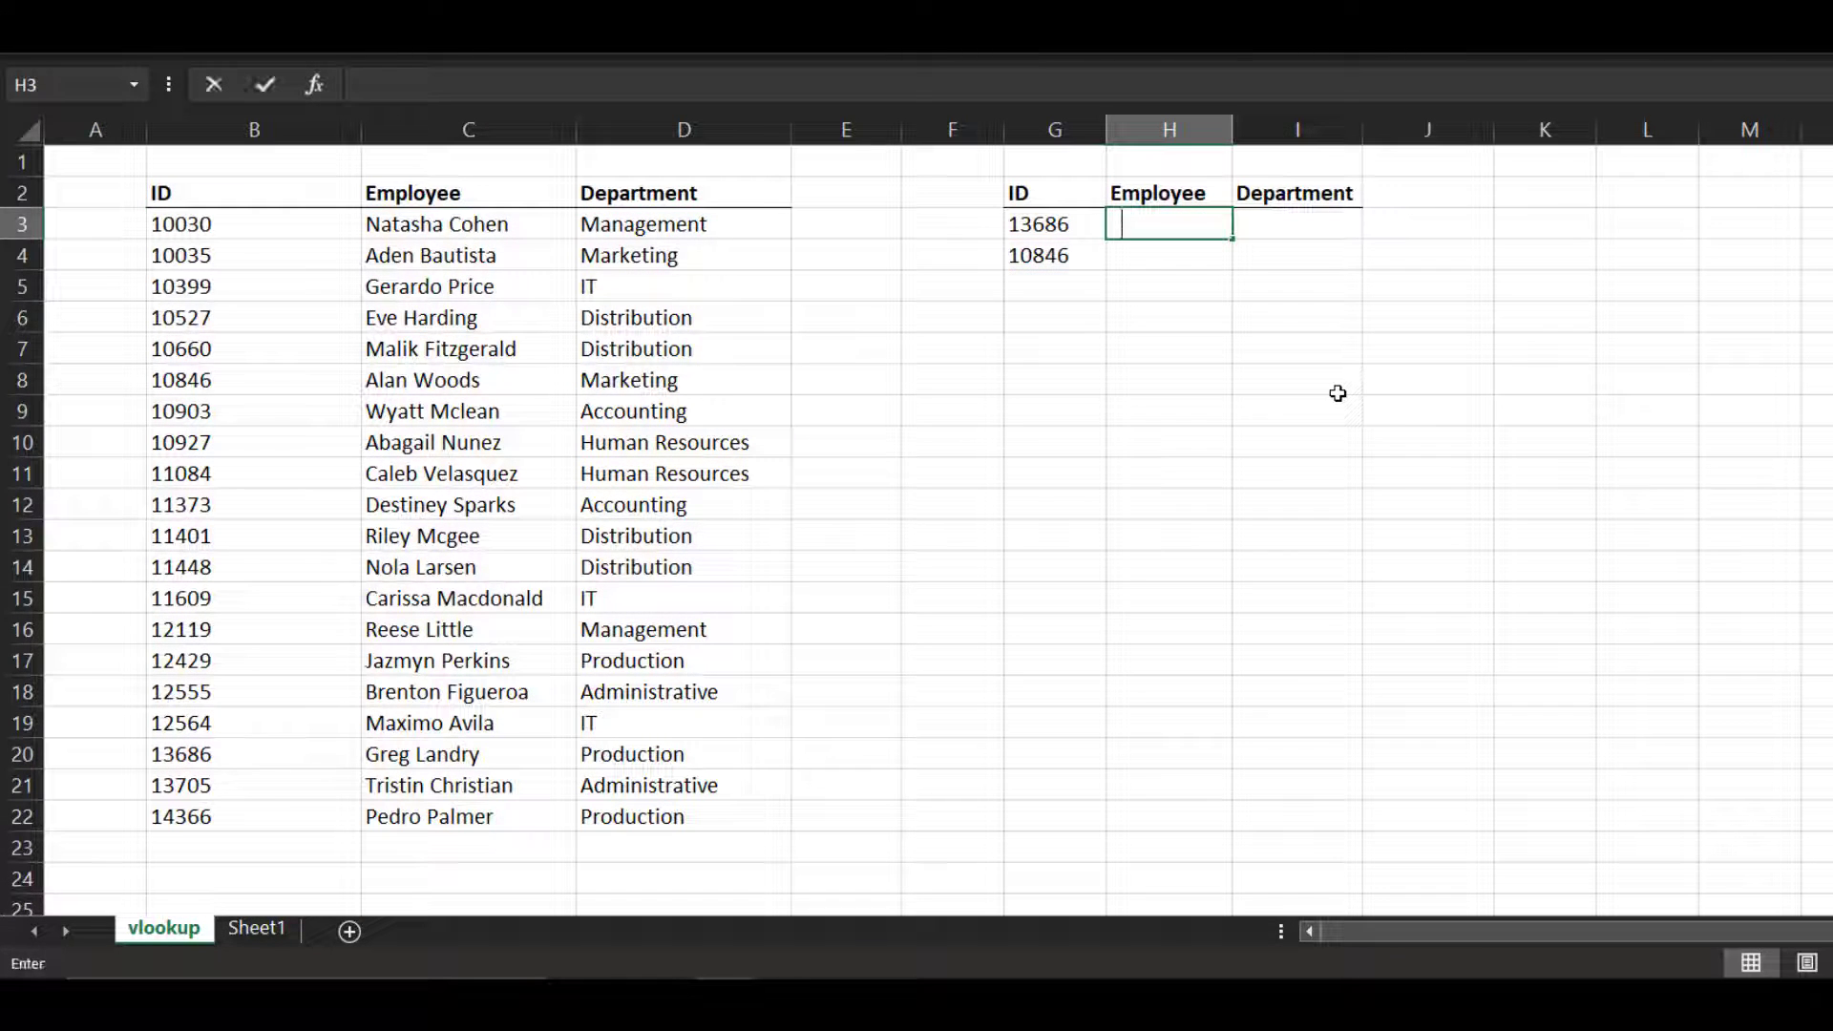
type("p(")
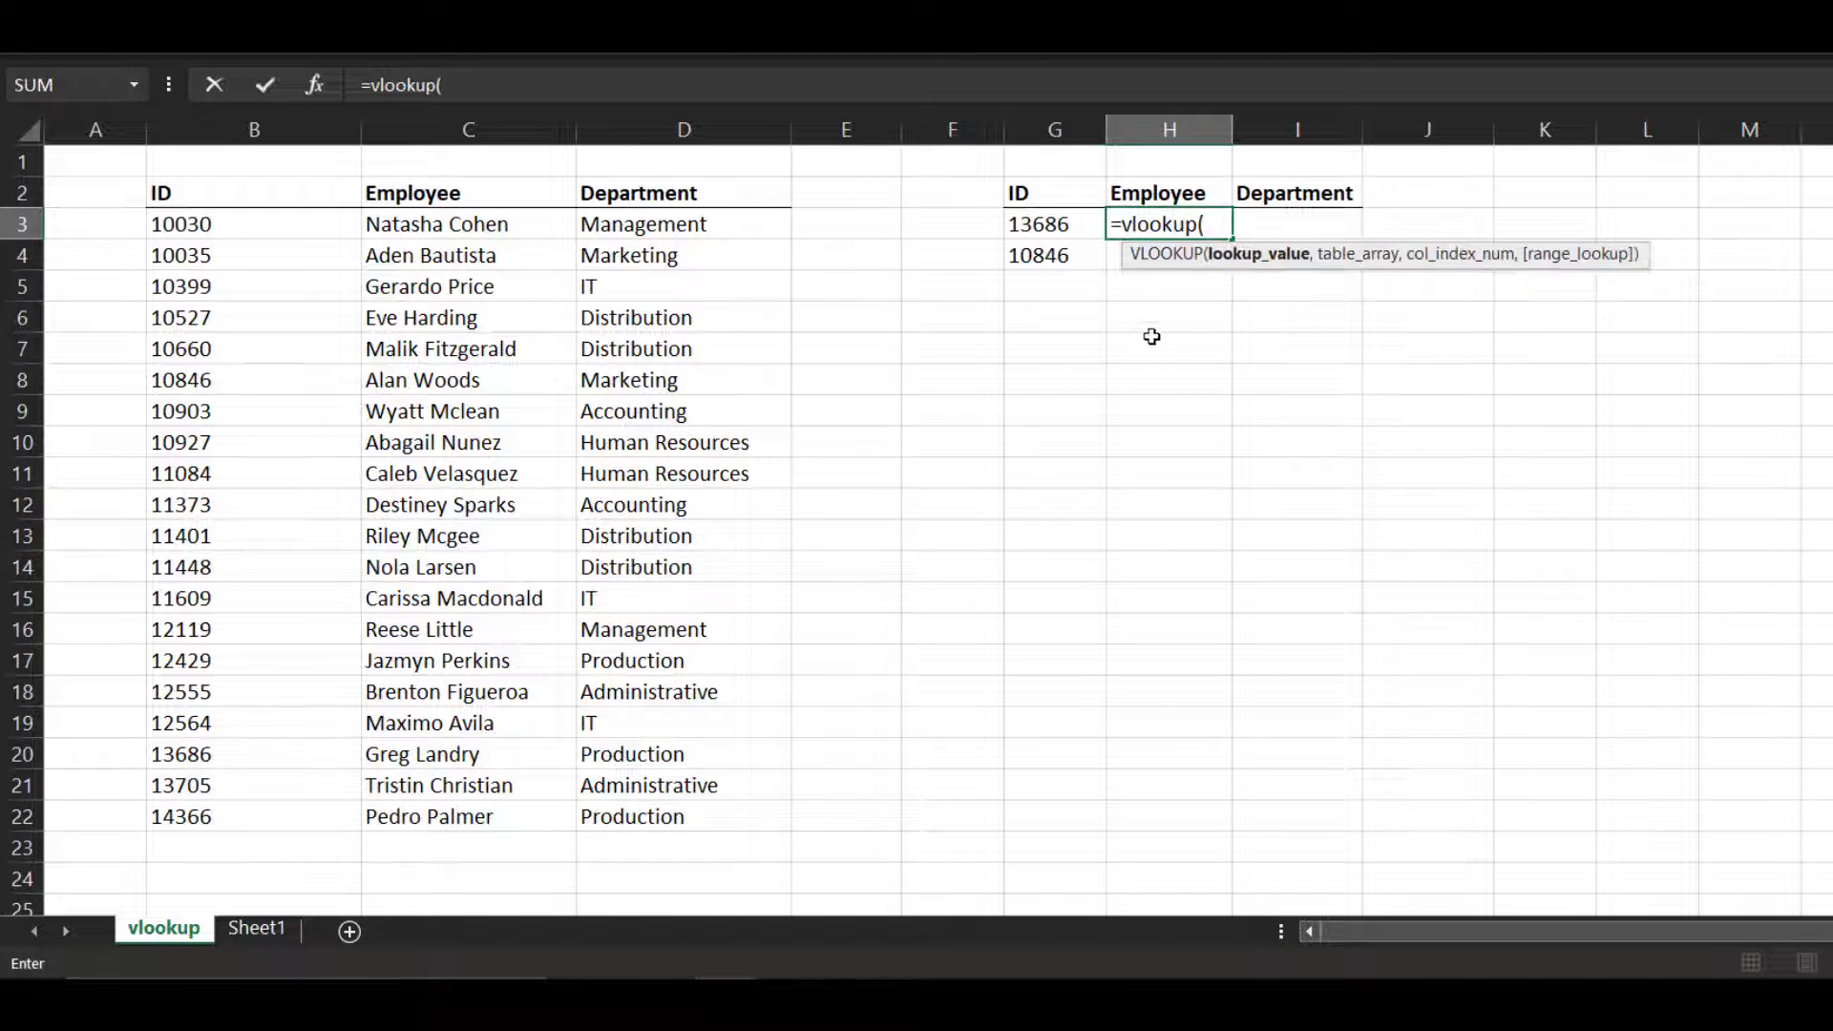
left_click(1064, 224)
type(",")
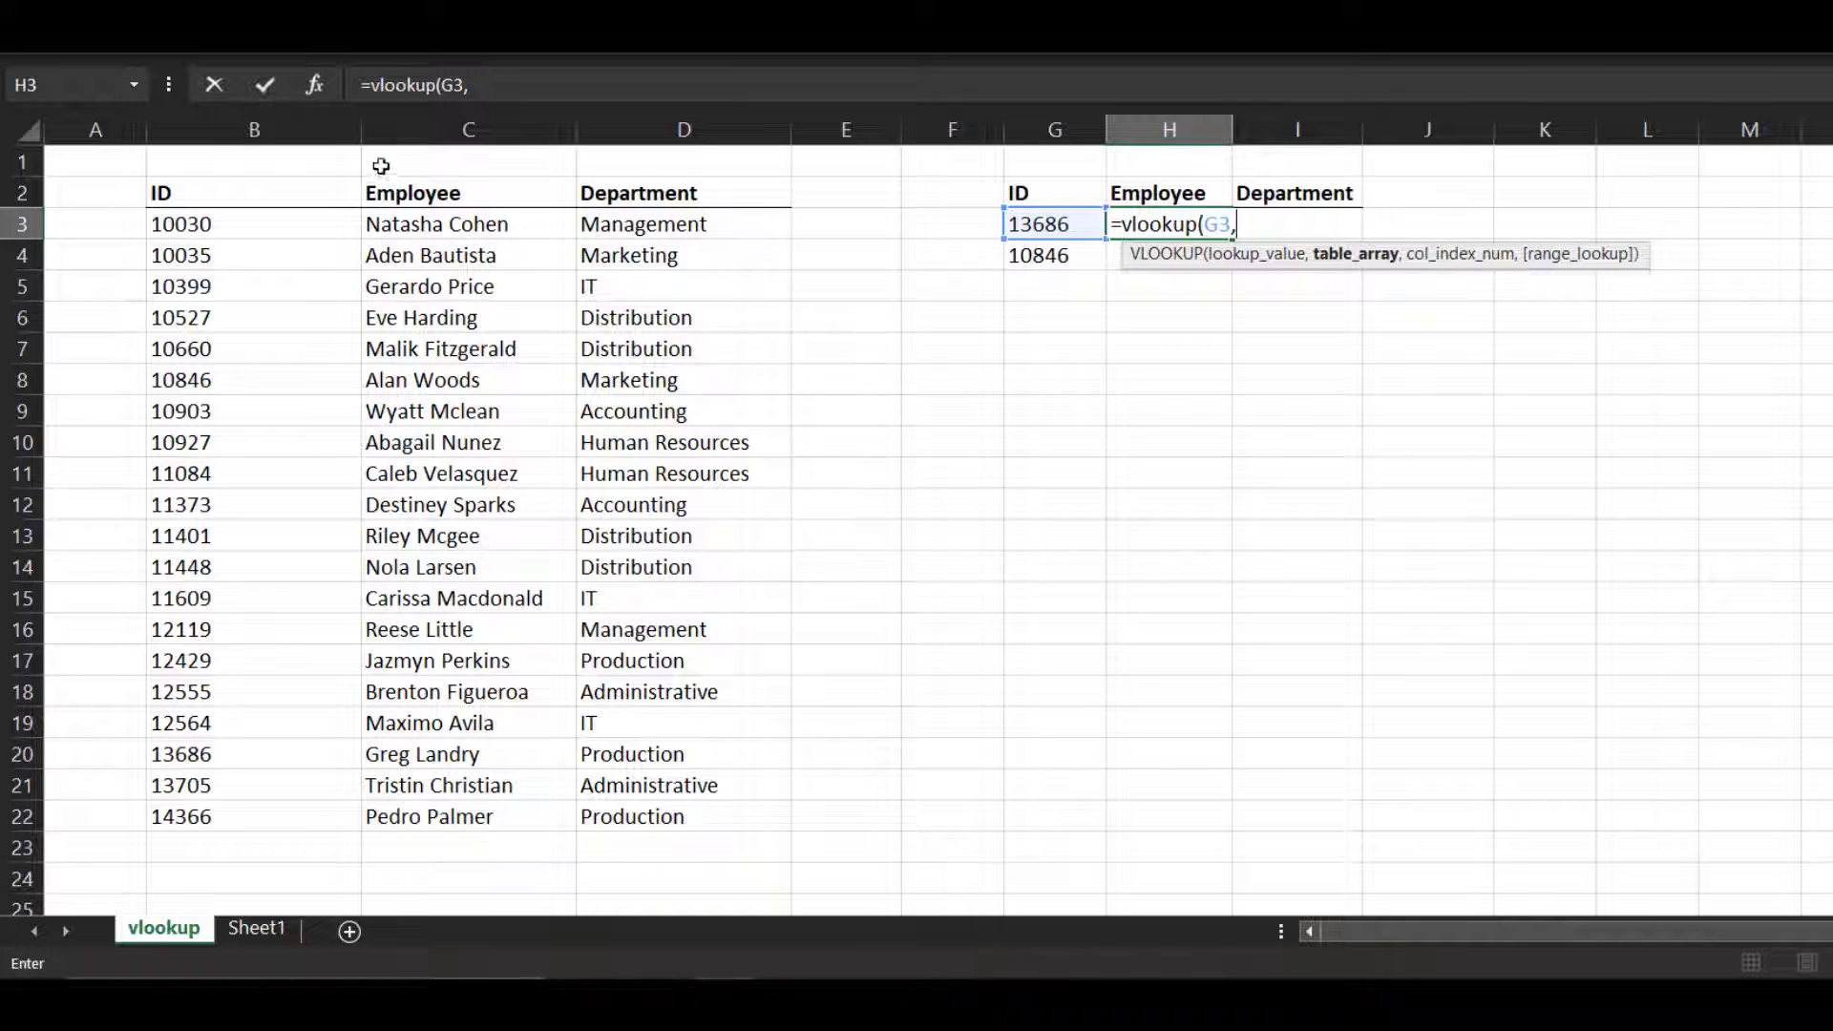
left_click_drag(254, 130, 657, 130)
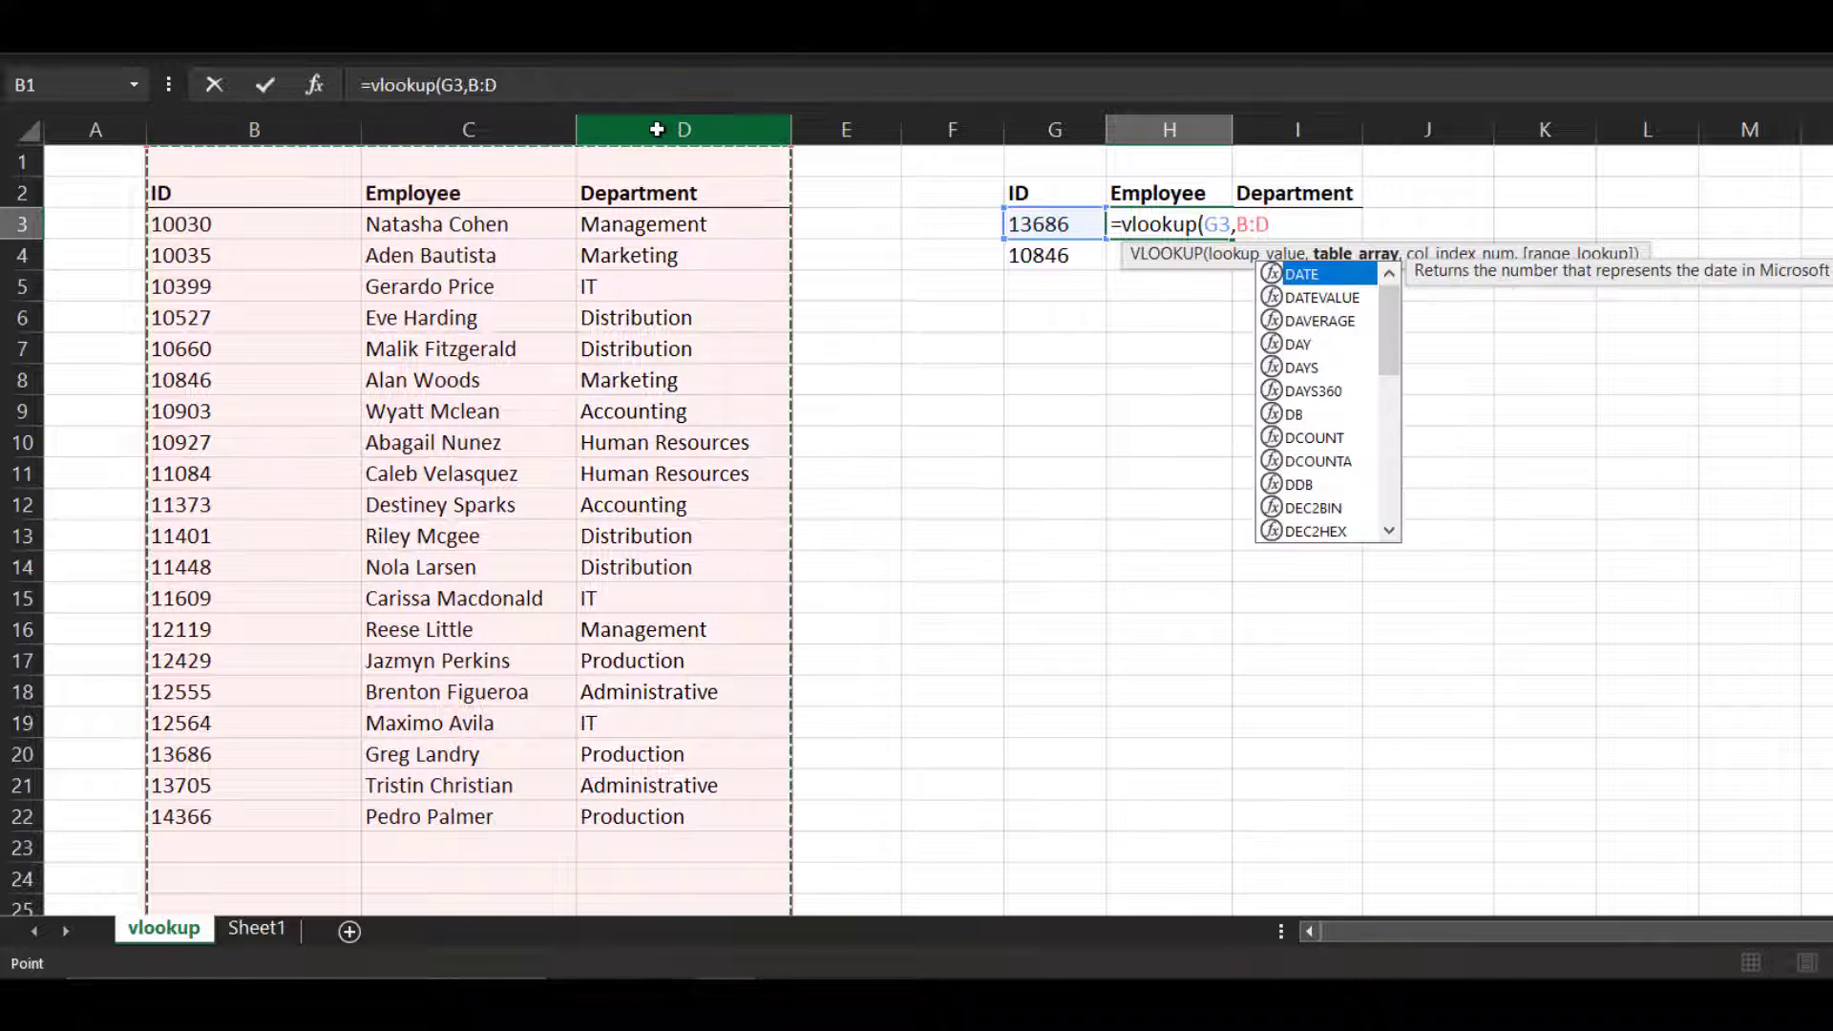
type(",2")
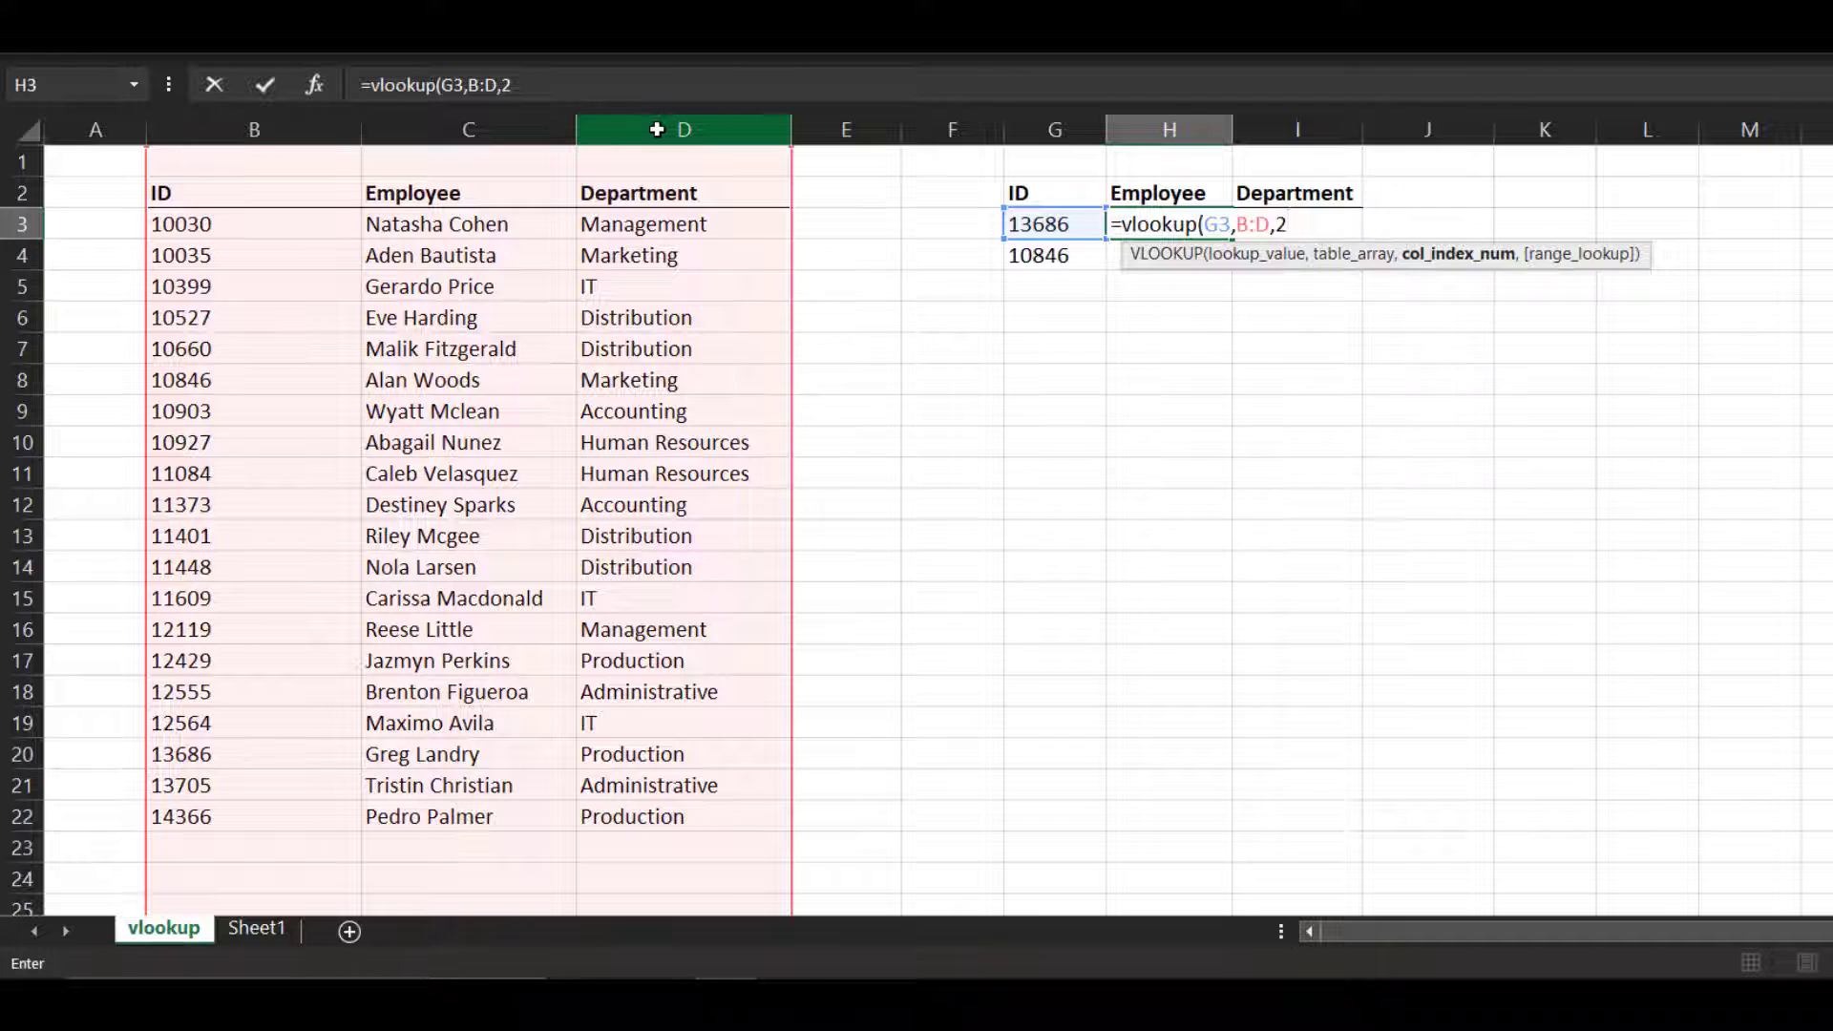
type(",false)")
key("Return")
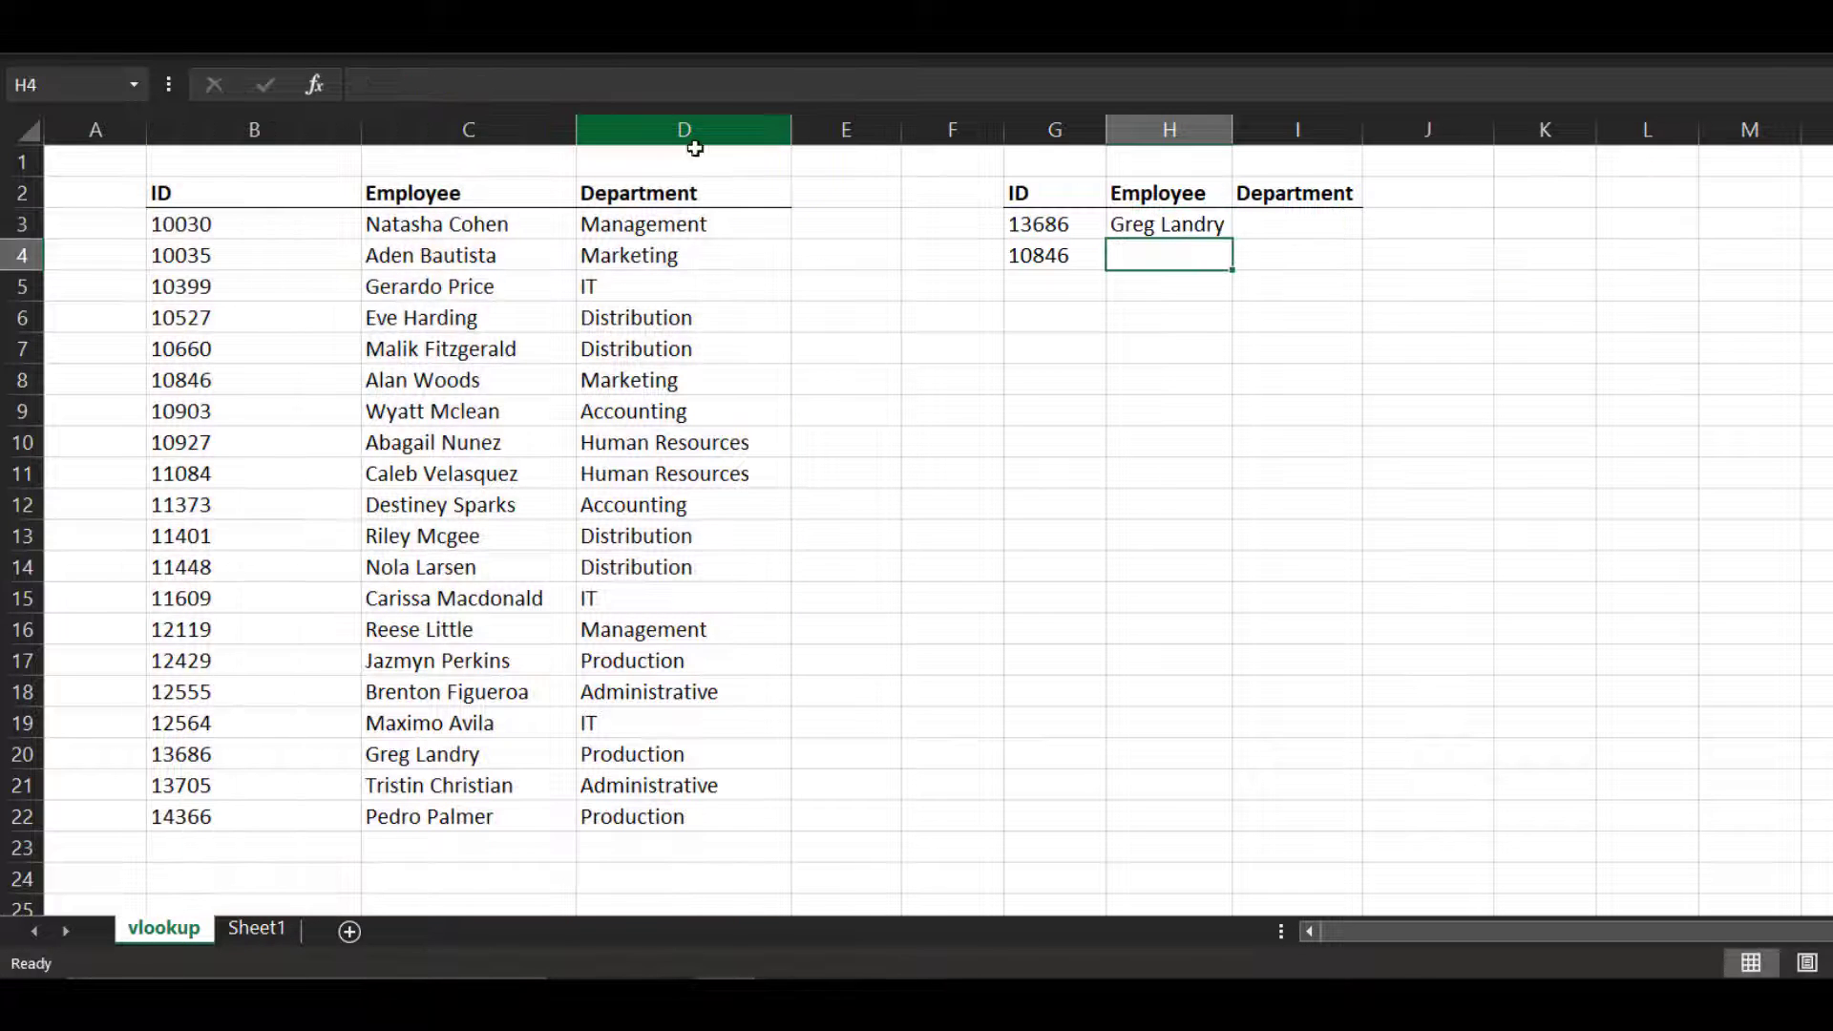
- Copy the whole-column VLOOKUP from H3 down to H4 and inspect the references in the copy
left_click(1136, 223)
left_click_drag(1231, 240, 1236, 271)
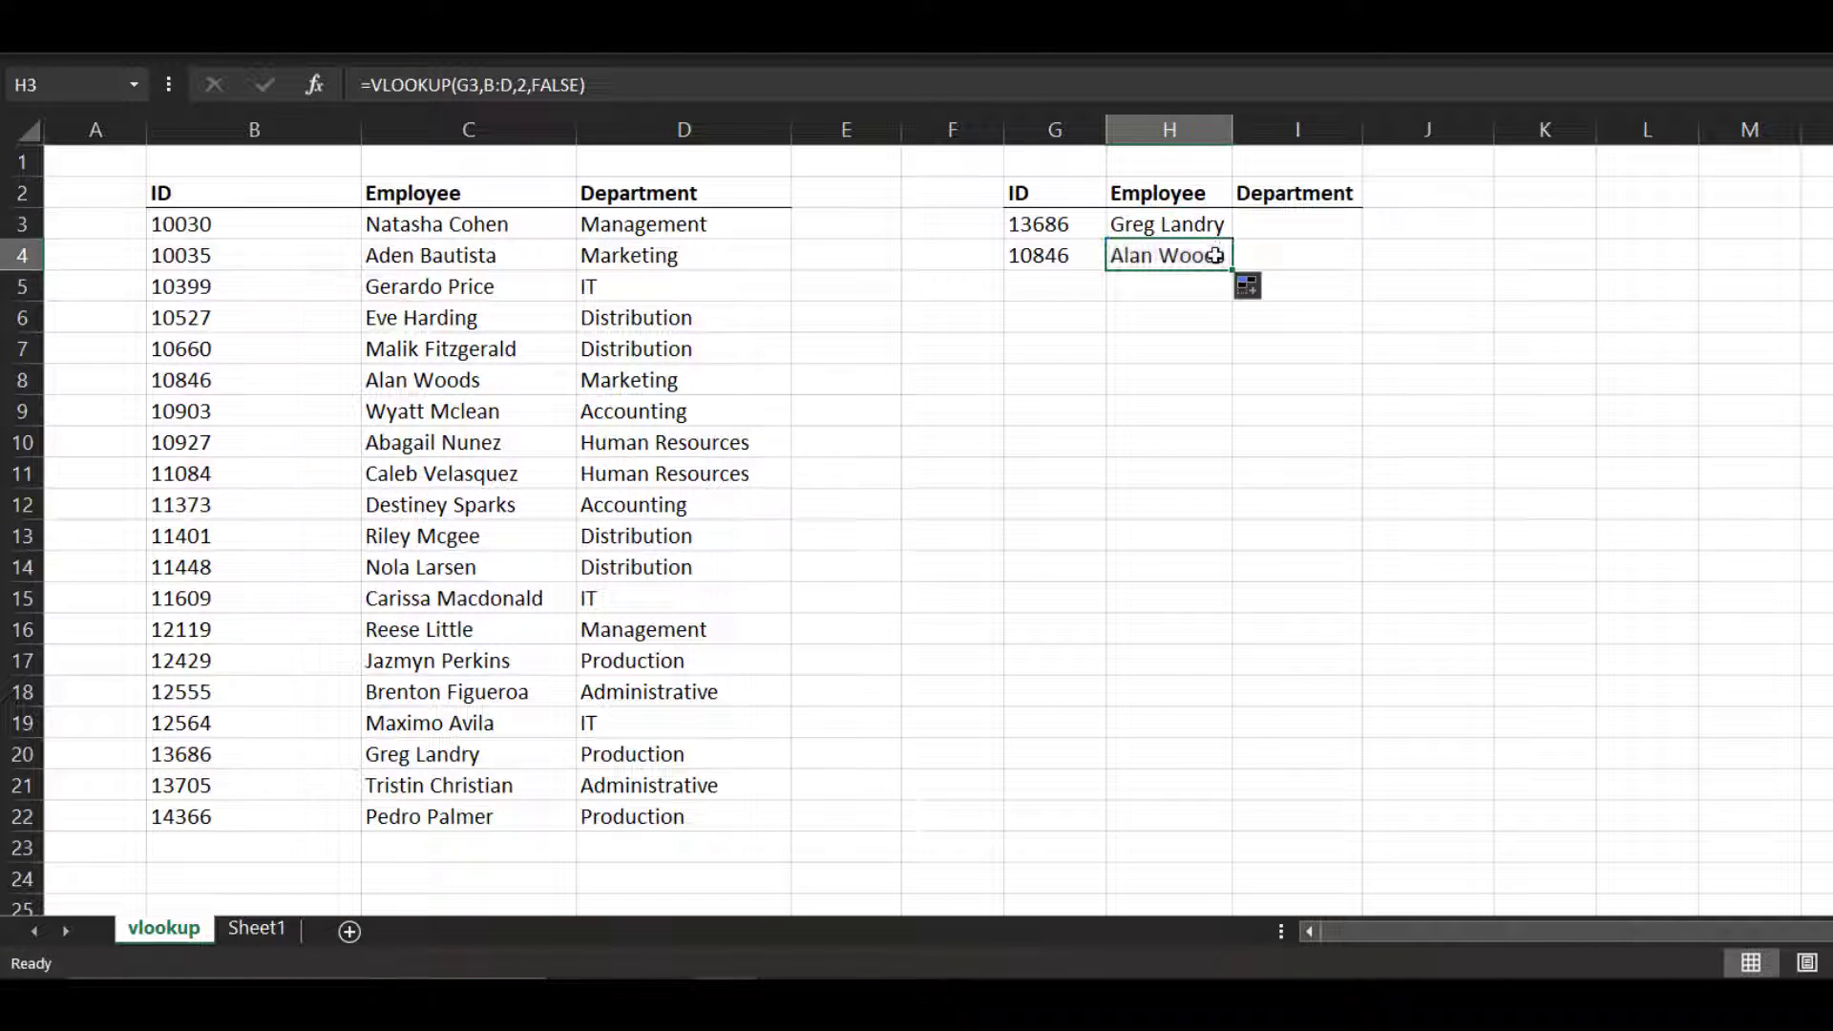
key("F2")
key("Escape")
scroll(708, 426, "down", 7)
scroll(709, 426, "up", 7)
- Start a VLOOKUP formula in H3 with $G3 as the lookup value, locking only its column
double_click(1184, 226)
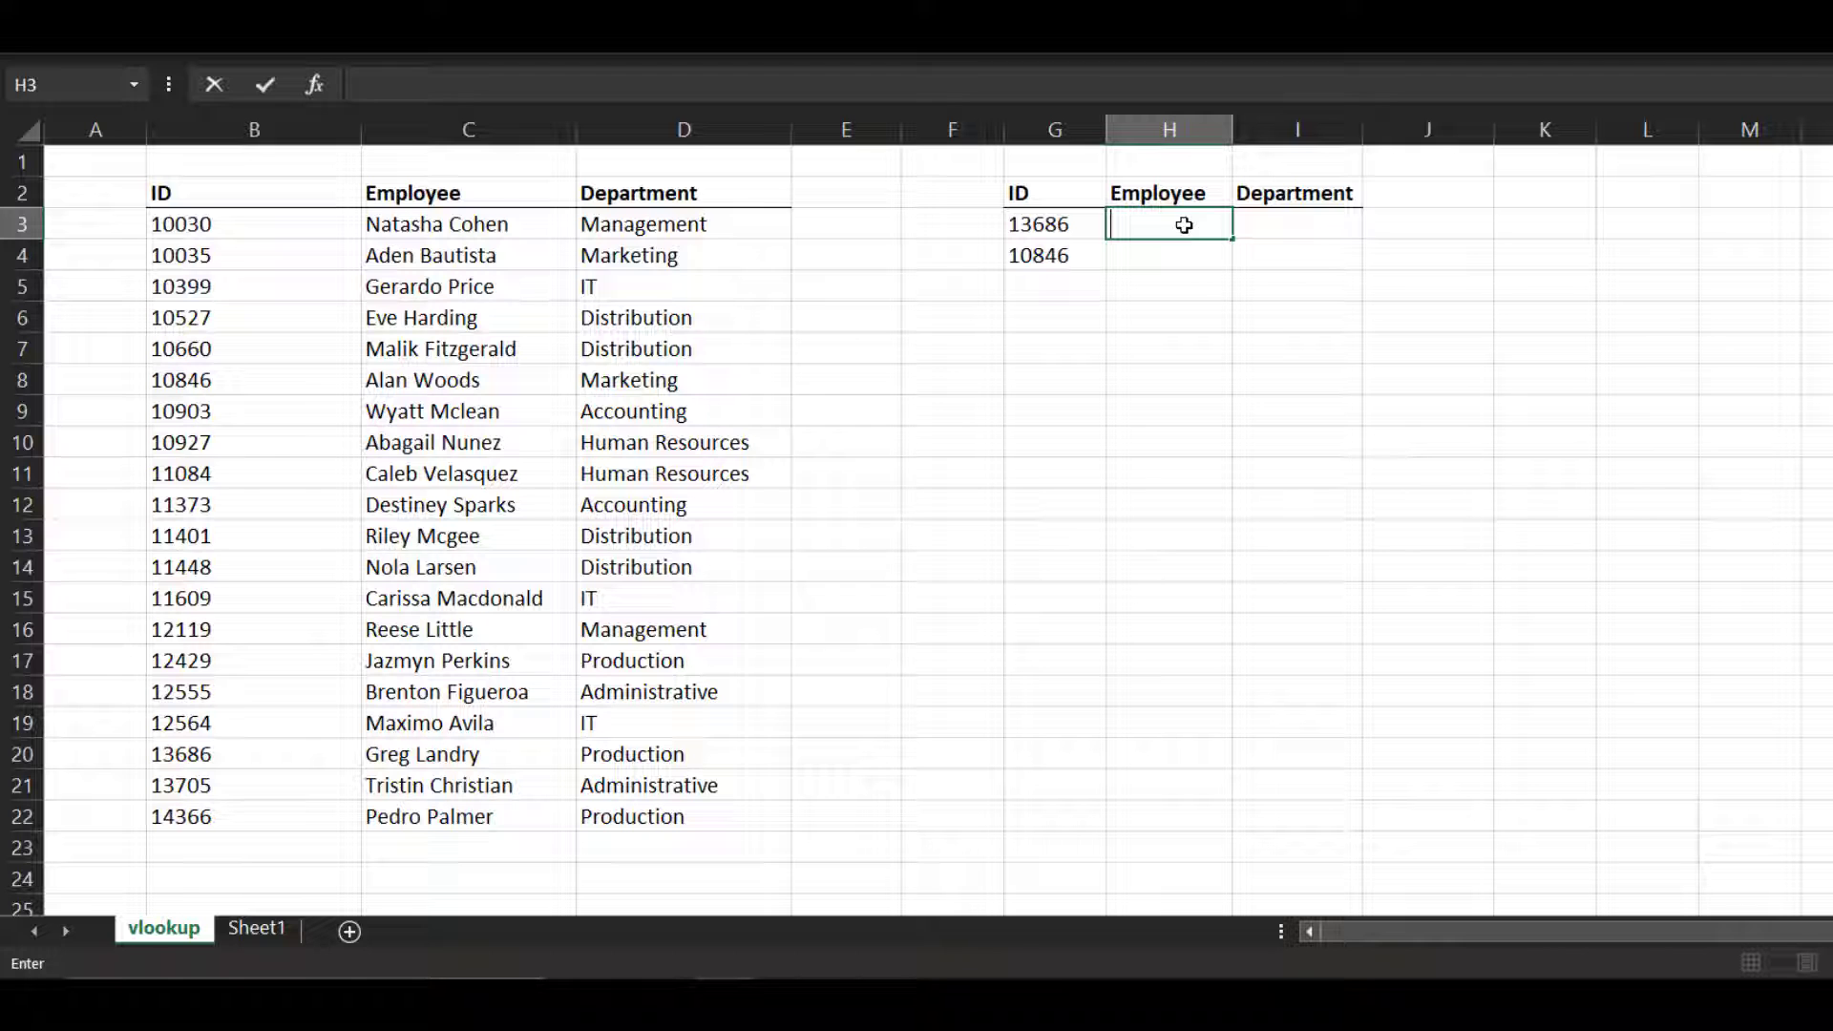
type("=vlook")
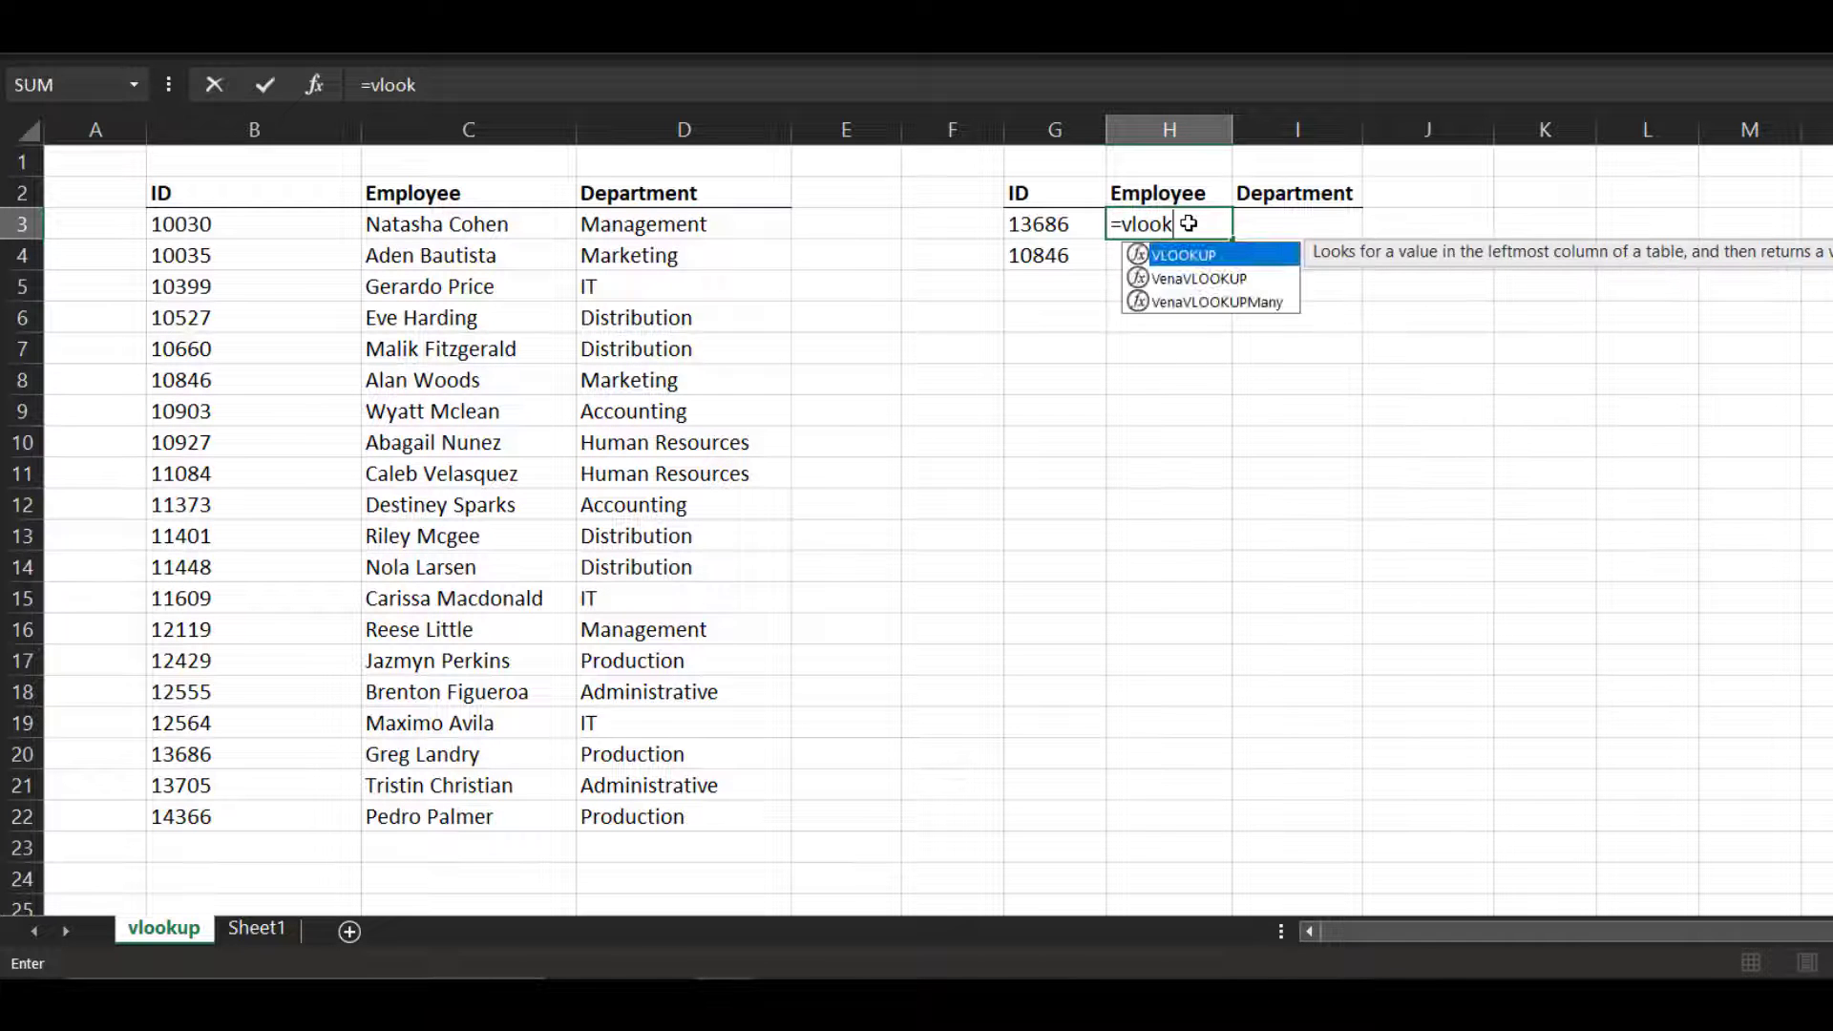
type("up(")
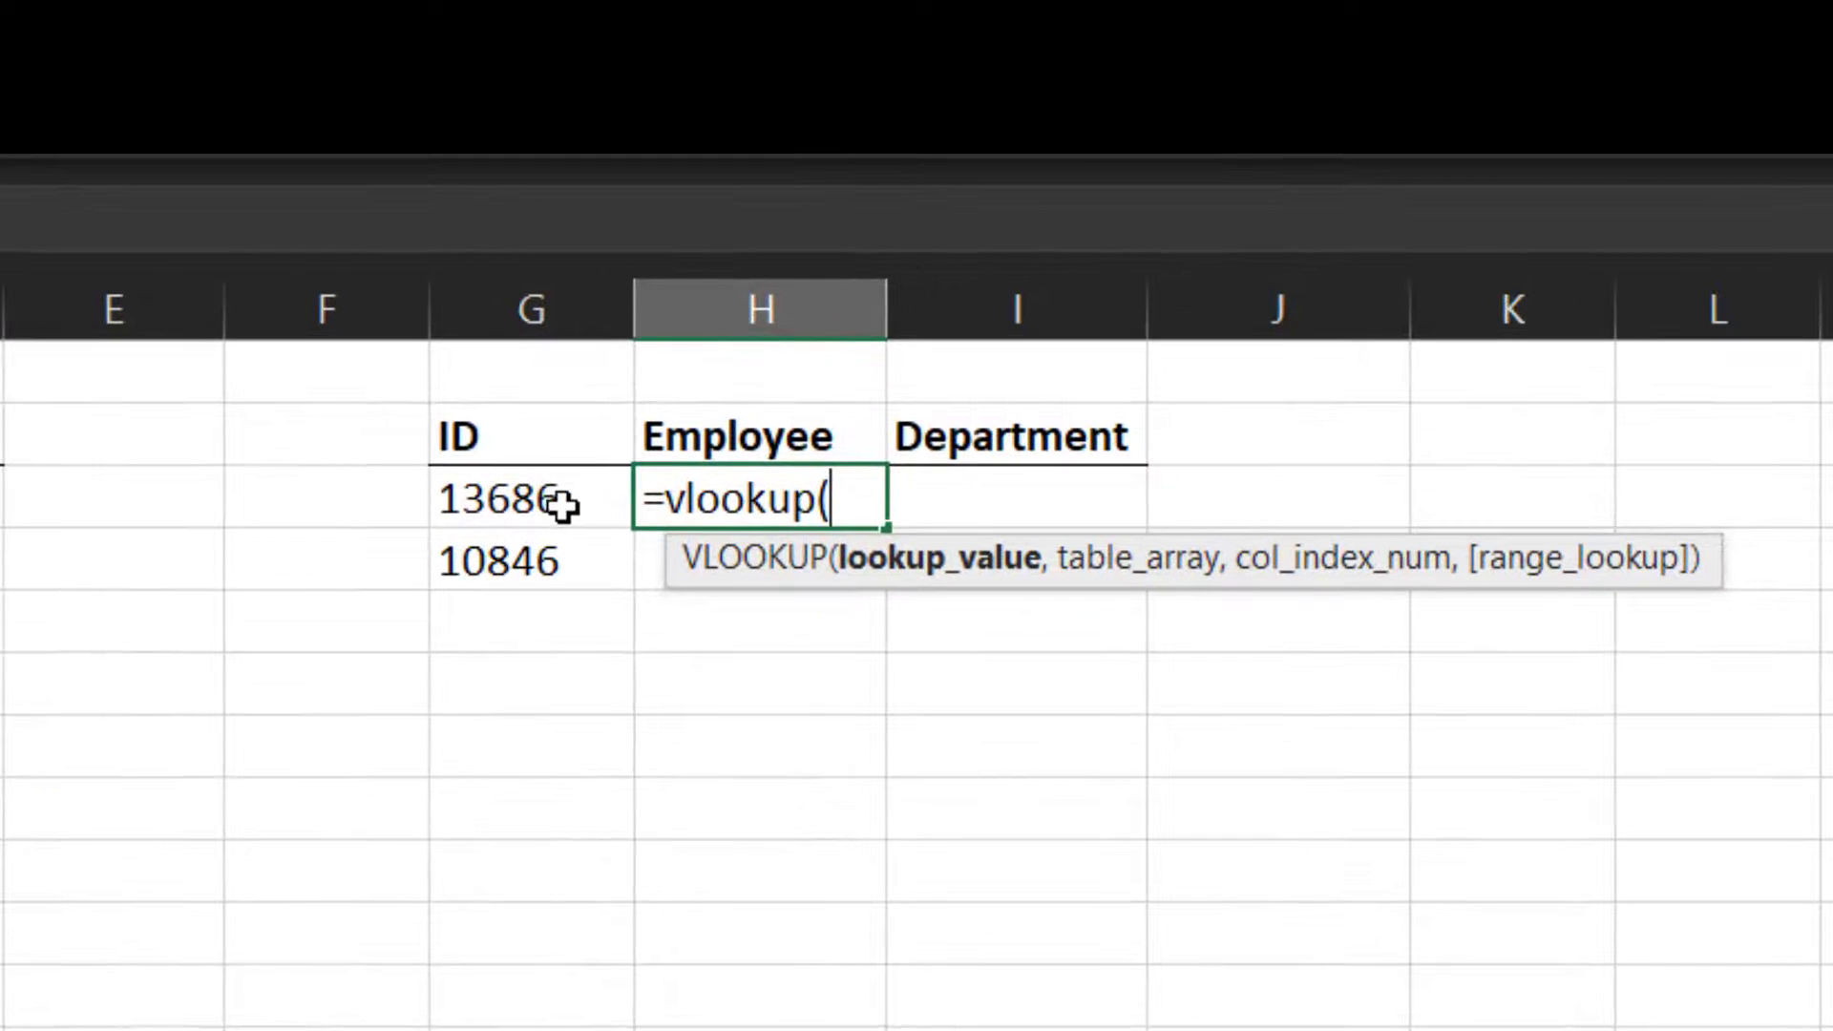
left_click(561, 506)
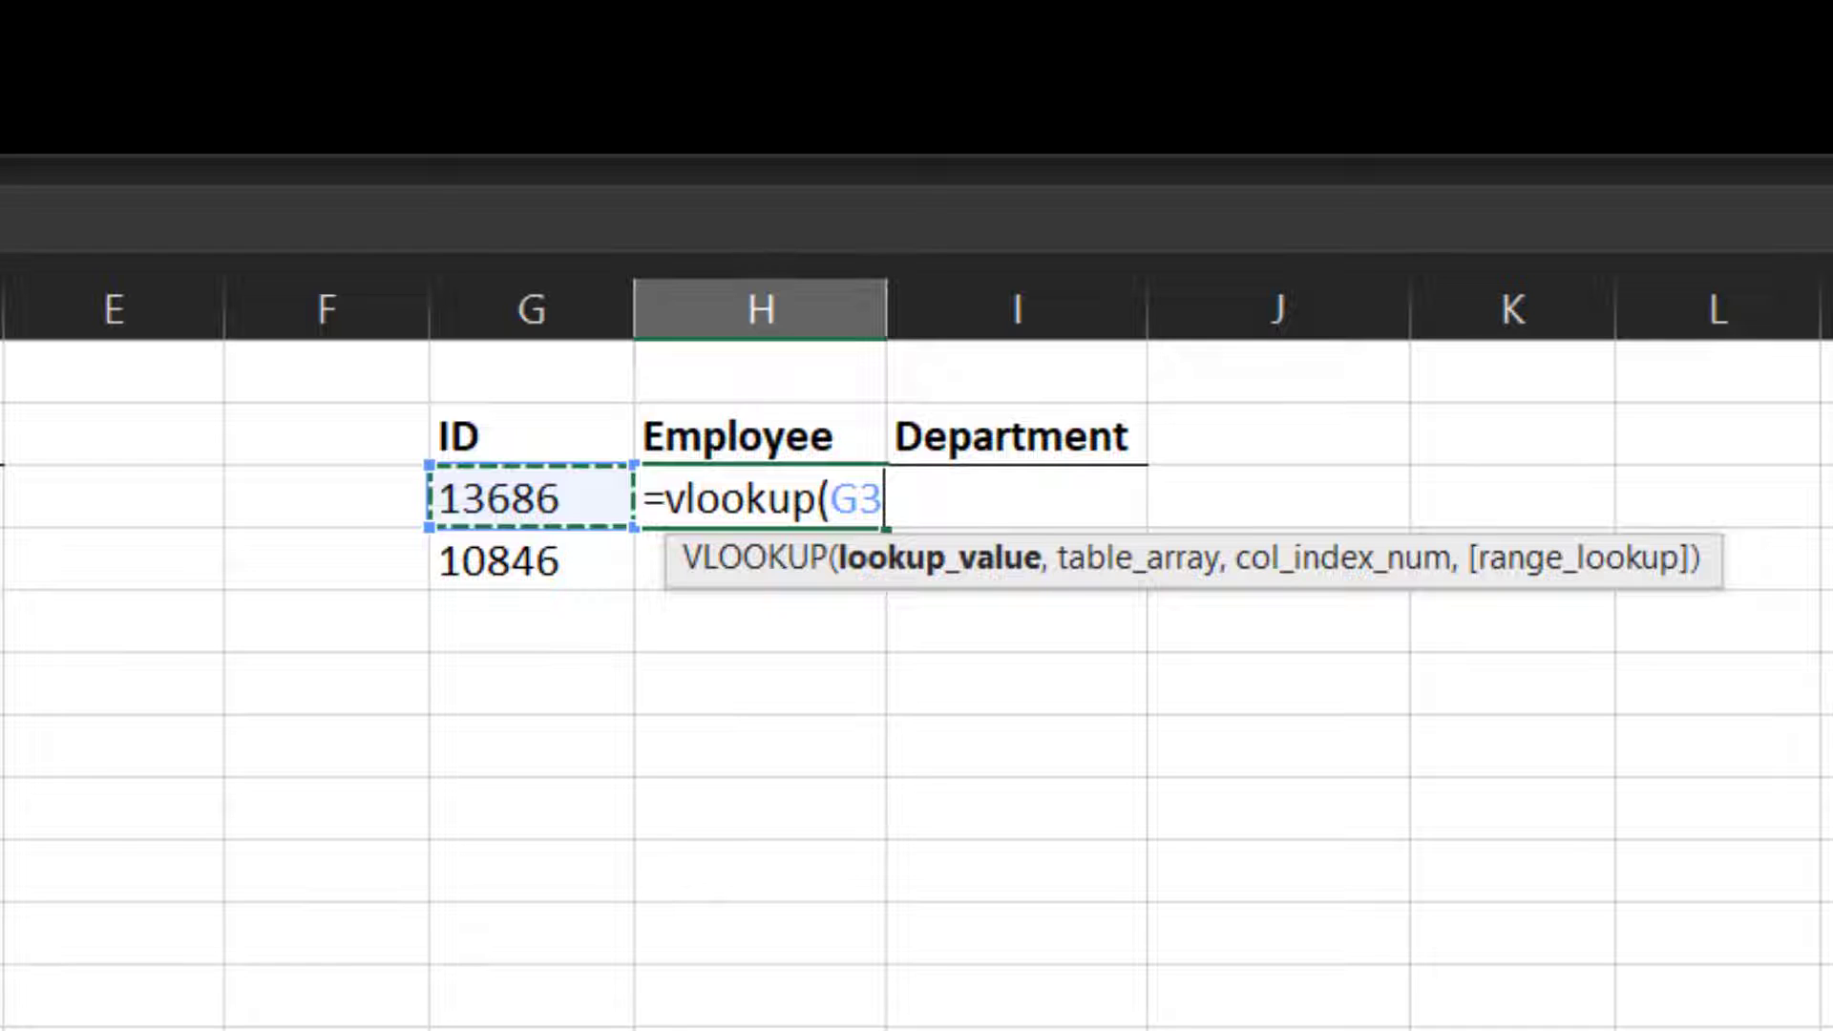
key("F4")
key("F4")
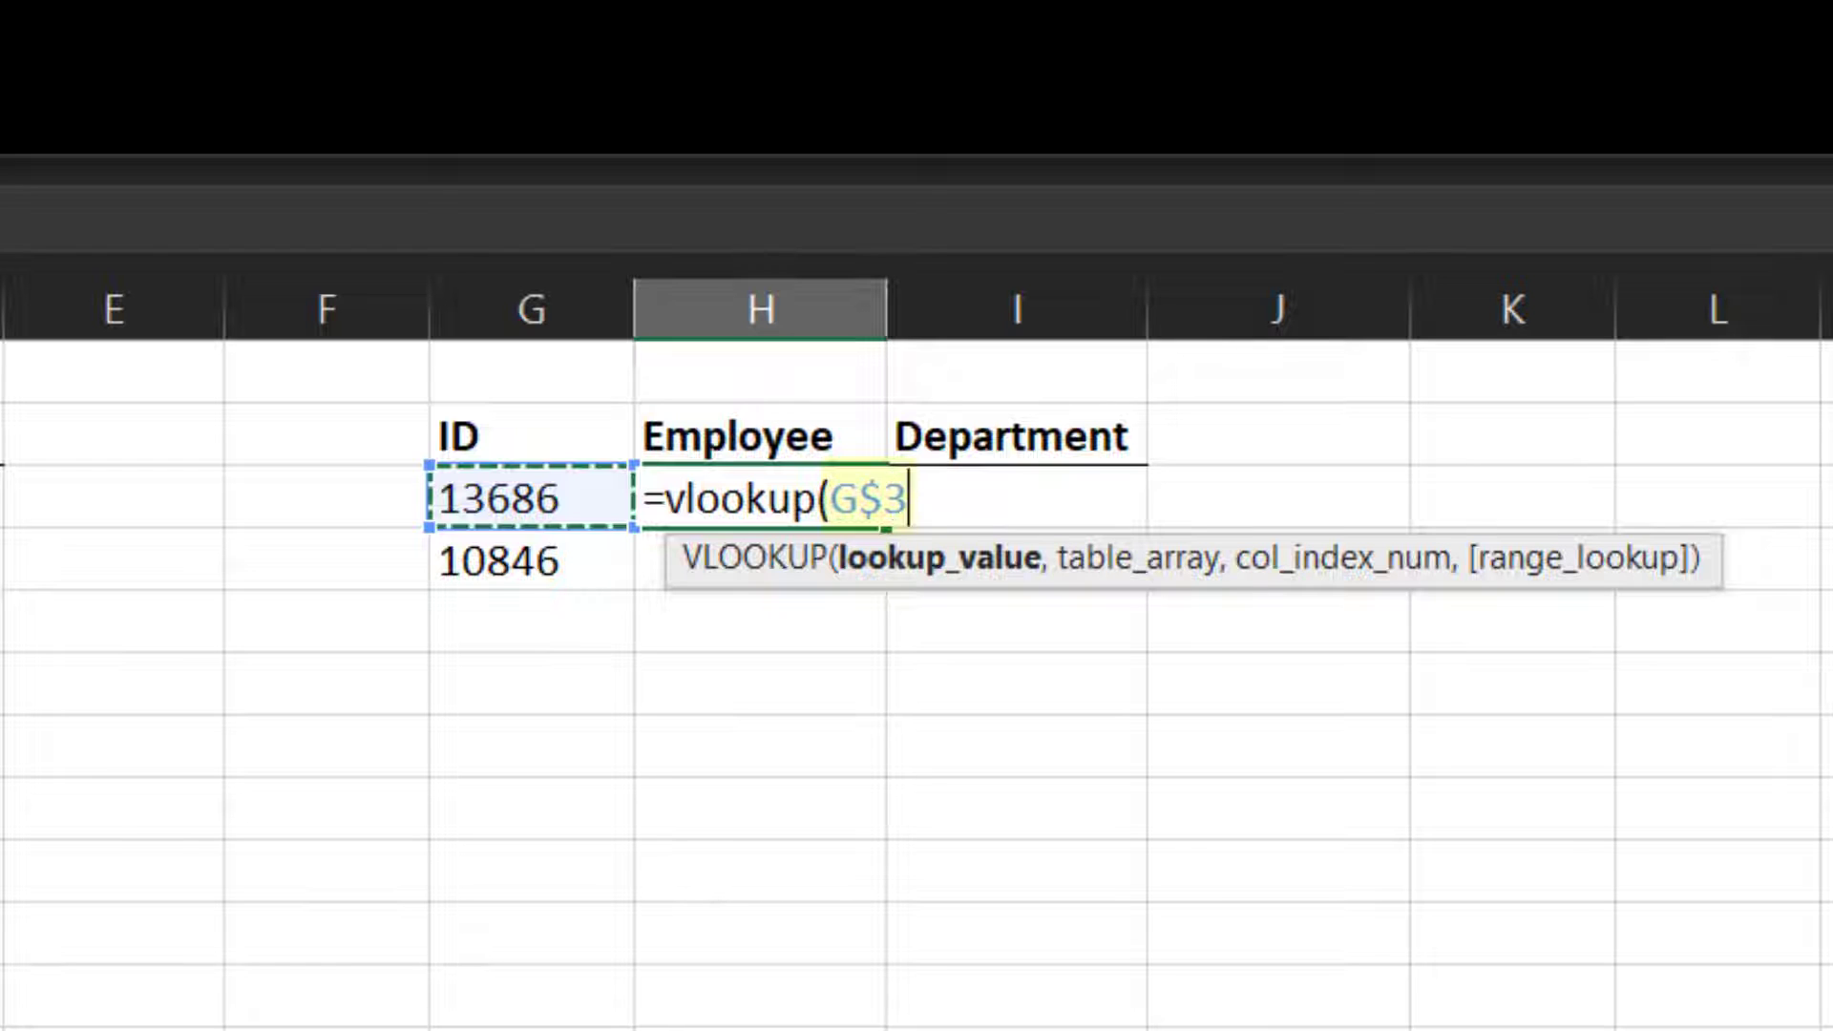
key("F4")
type(",")
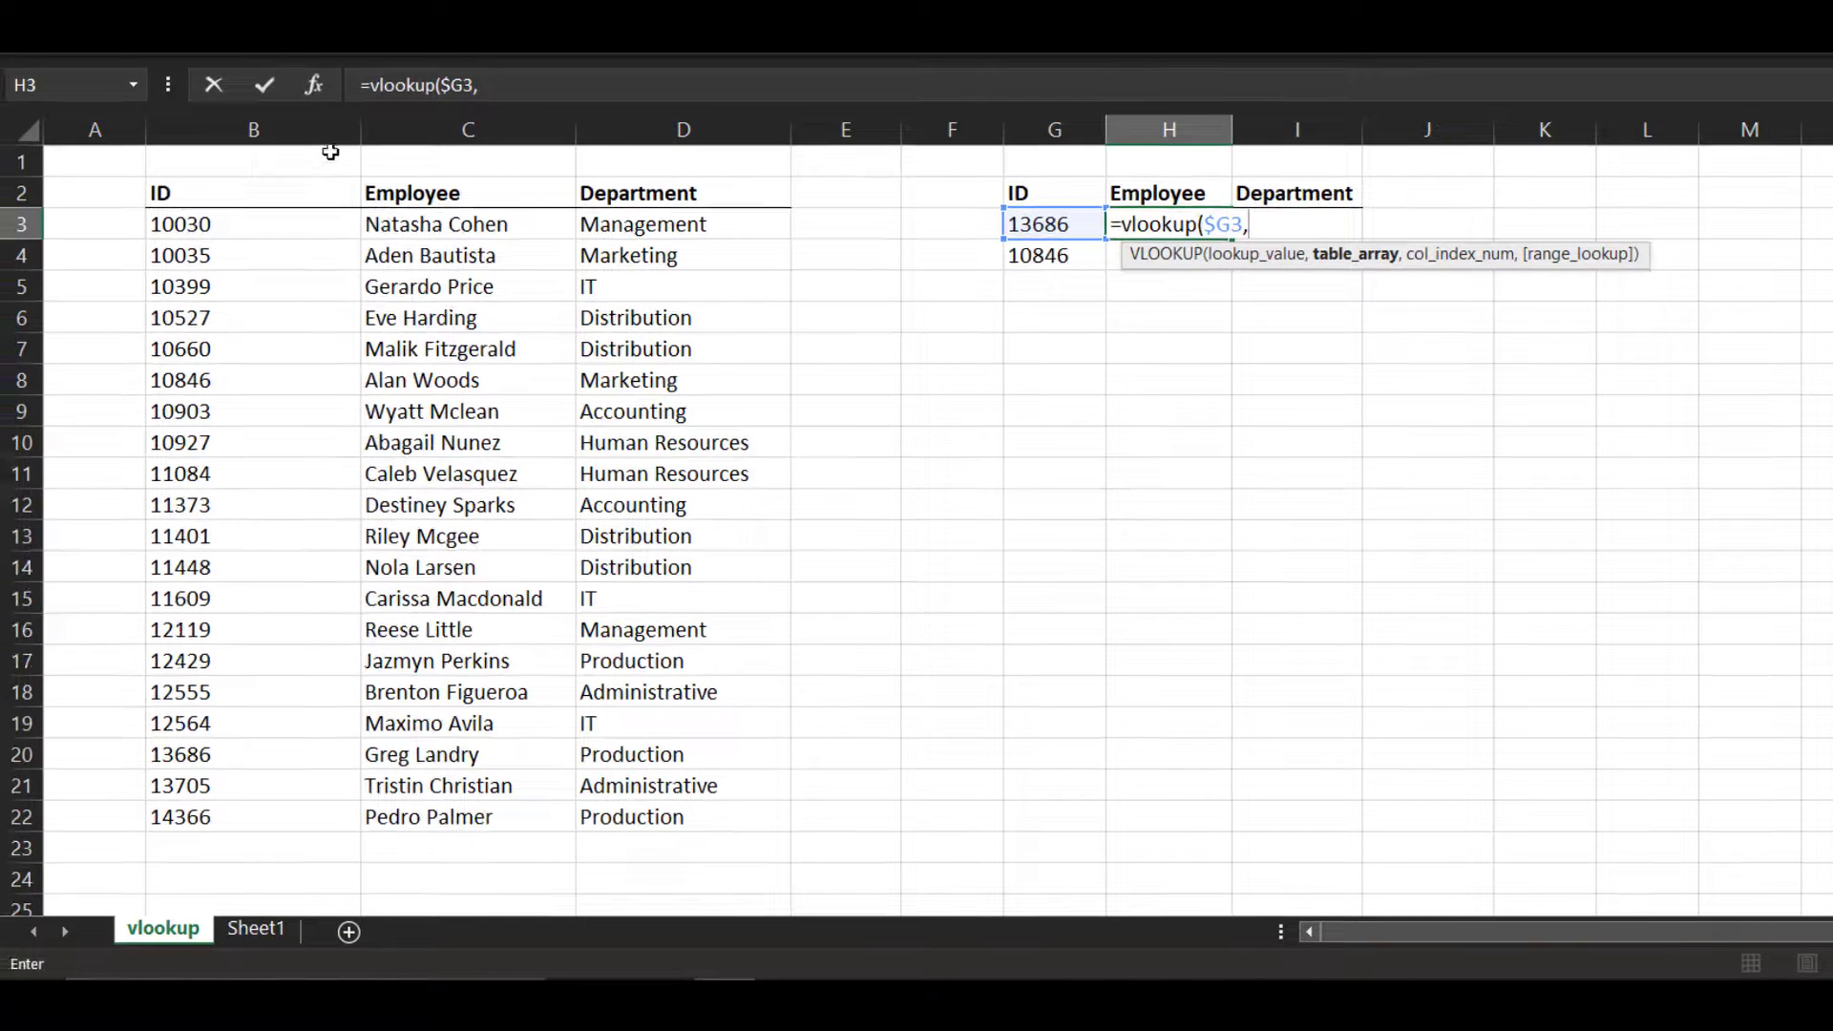
- Complete the H3 VLOOKUP with absolute columns $B:$D as the table array, column index 2 and FALSE
left_click_drag(329, 129, 658, 128)
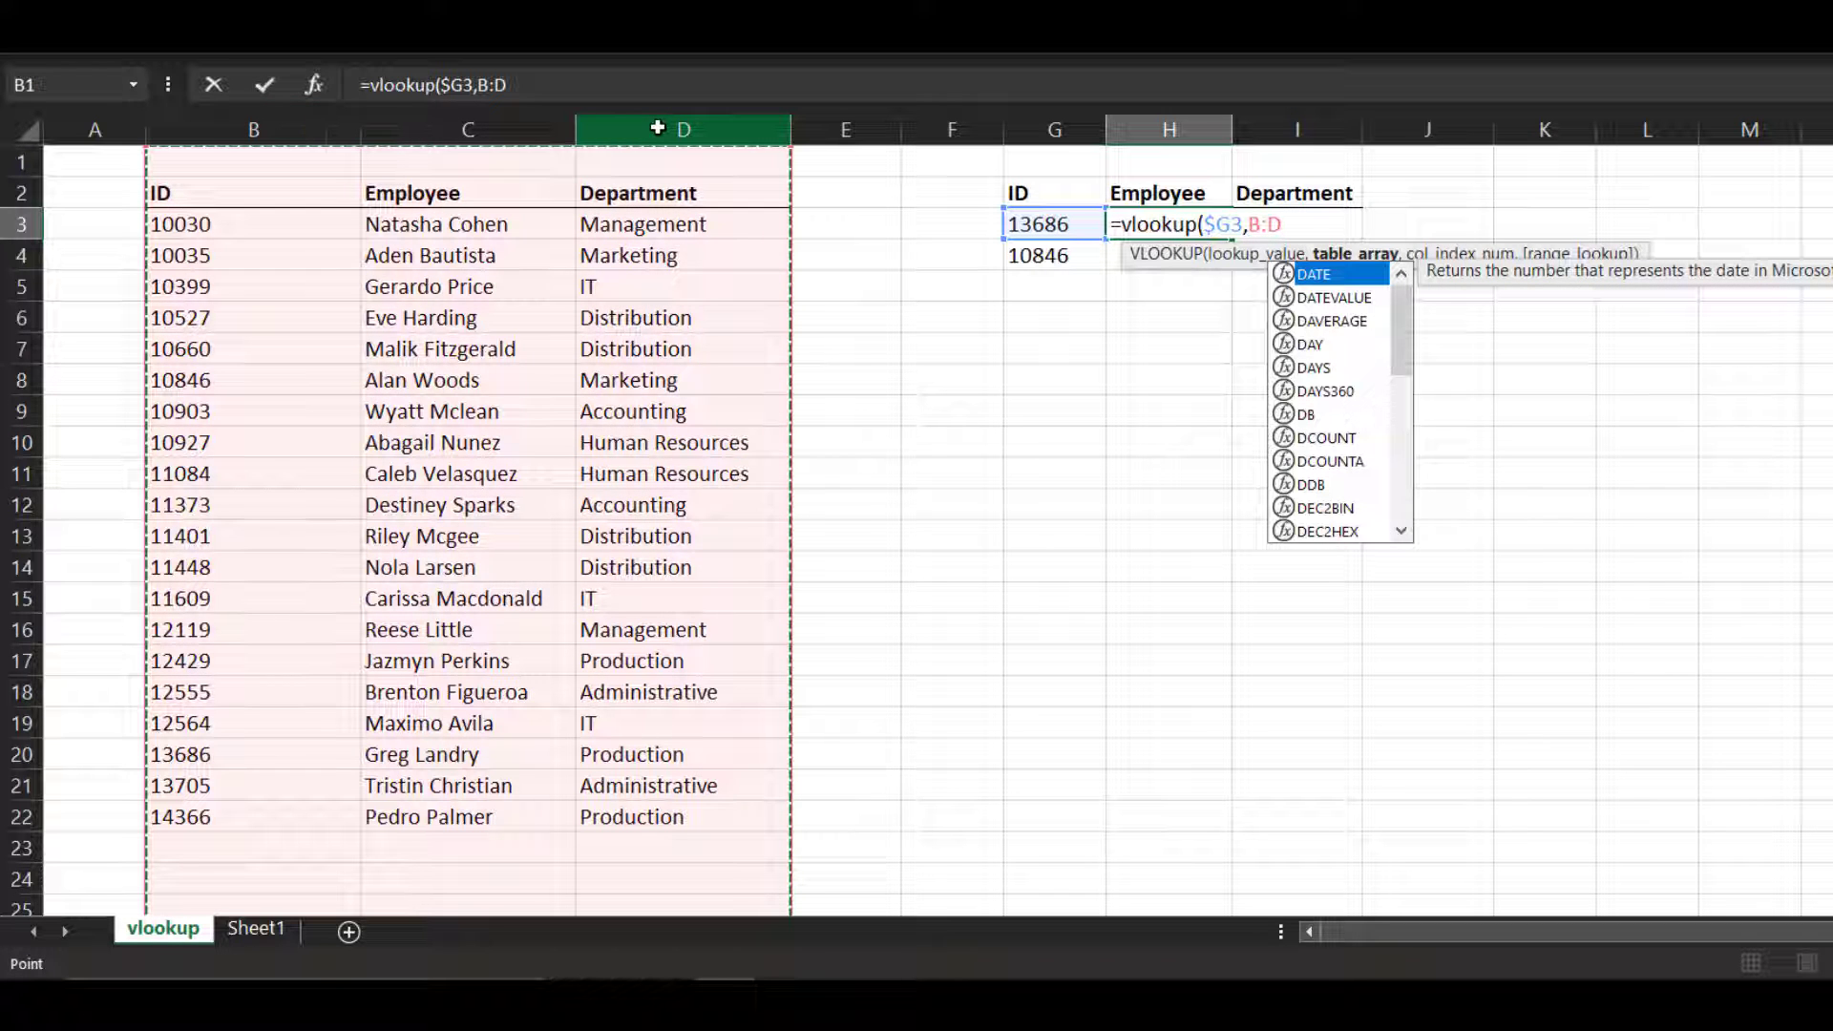
key("F4")
type(",")
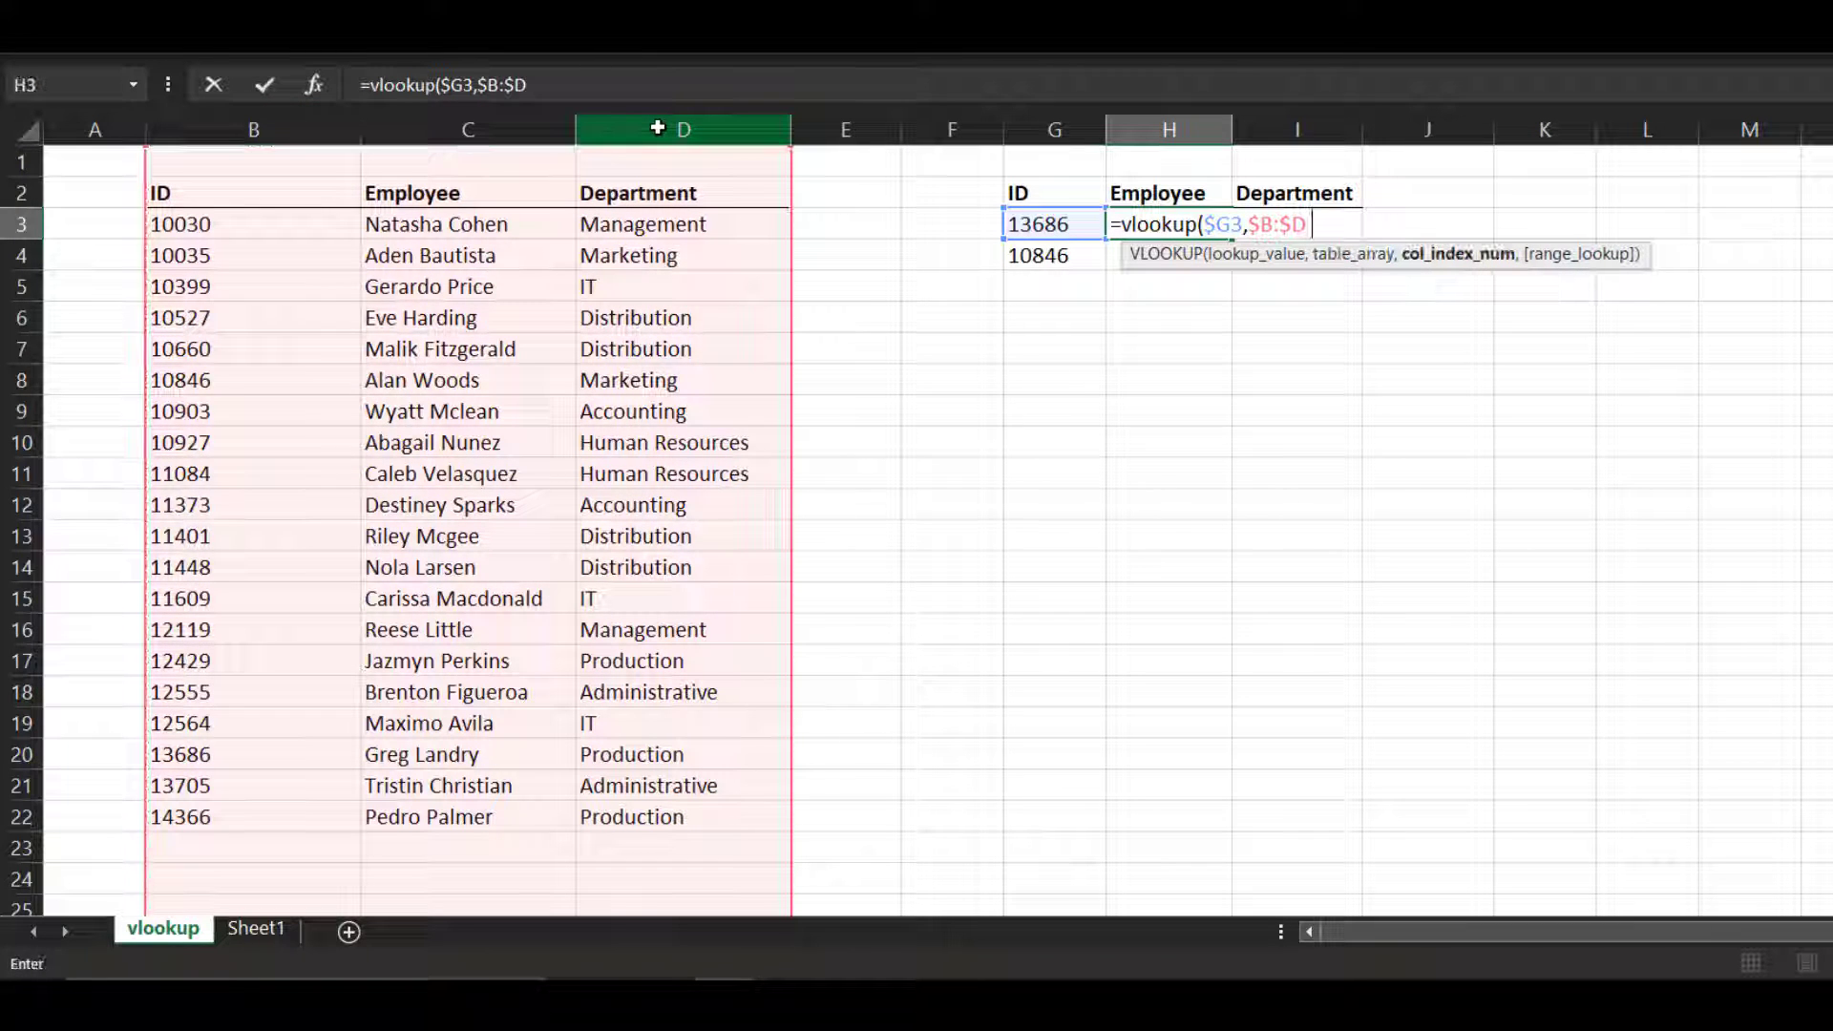
type("2,false")
key("Return")
- Copy the mixed-reference VLOOKUP from H3 down to H4 and across to I3
left_click(1179, 224)
left_click_drag(1231, 240, 1330, 239)
left_click(1170, 224)
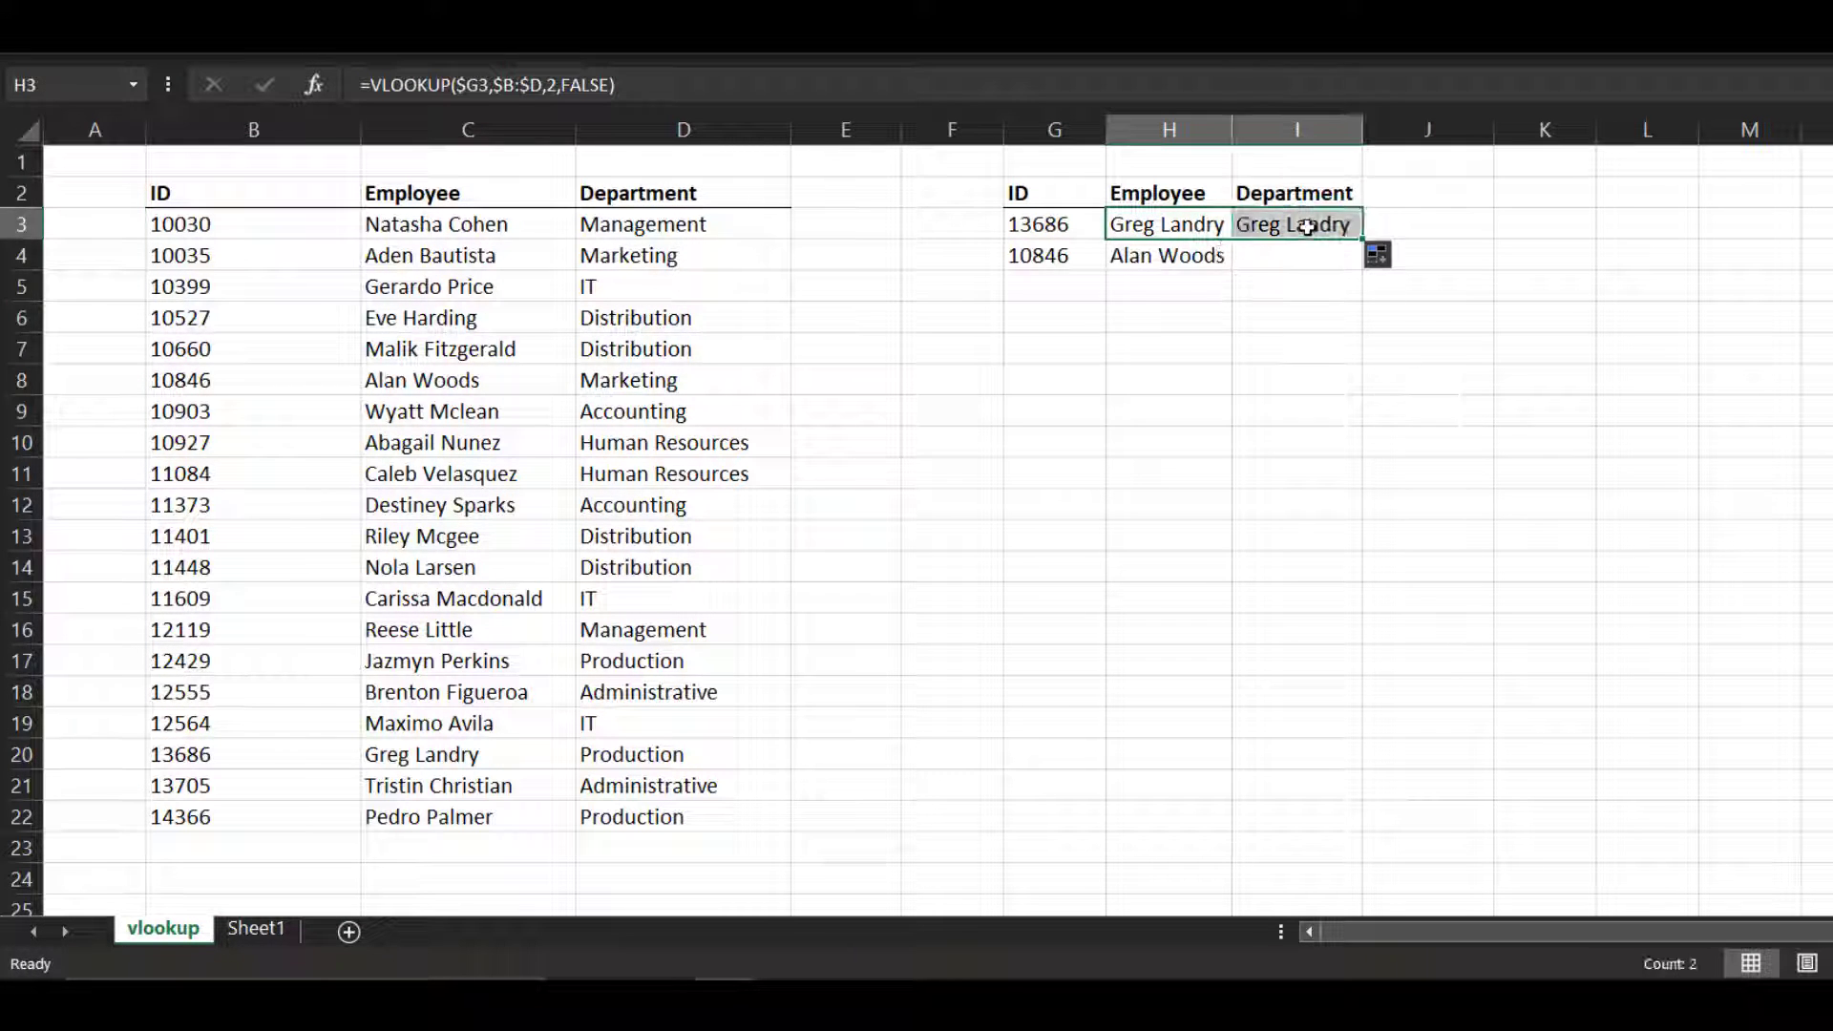
- Set the column index in the I3 formula to 3 and copy the formula down to I4
double_click(1452, 225)
key("Right")
key("Right")
key("BackSpace")
type("3")
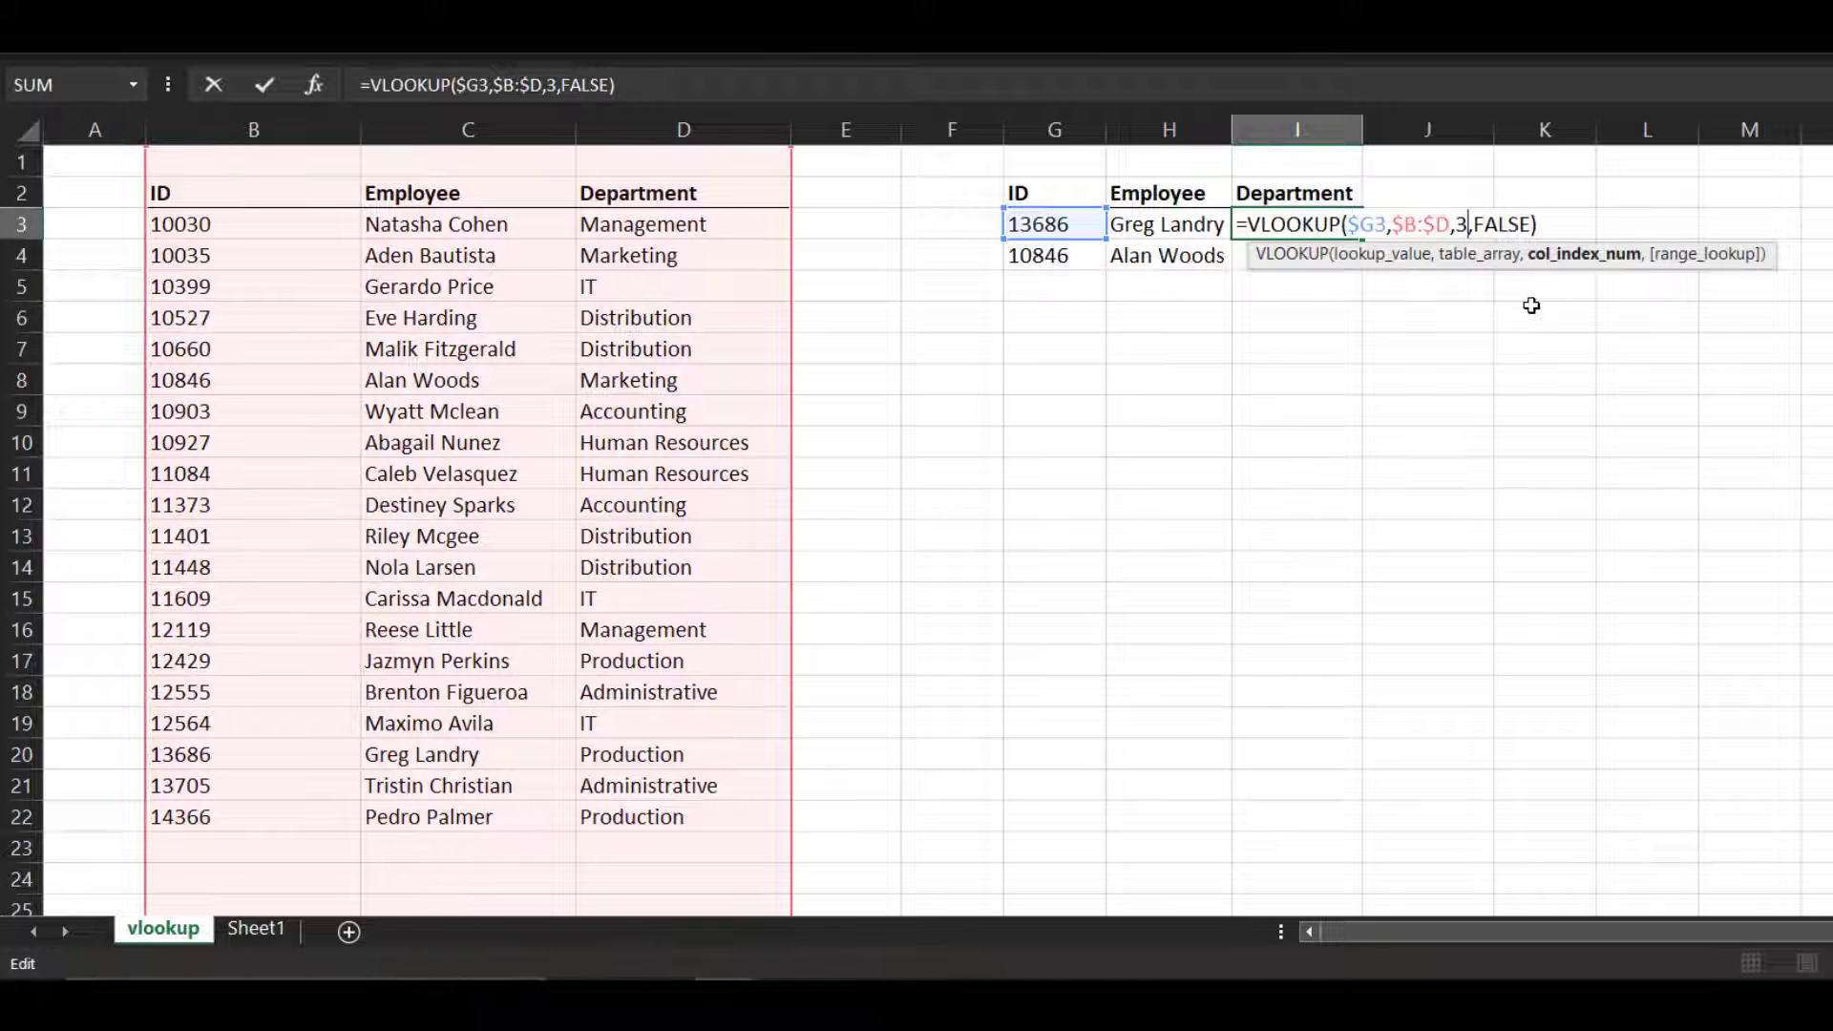
key("Return")
left_click(1356, 226)
left_click_drag(1365, 246, 1364, 263)
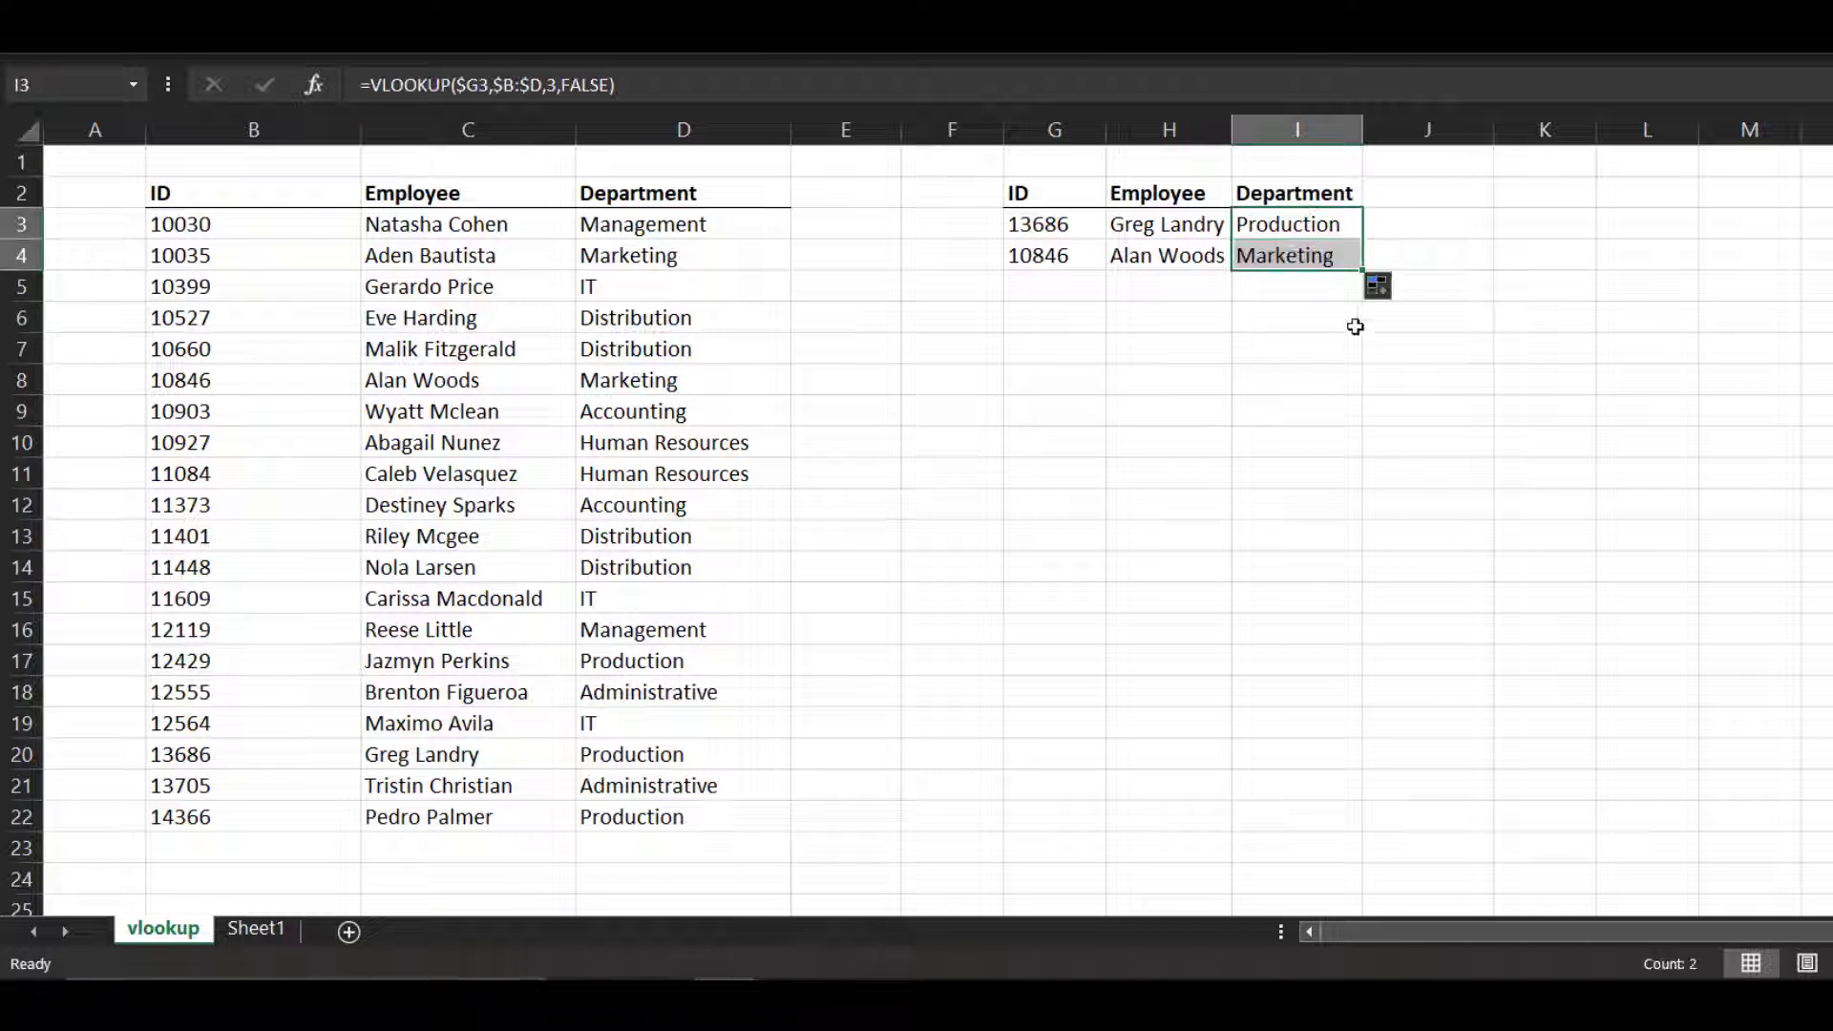
left_click(1360, 371)
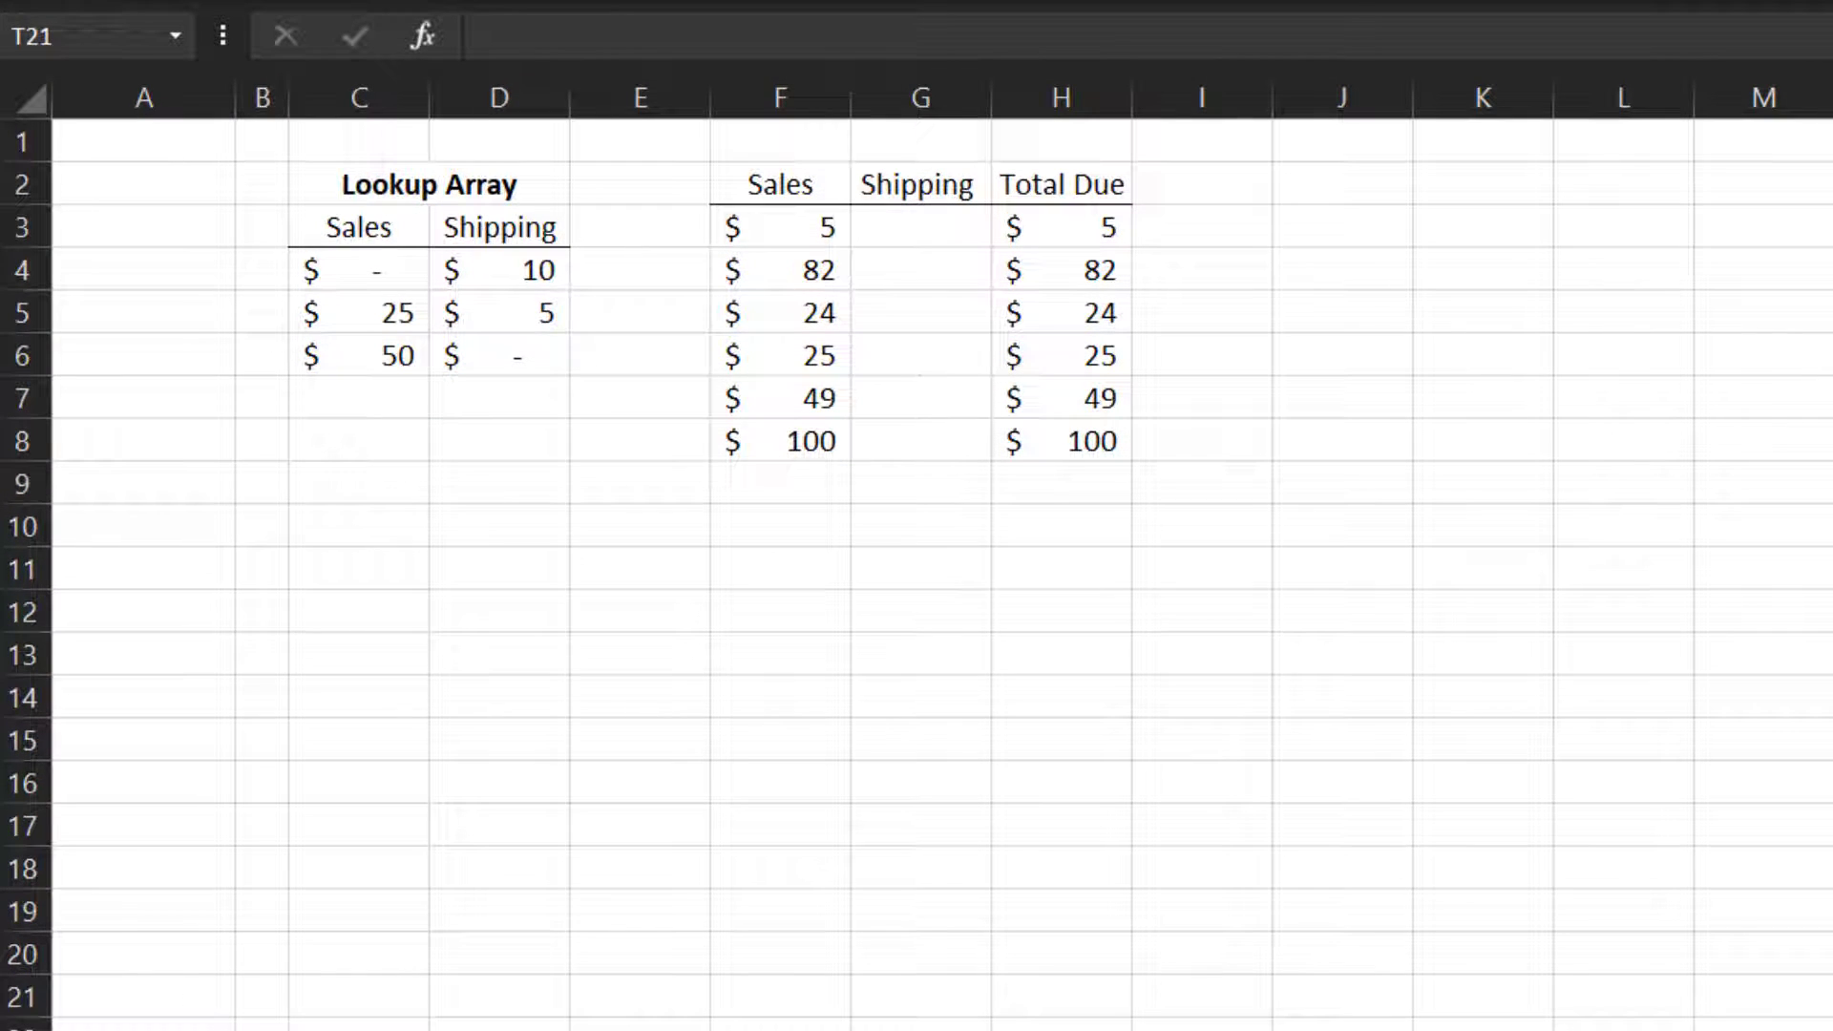
- Start a VLOOKUP in the first Shipping cell, G3, with lookup value F3 and absolute table array $C$4:$D$6
left_click(919, 224)
type("=v")
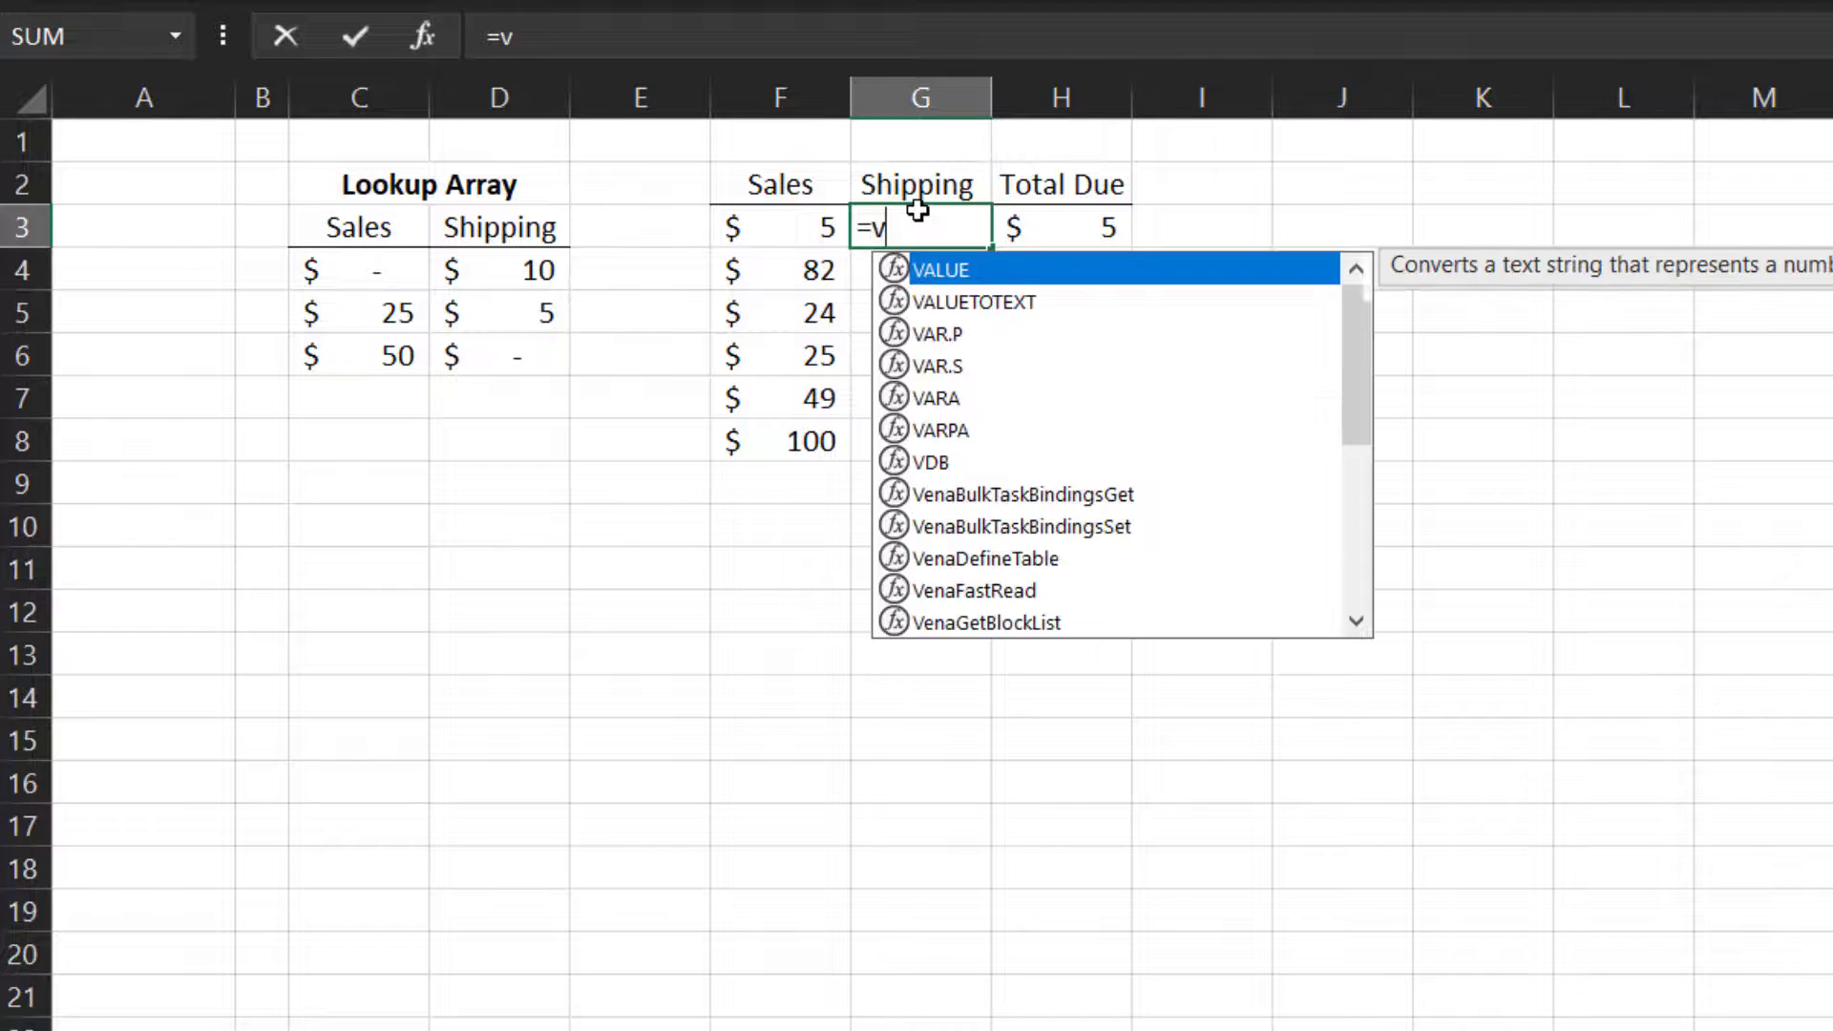
type("lookup(")
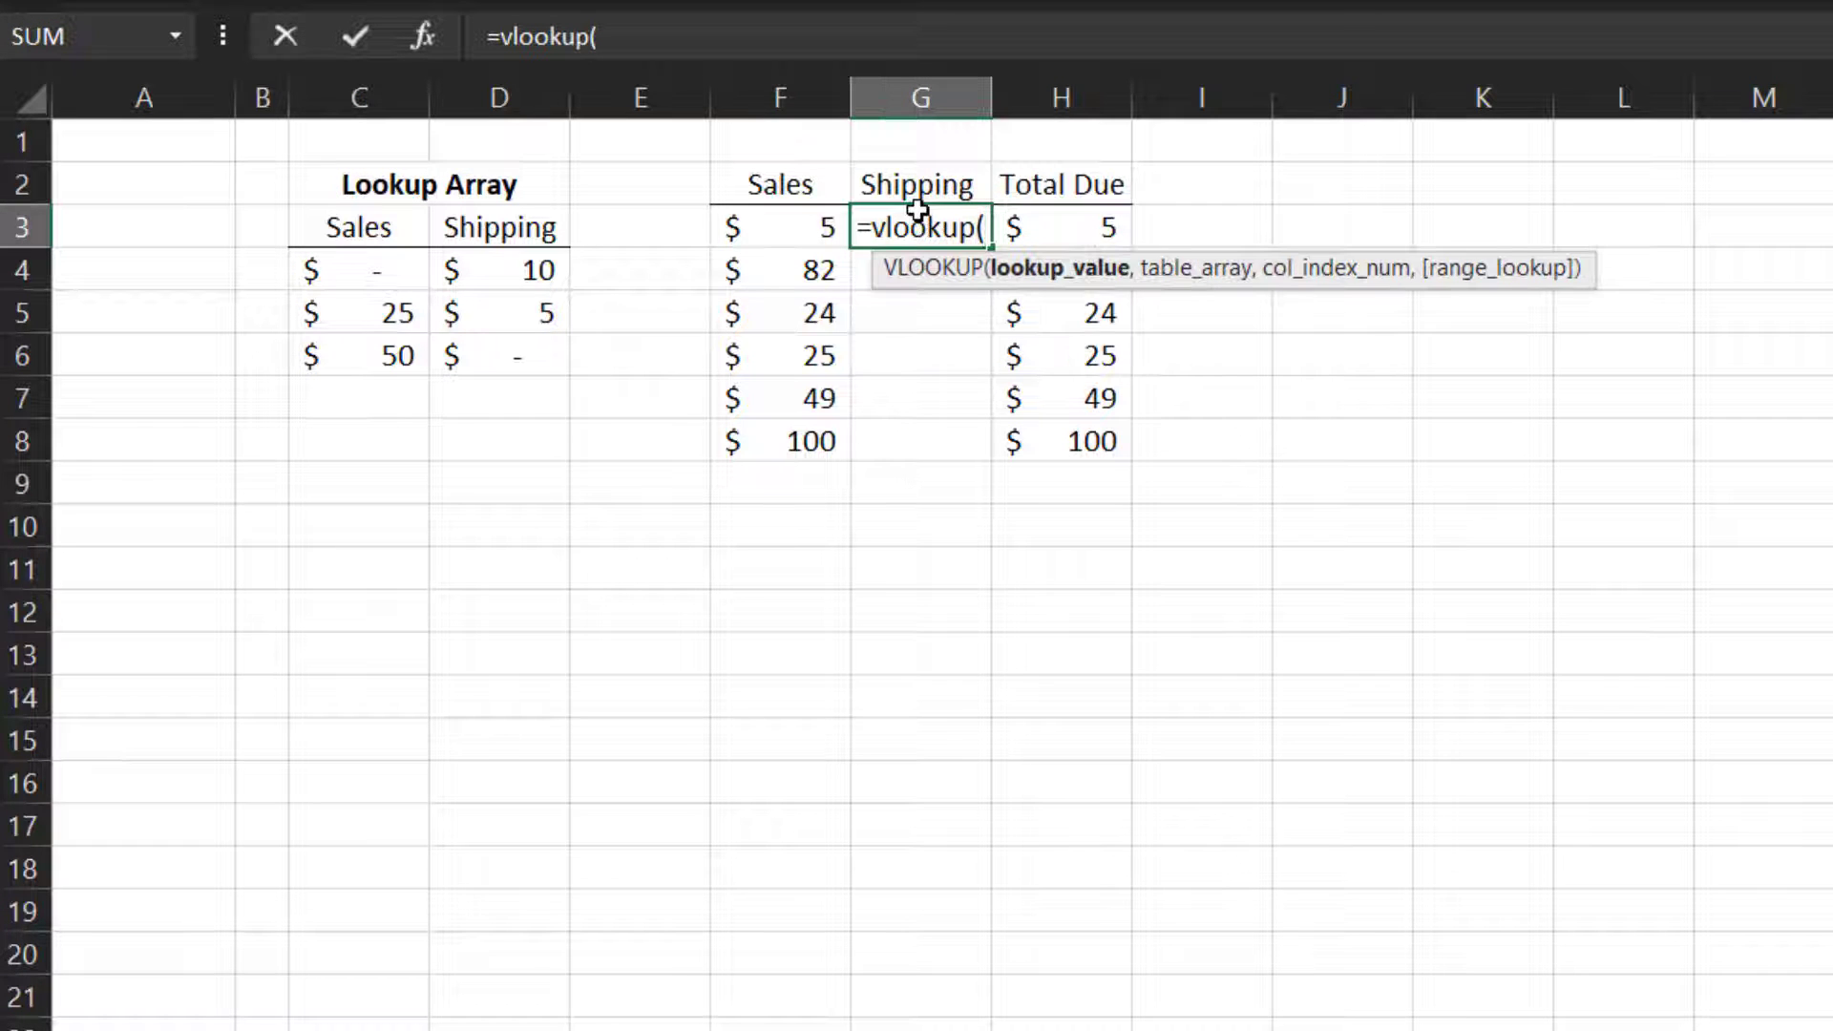
left_click(767, 222)
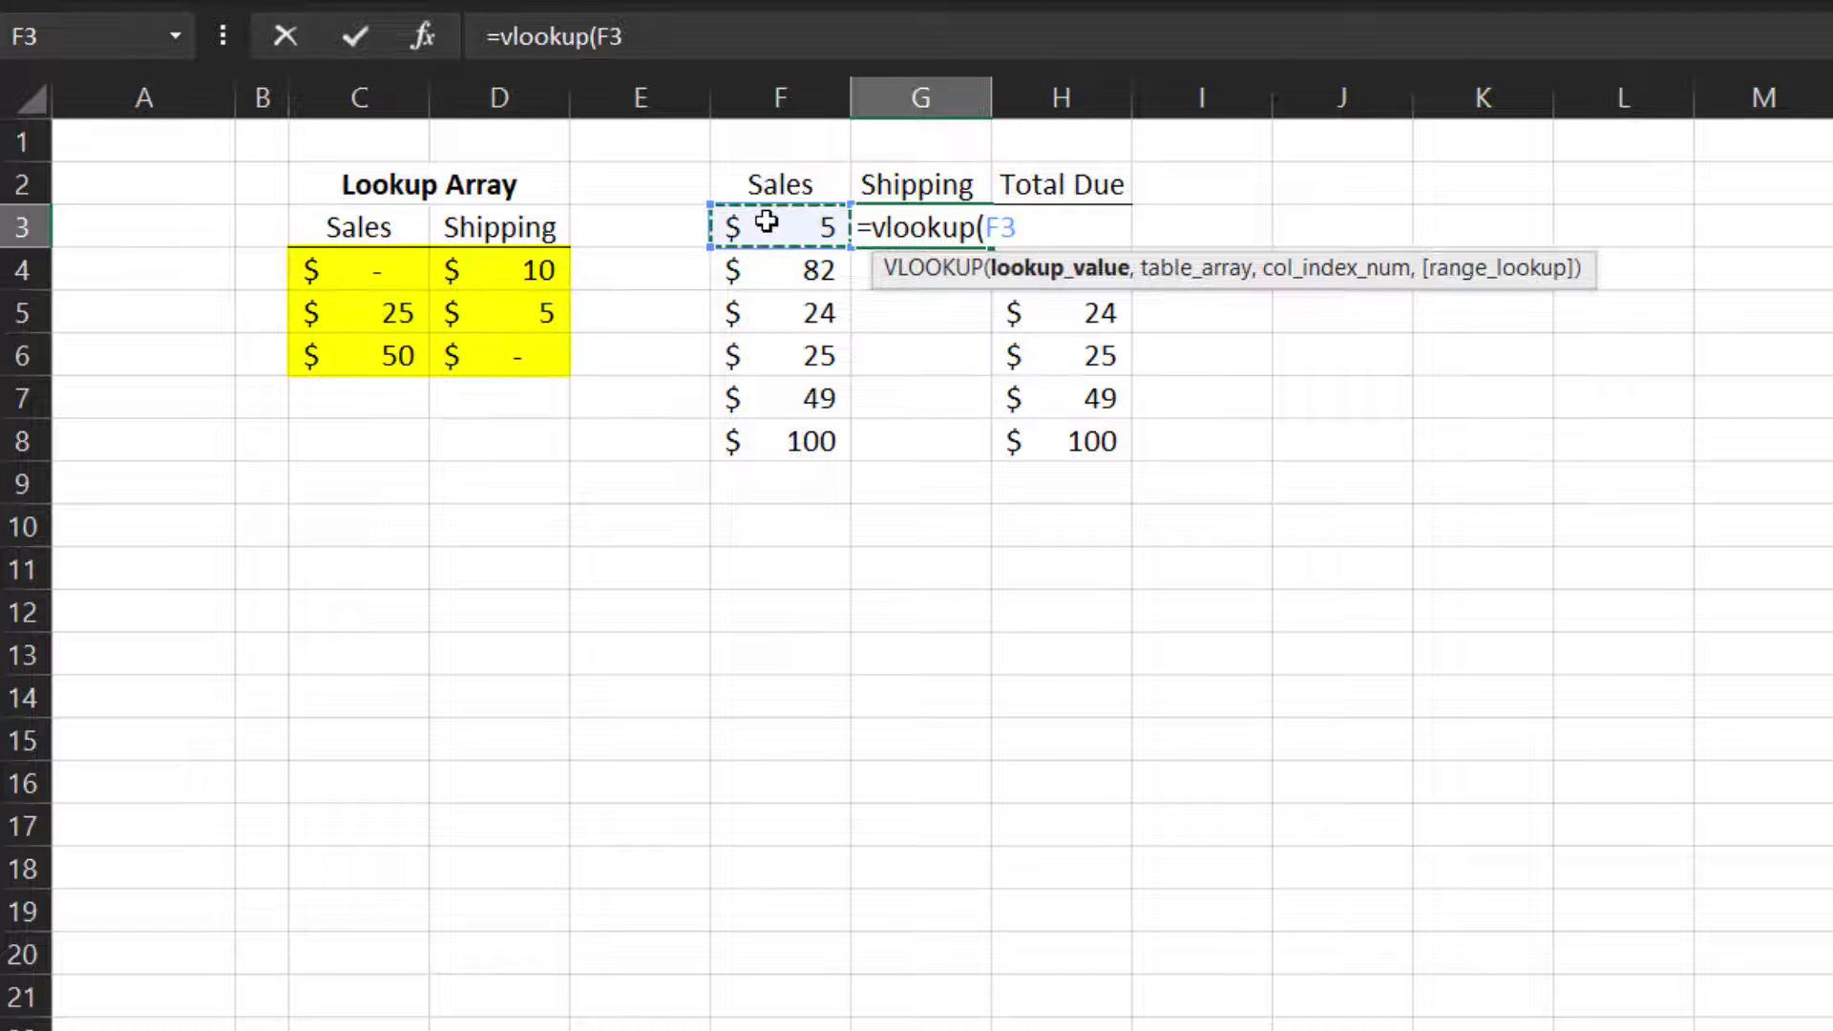
type(",")
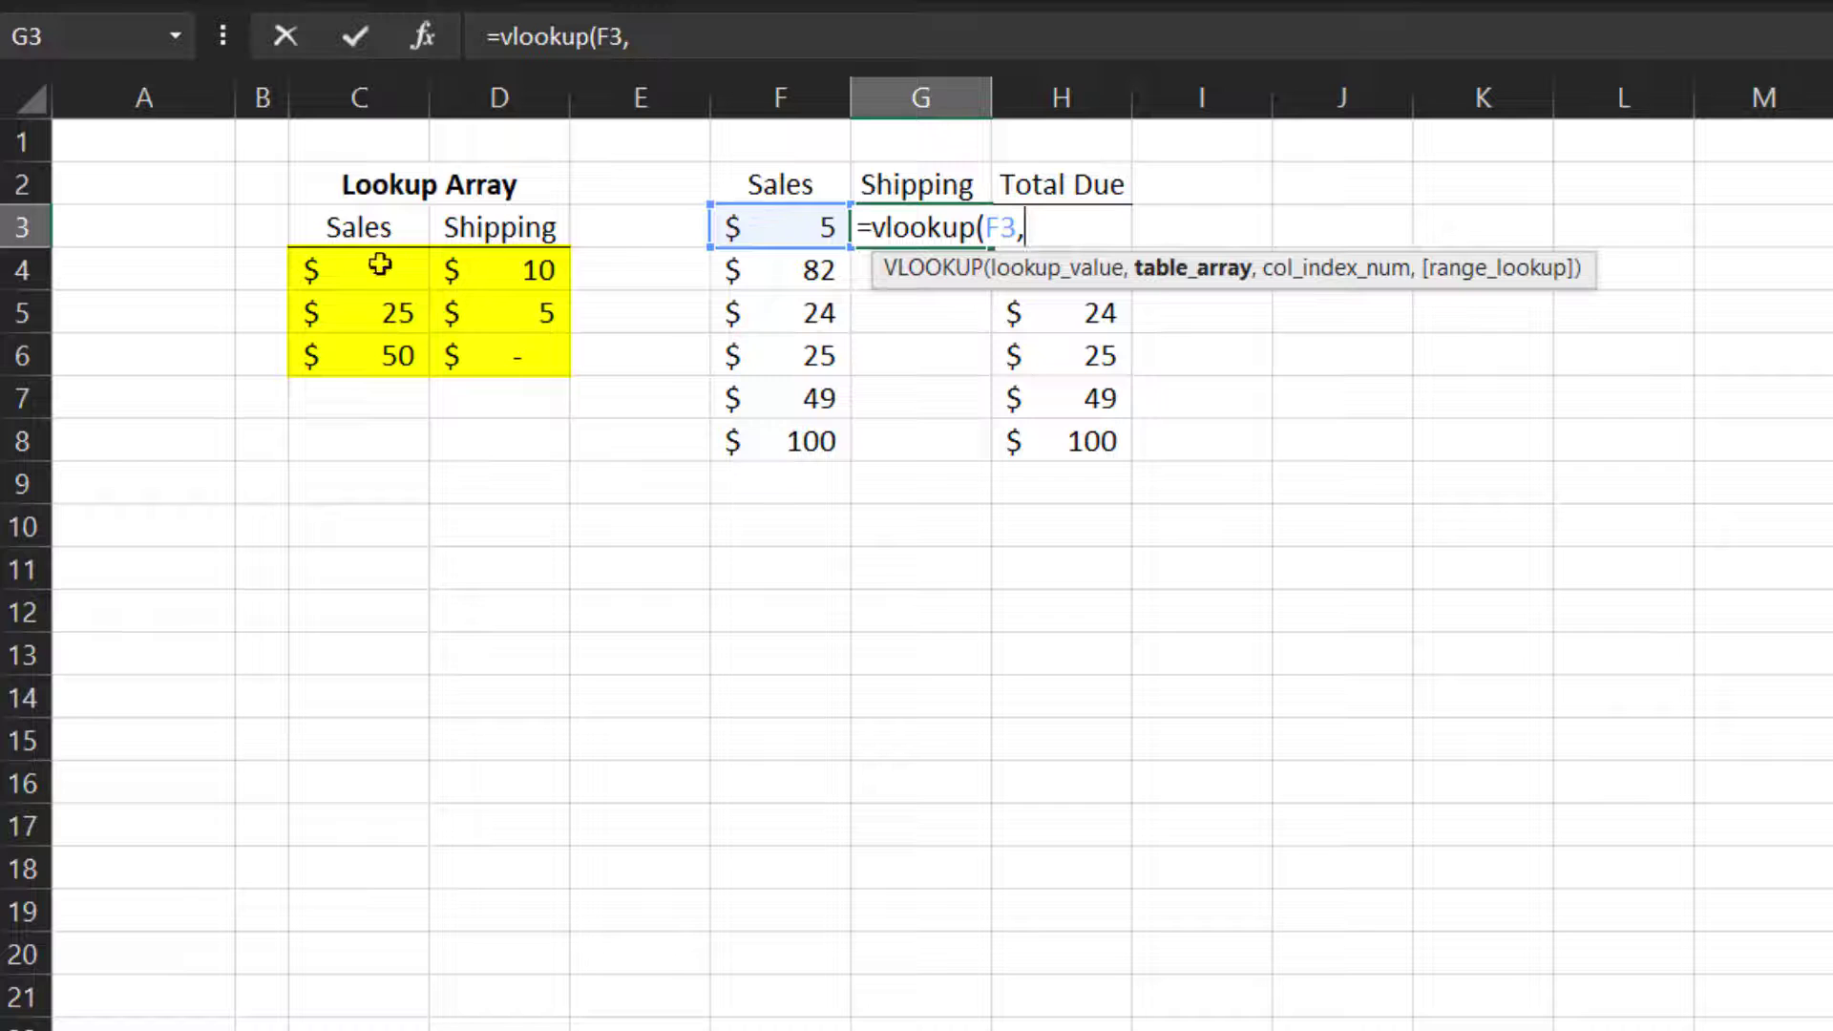
left_click_drag(376, 265, 532, 361)
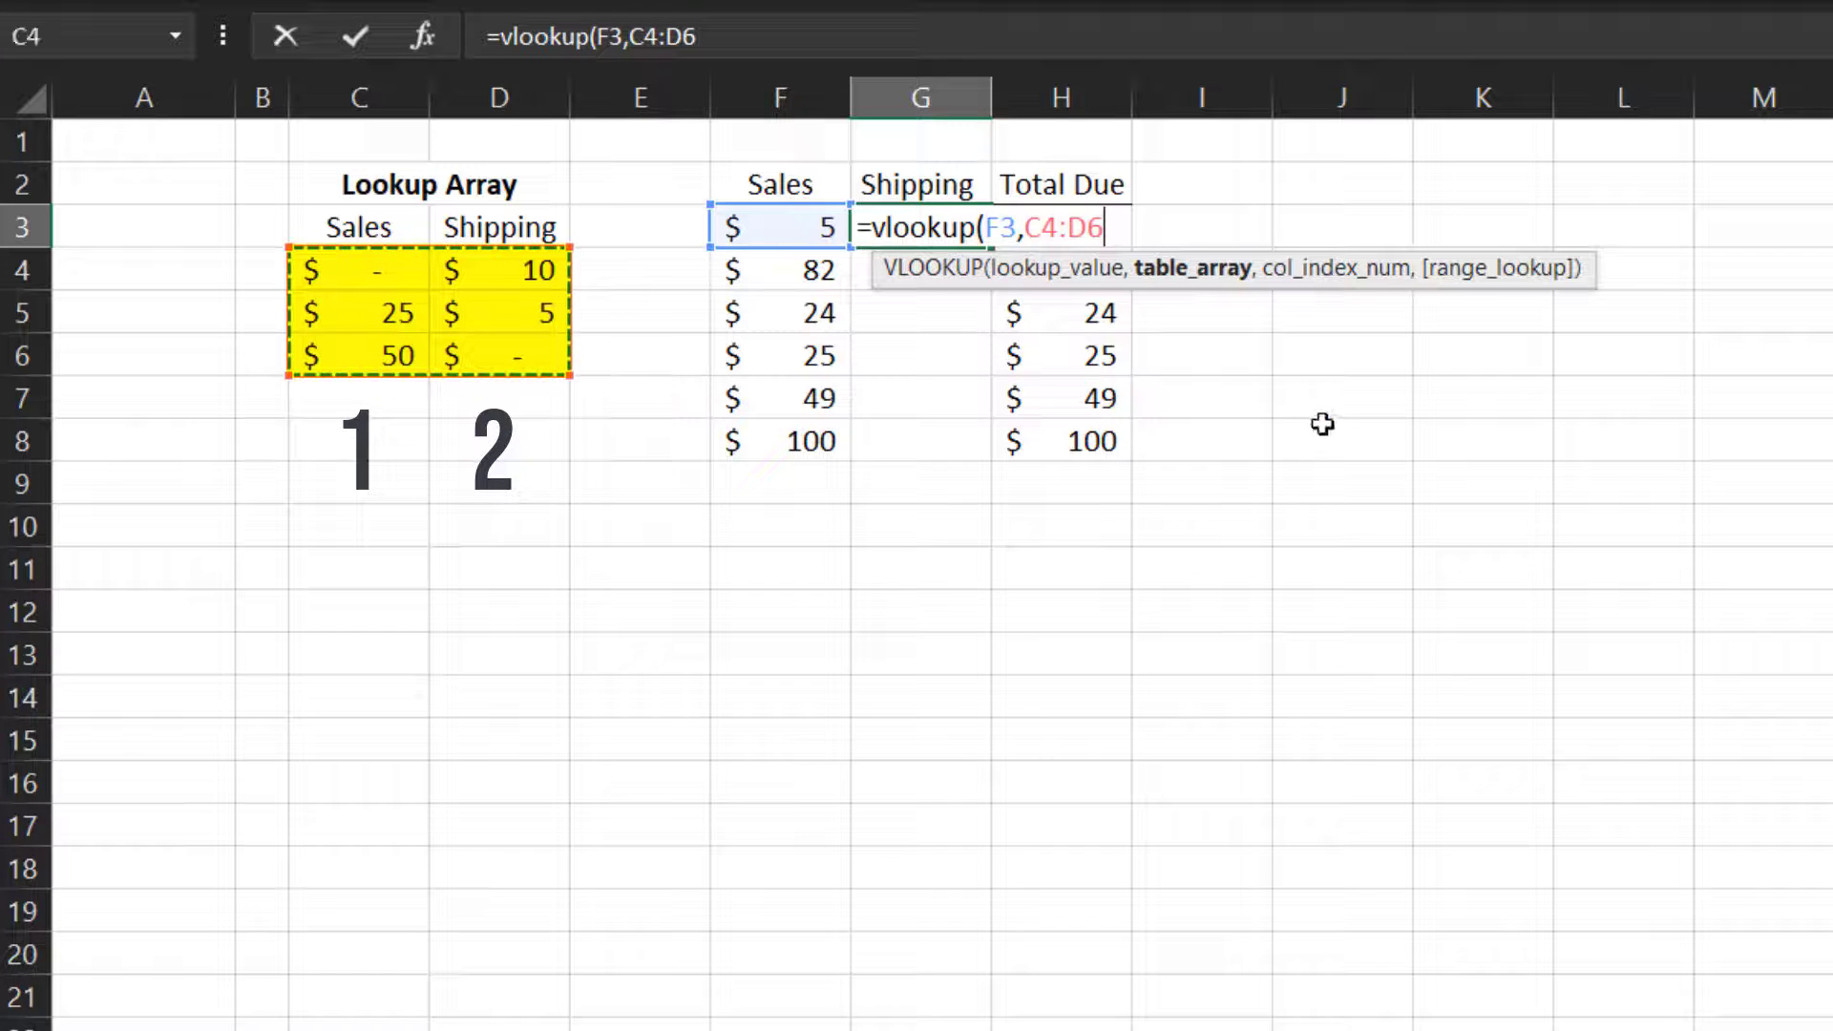
key("F4")
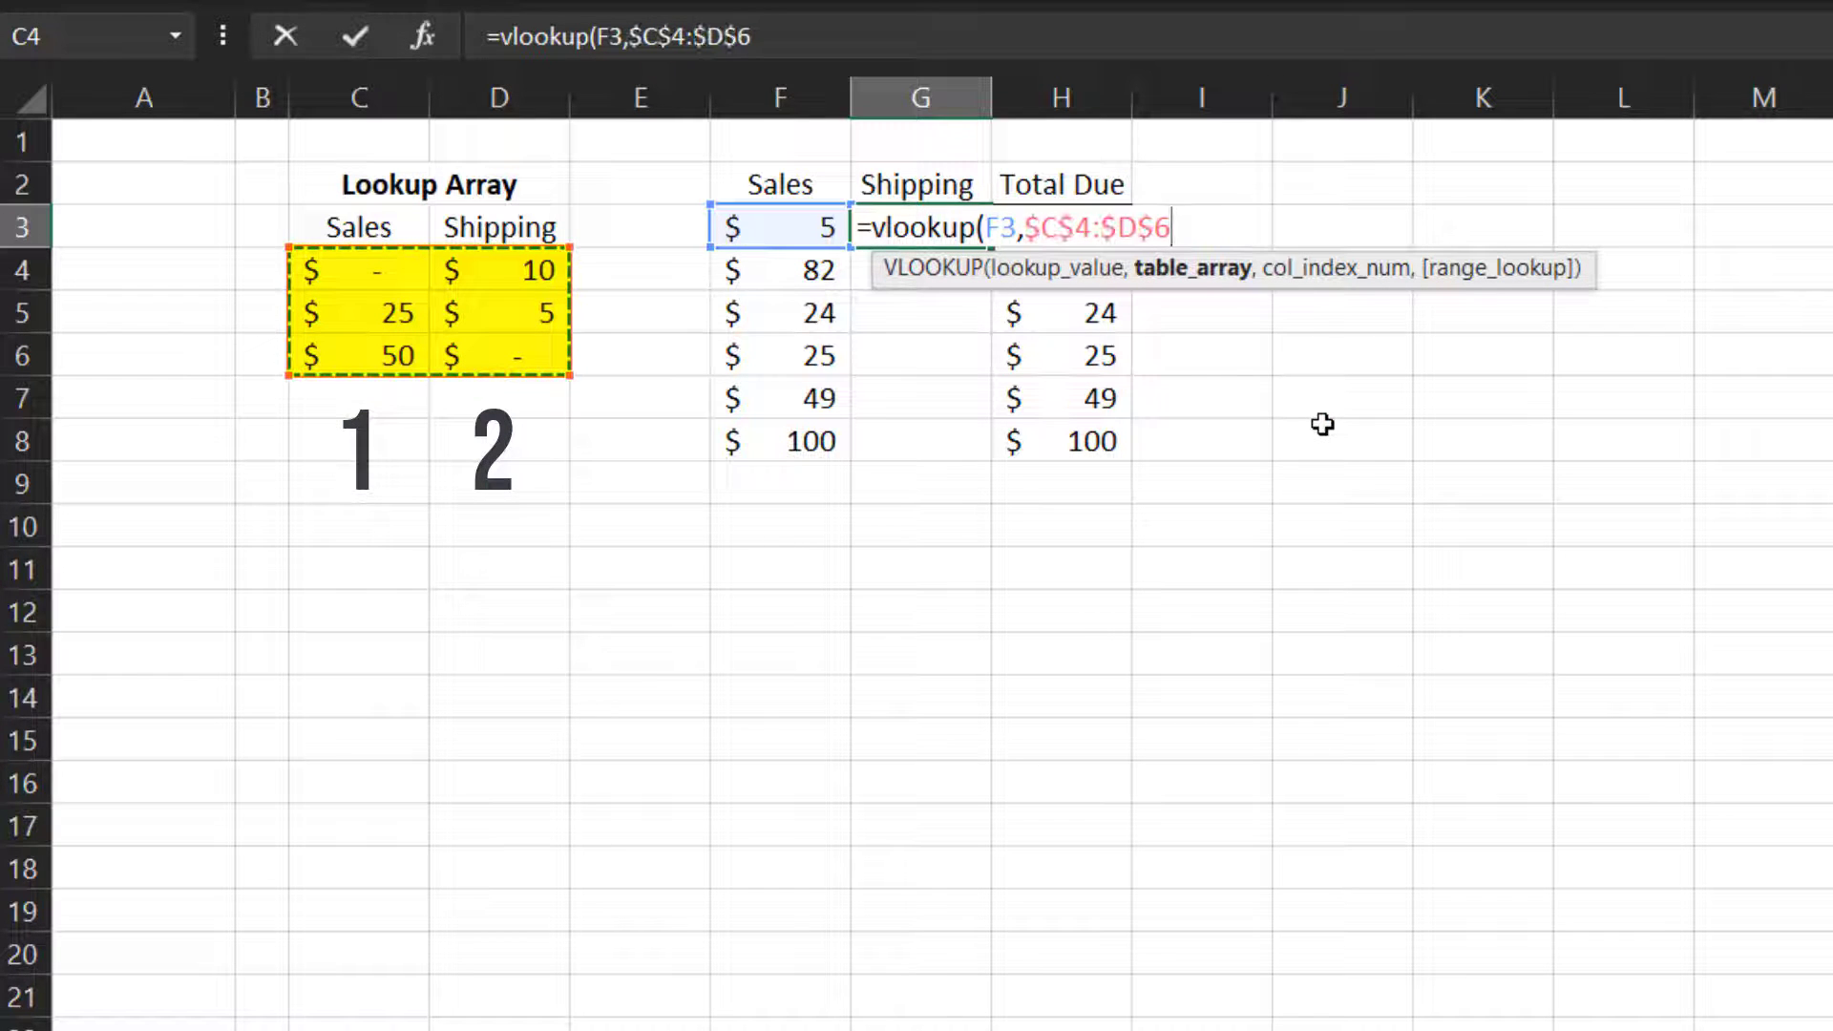
type(",")
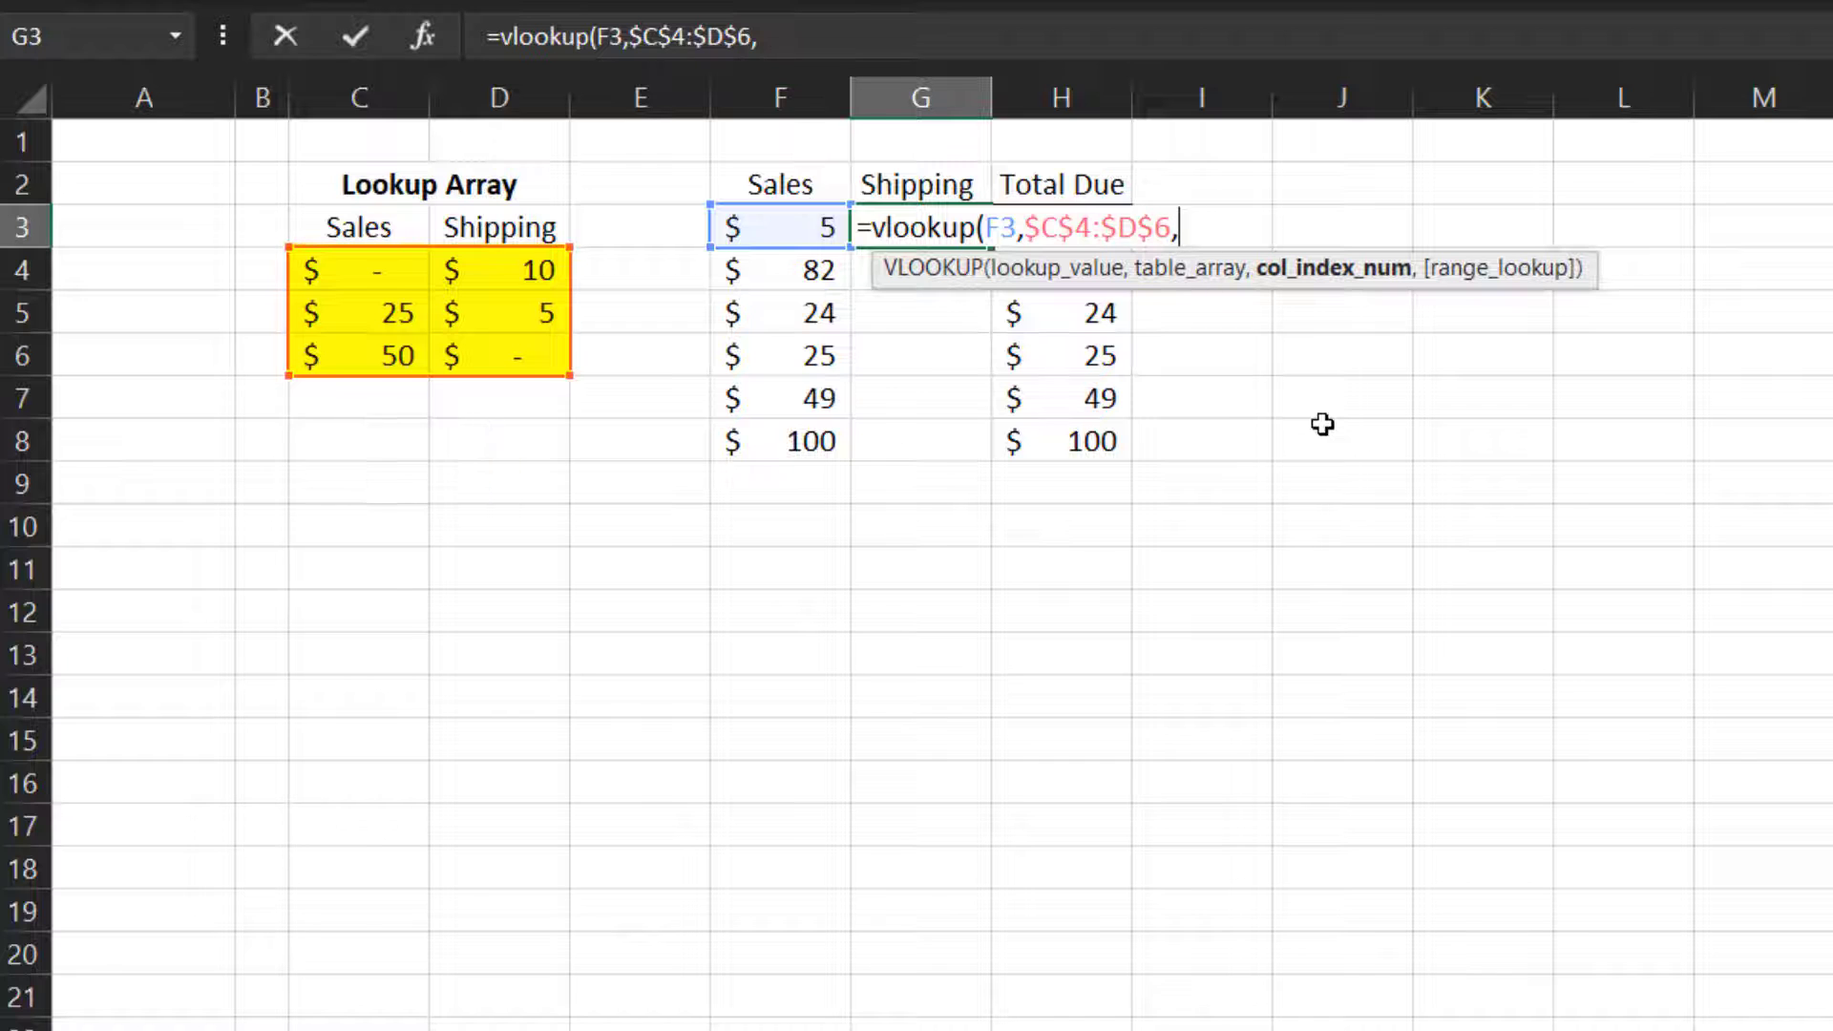
type("2,")
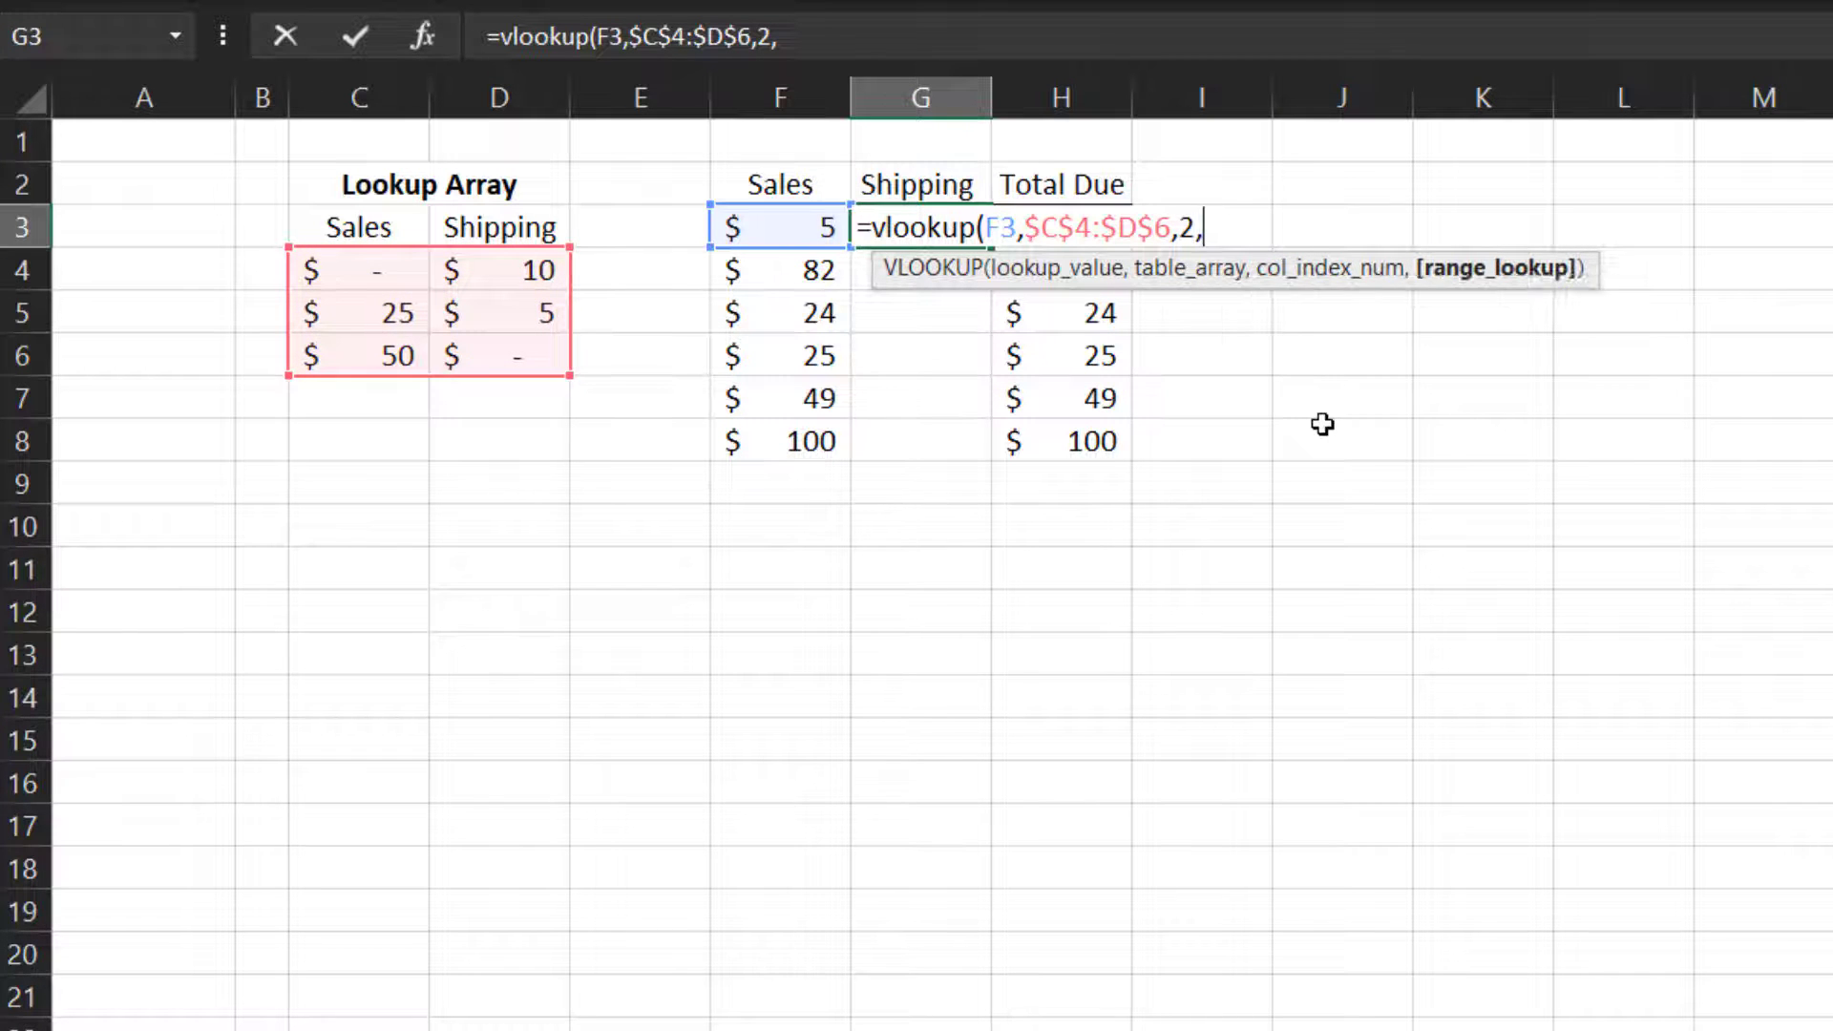
type("TRUE)")
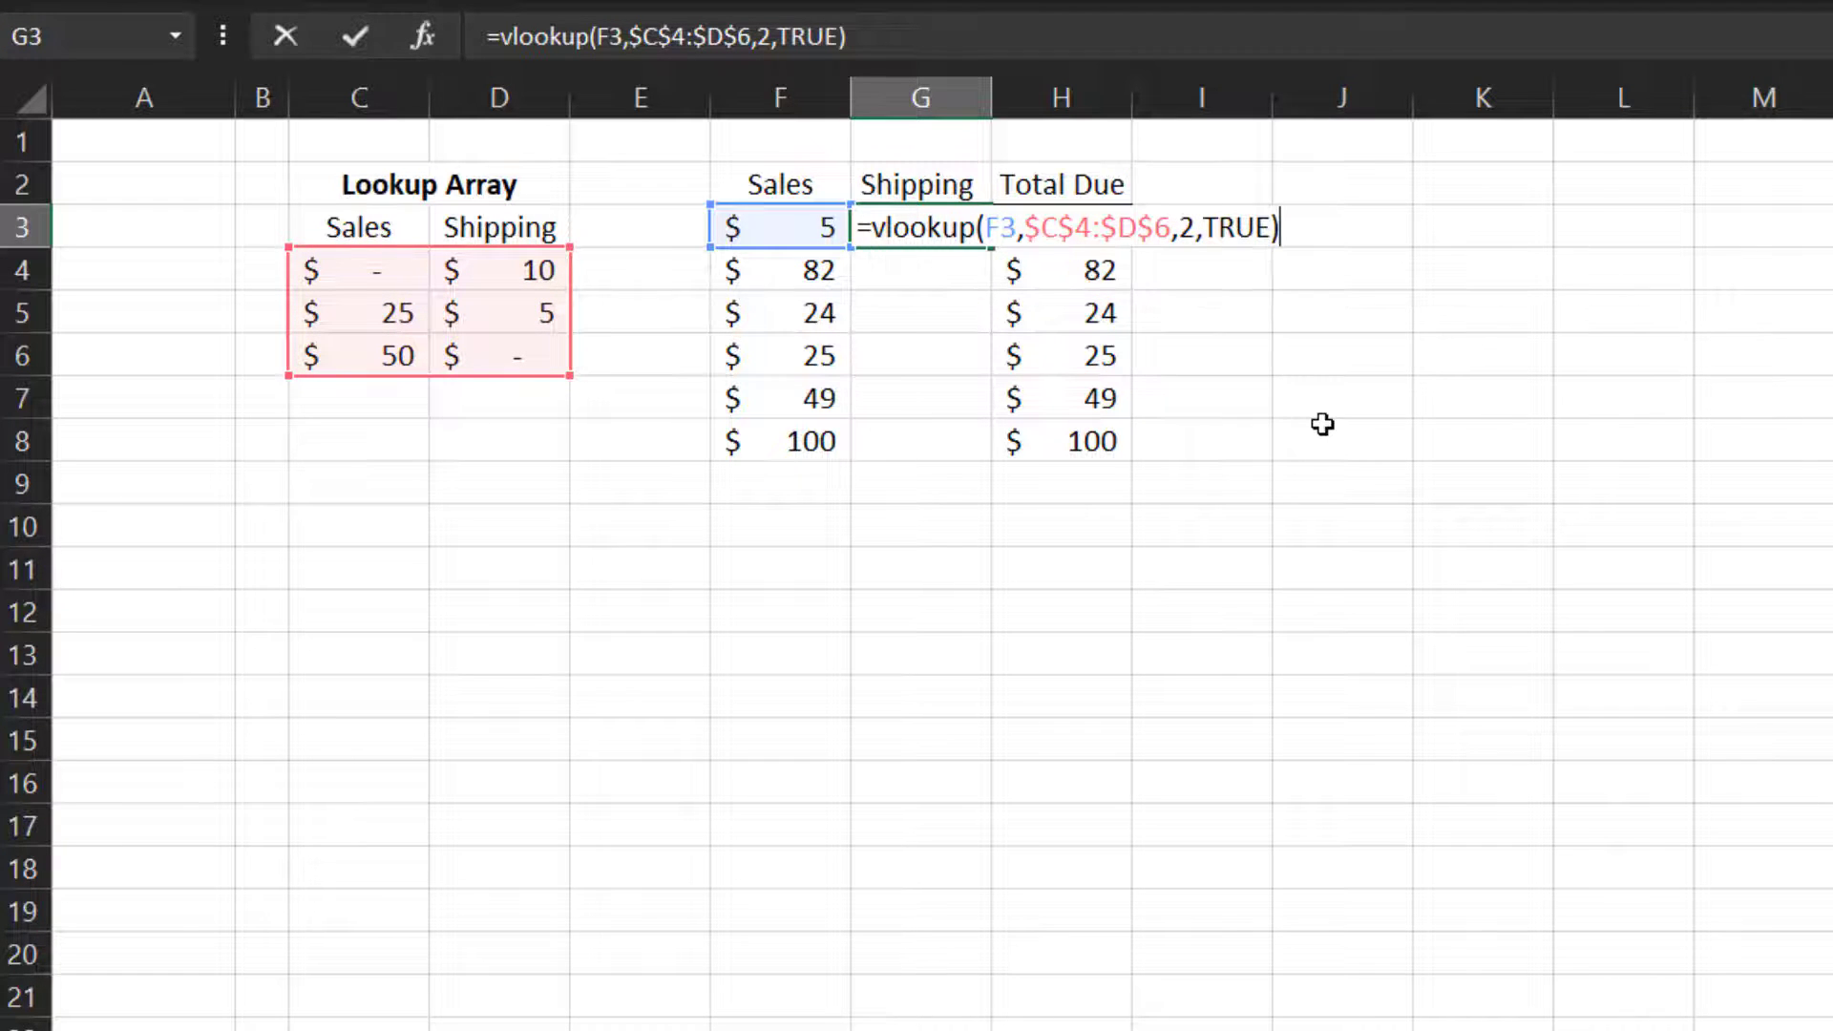
- Complete the G3 shipping formula with column index 2 and TRUE for an approximate match
key("Return")
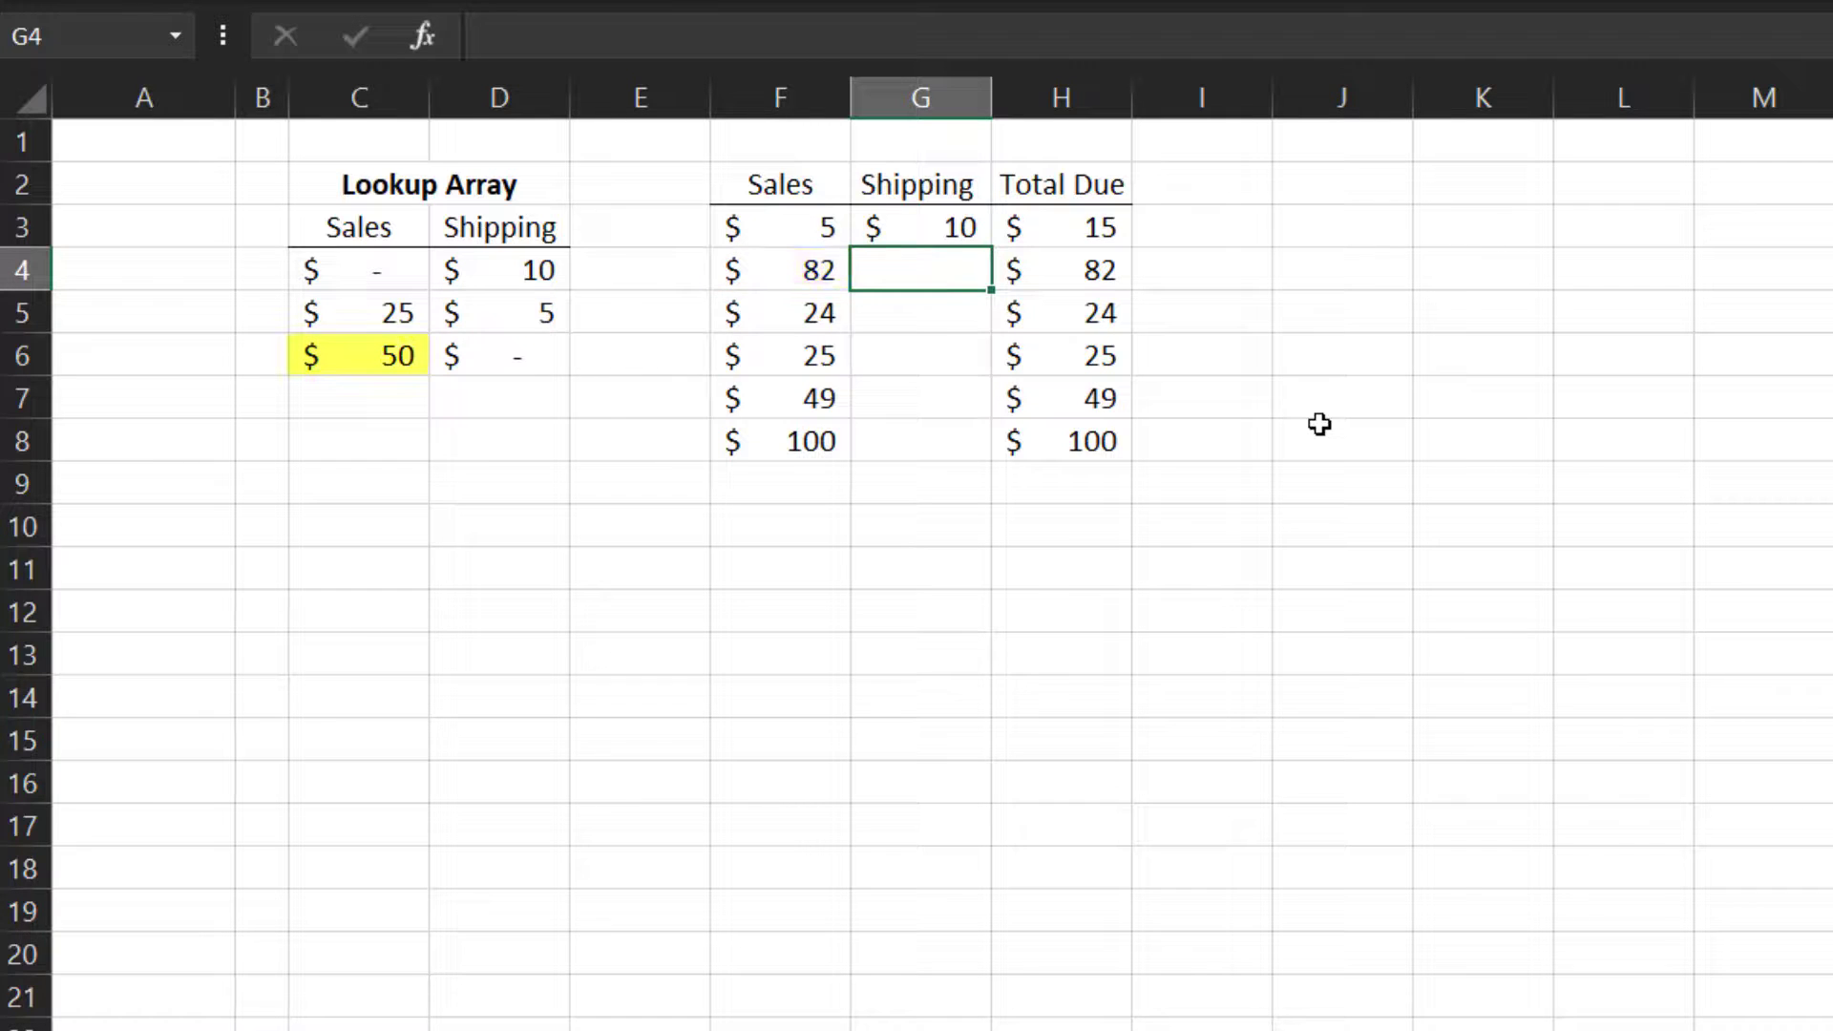
- Copy the shipping VLOOKUP from G3 down to G4, and from G4 down through G8
left_click(979, 227)
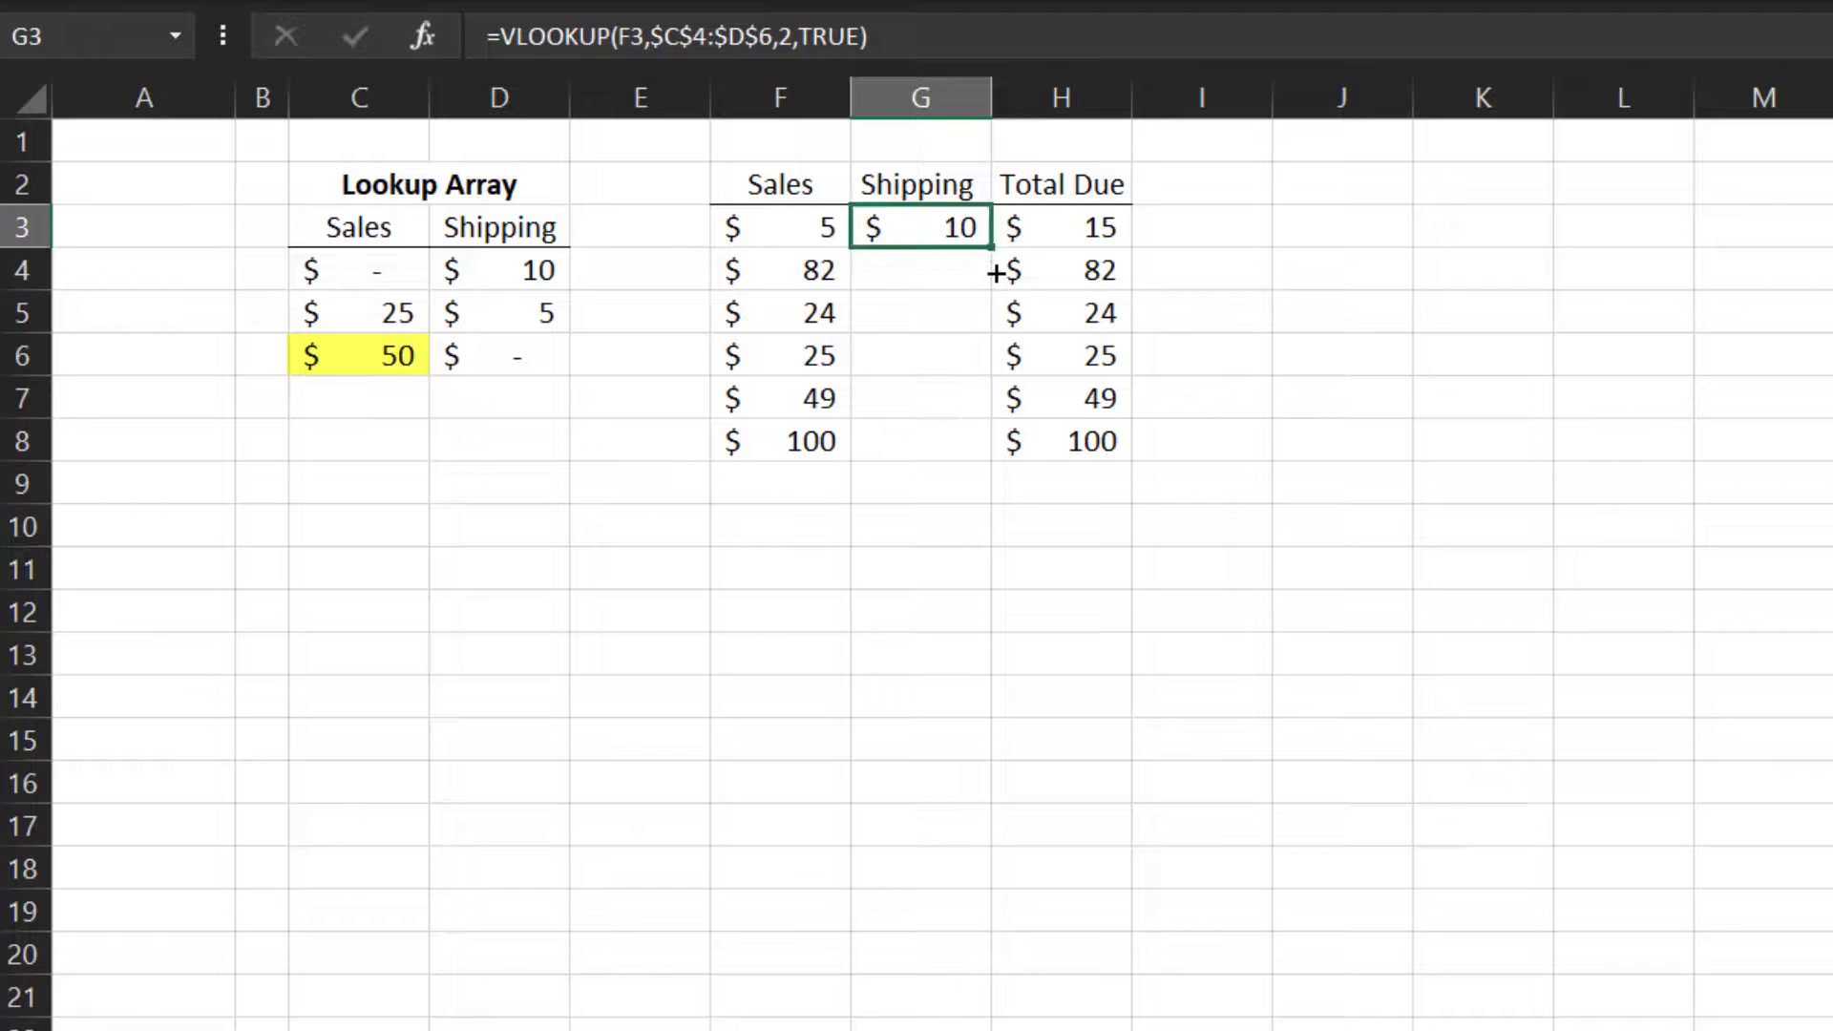
left_click_drag(992, 248, 993, 287)
double_click(1832, 356)
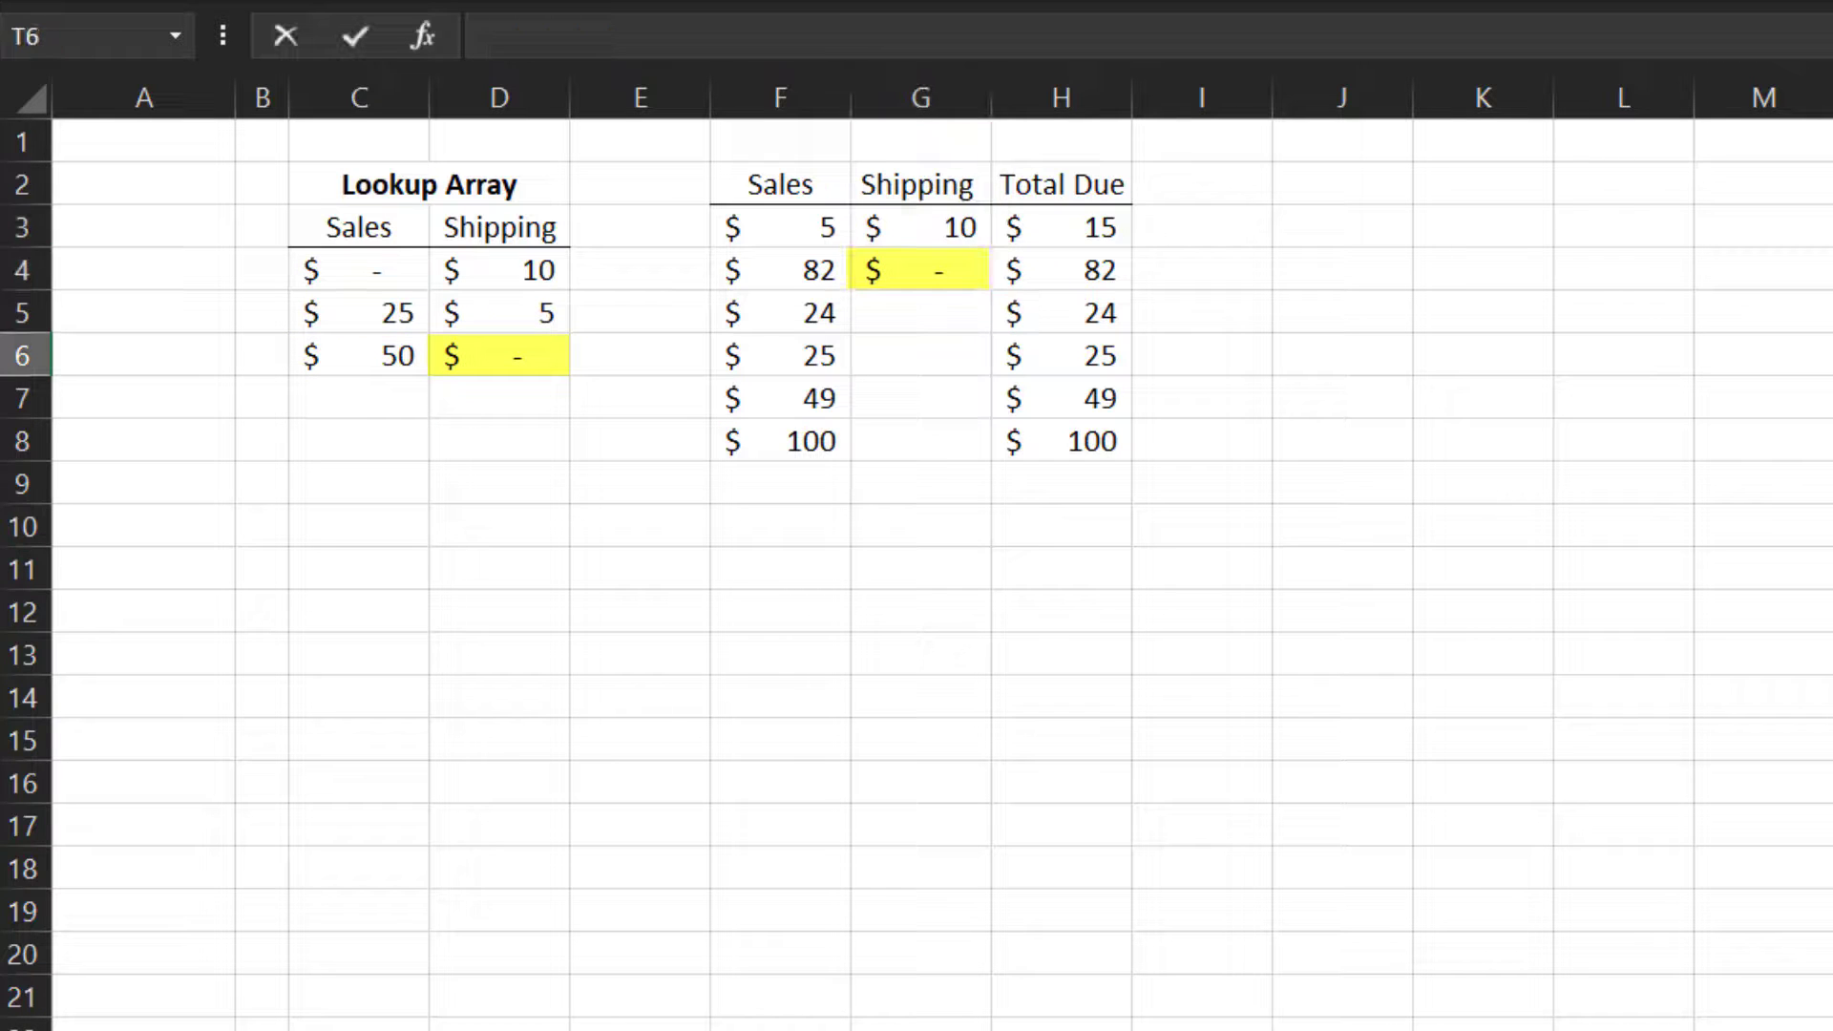
left_click(960, 279)
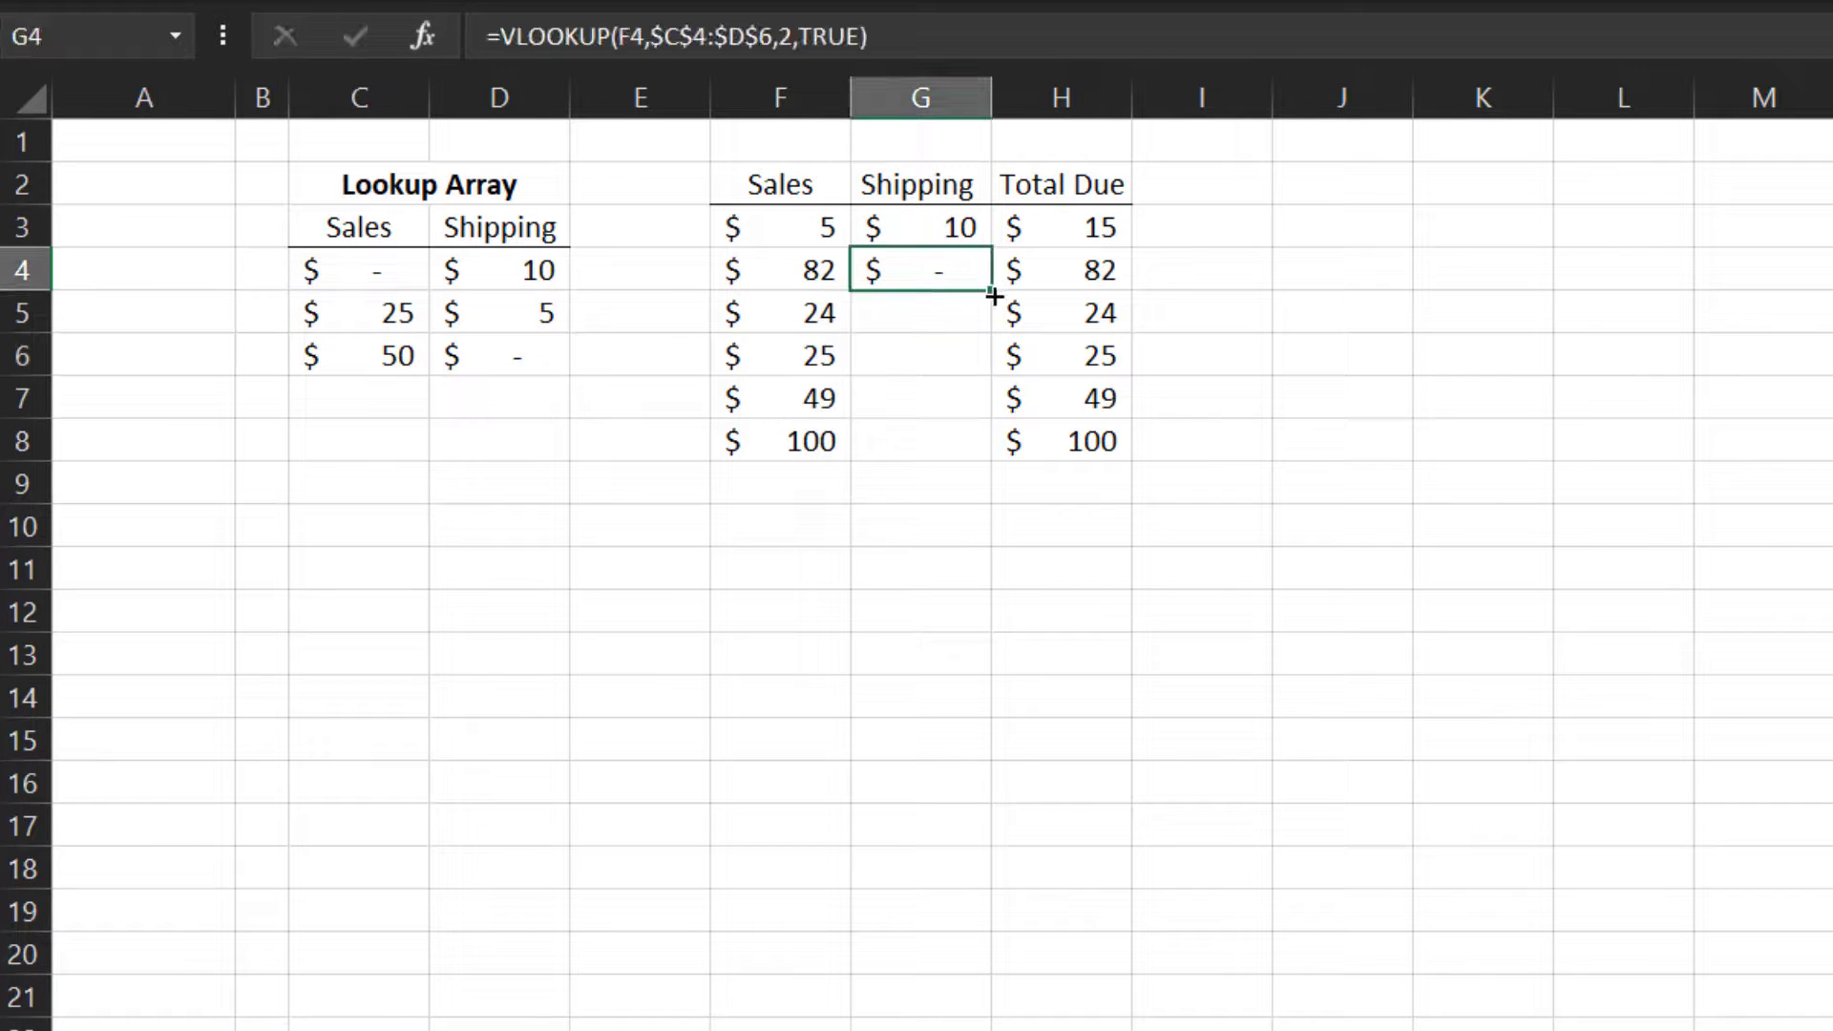
left_click_drag(994, 318, 1003, 449)
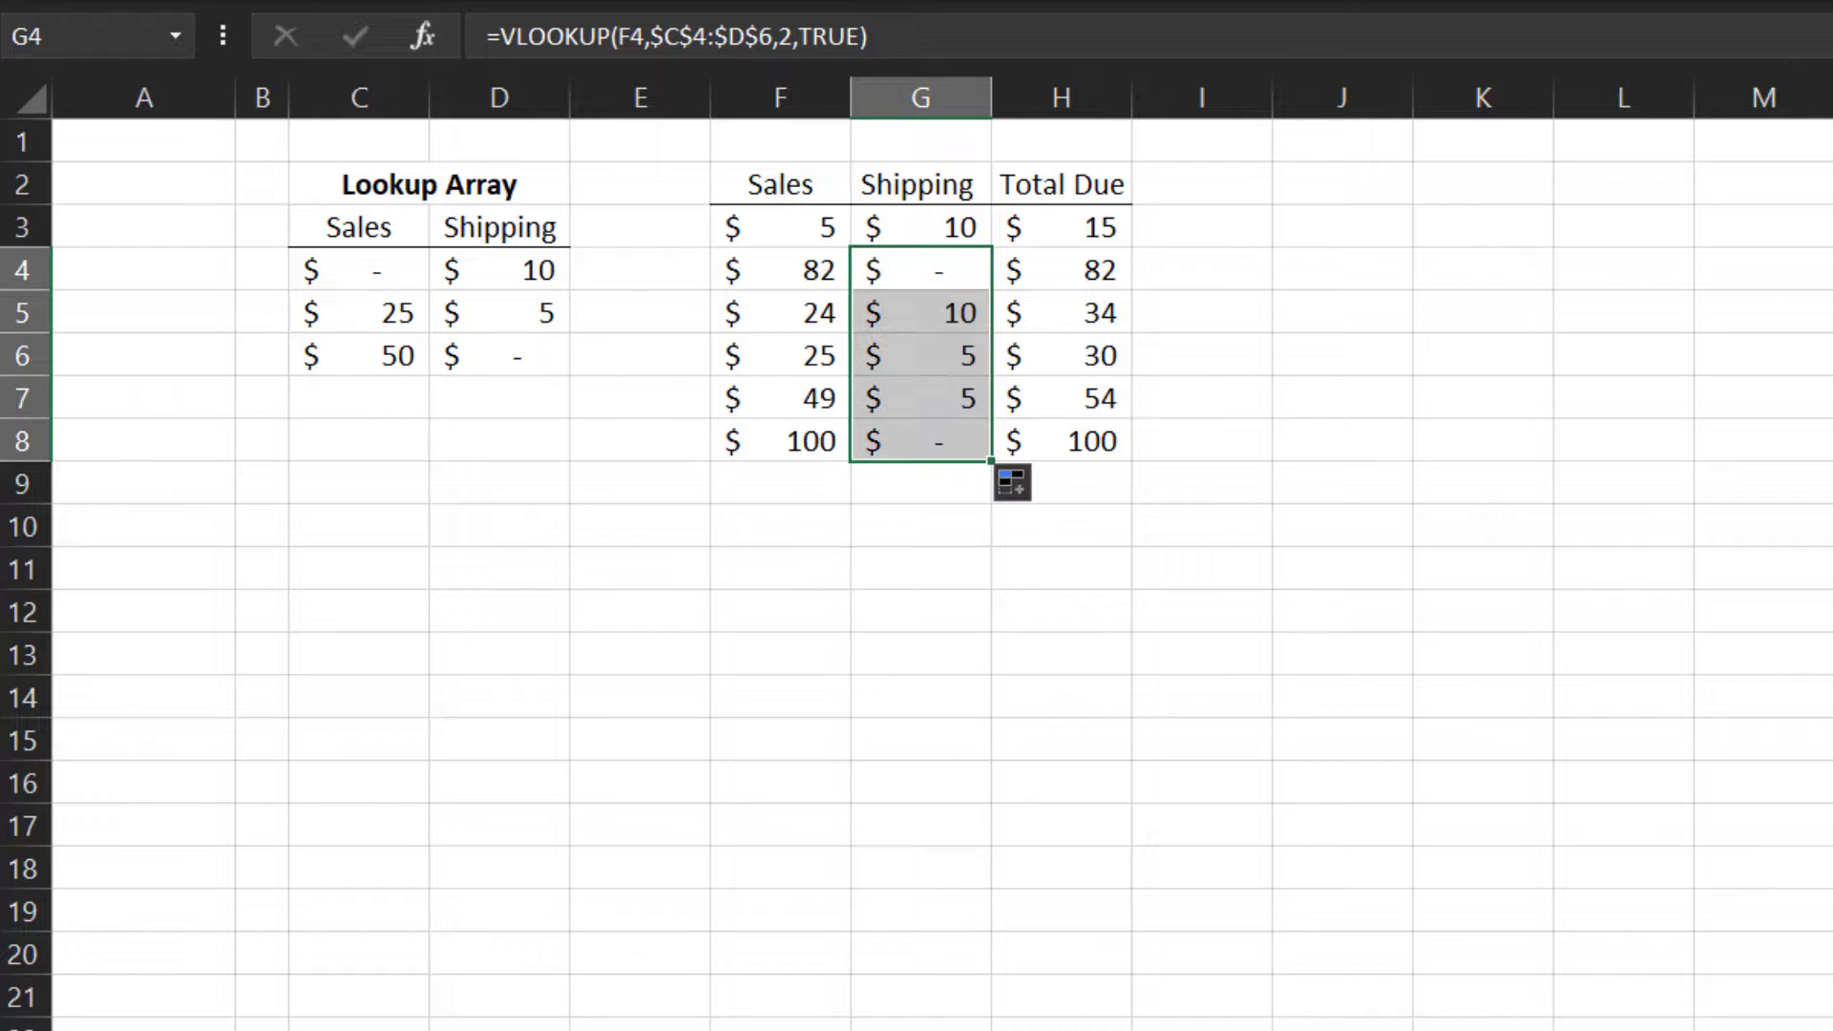
double_click(1832, 655)
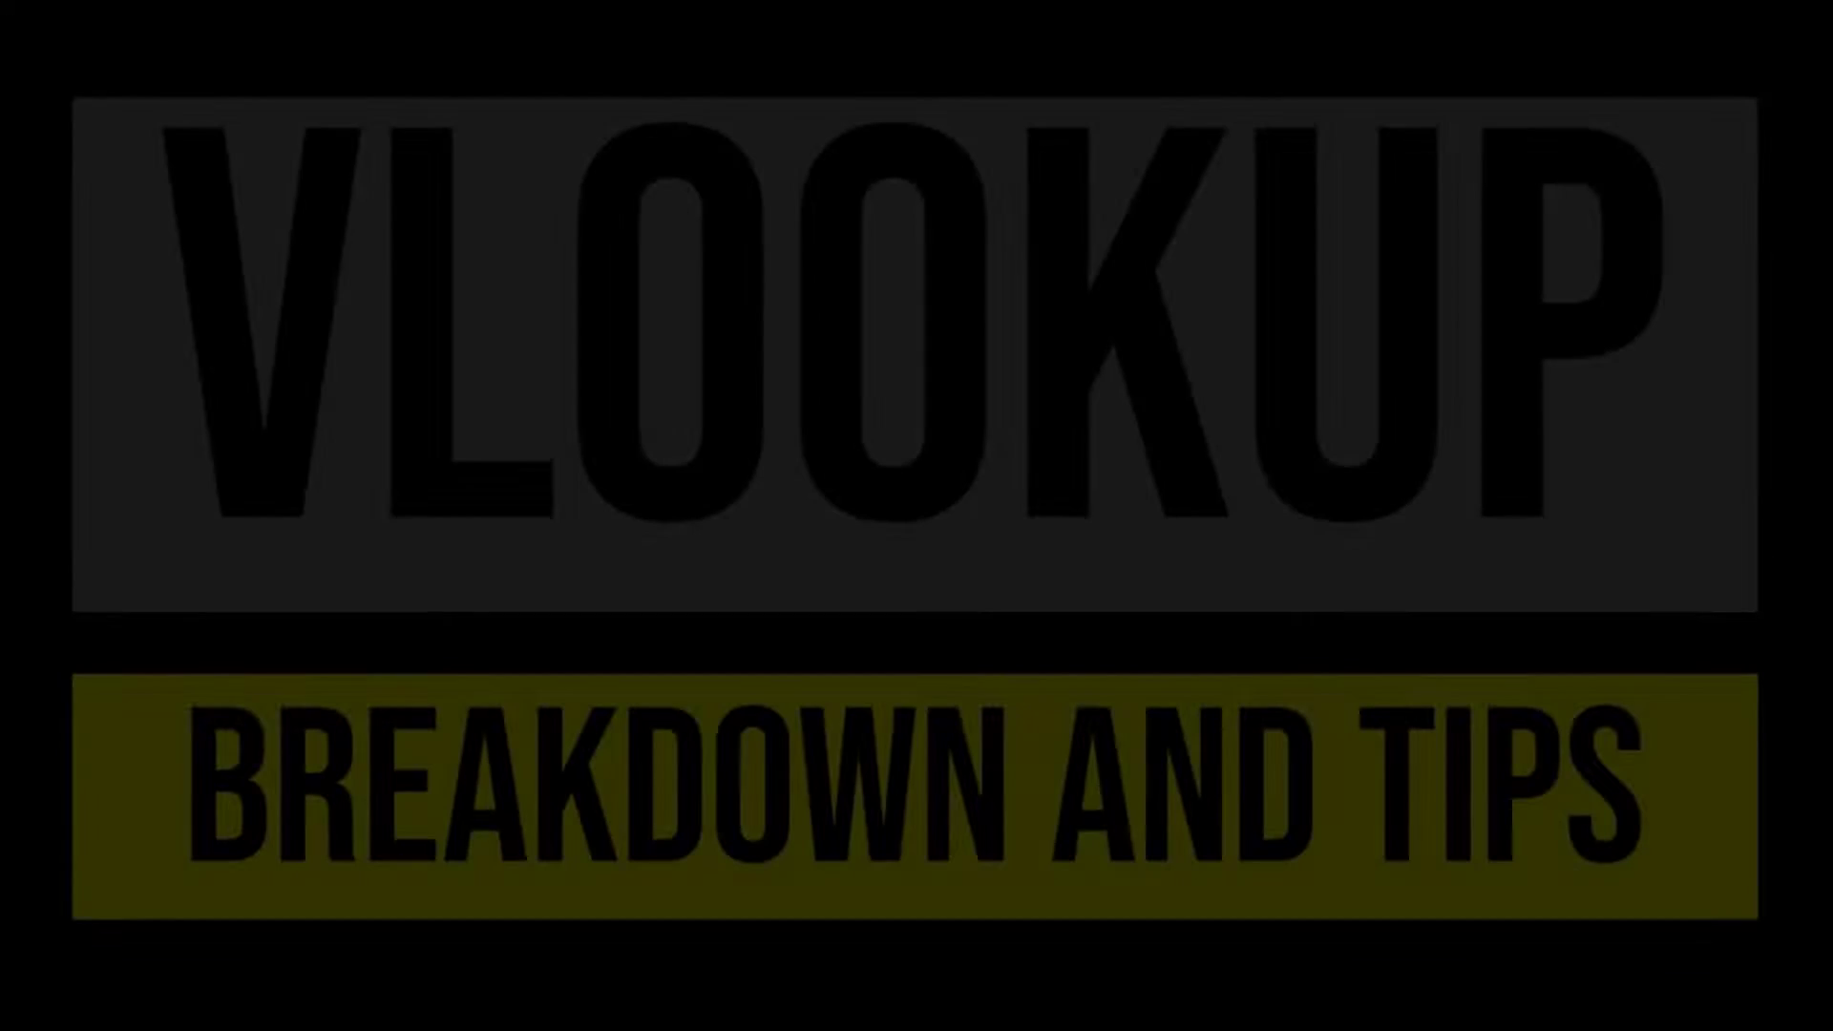